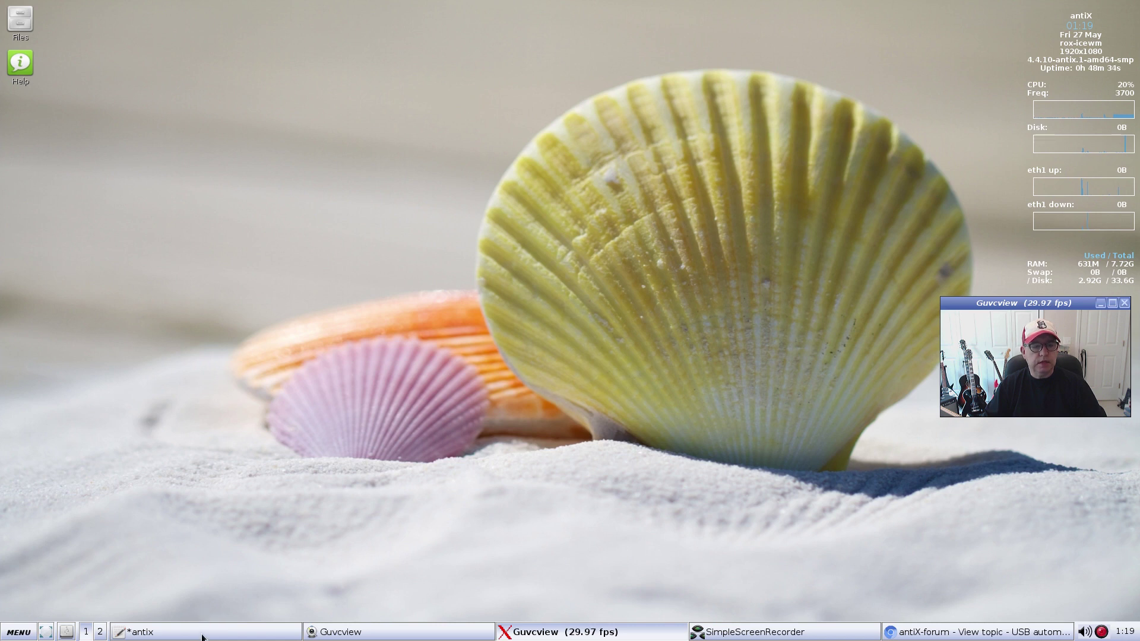
- Restore the antiX16 checklist notes in Leafpad and move the window to the left side
left_click(202, 635)
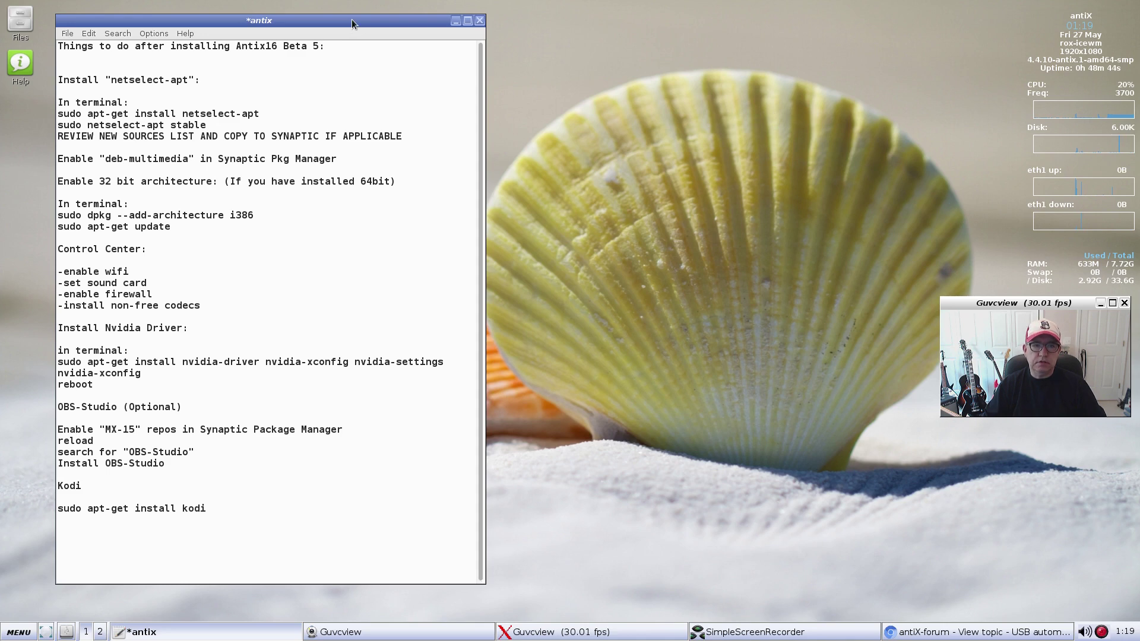
mouse_move(352, 20)
left_mouse_down()
mouse_move(343, 28)
mouse_move(345, 16)
left_mouse_up()
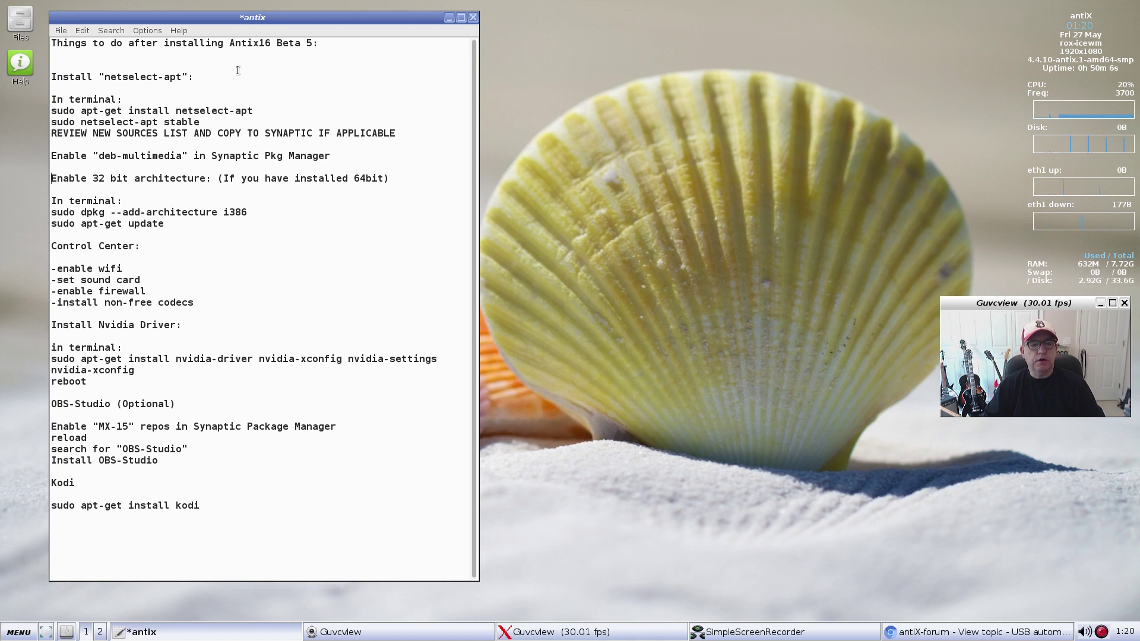
- Launch Synaptic Package Manager from the System Tools menu
left_click(12, 631)
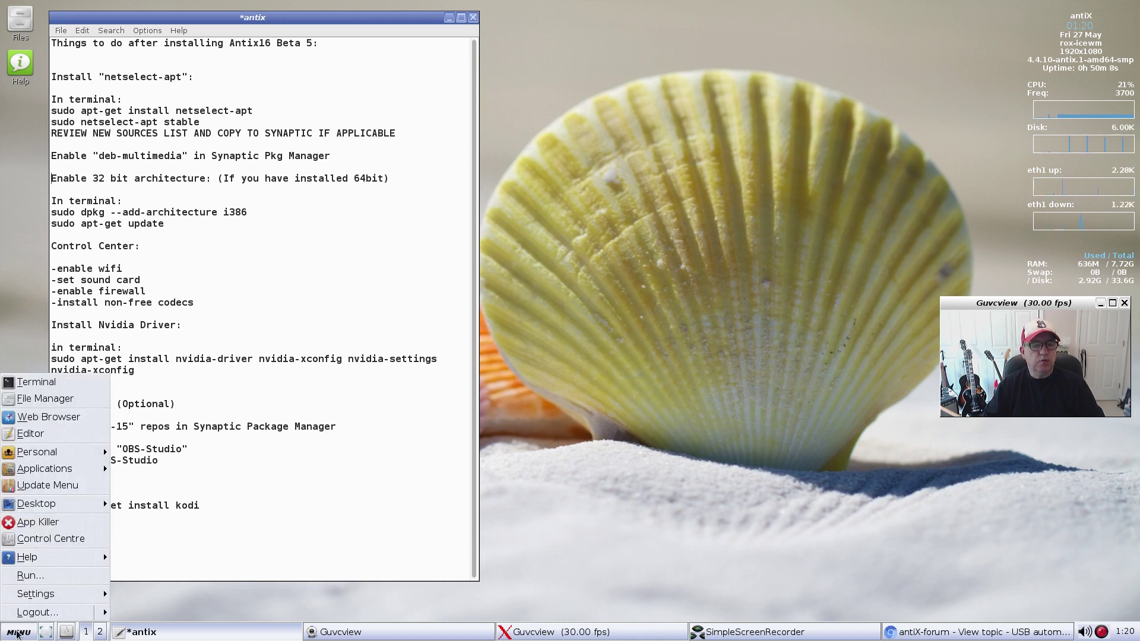
mouse_move(44, 468)
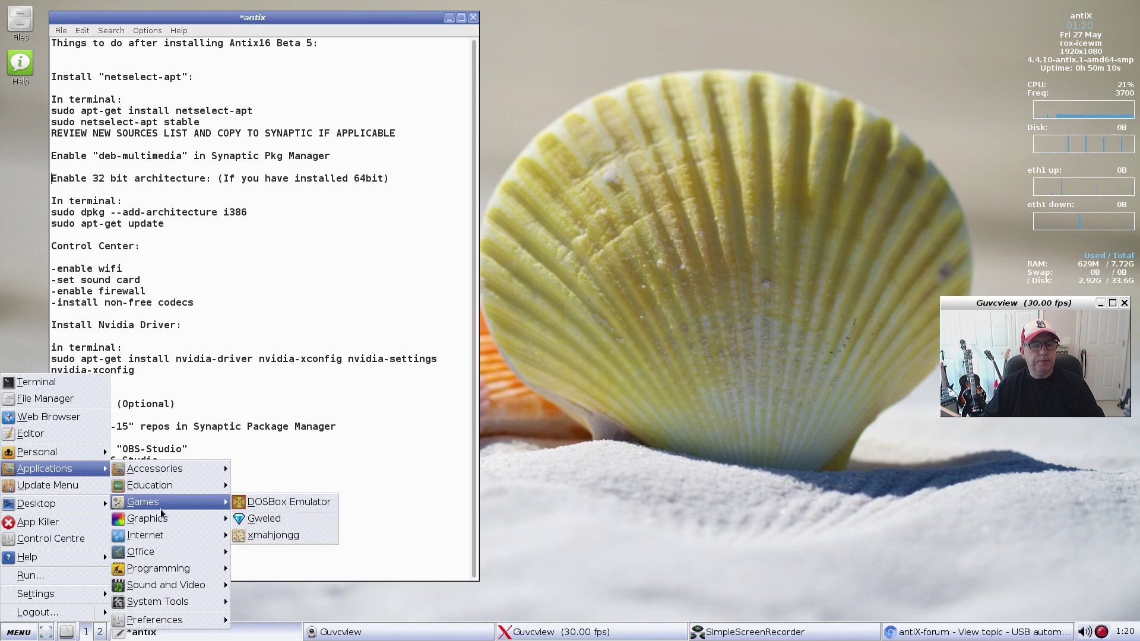
mouse_move(157, 605)
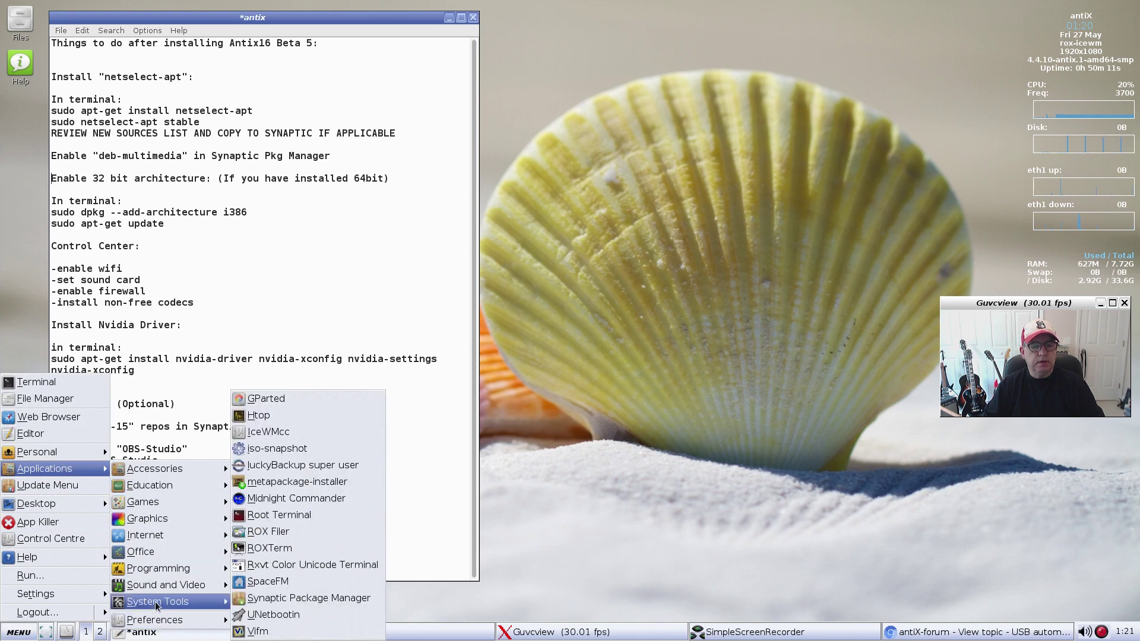
left_click(258, 599)
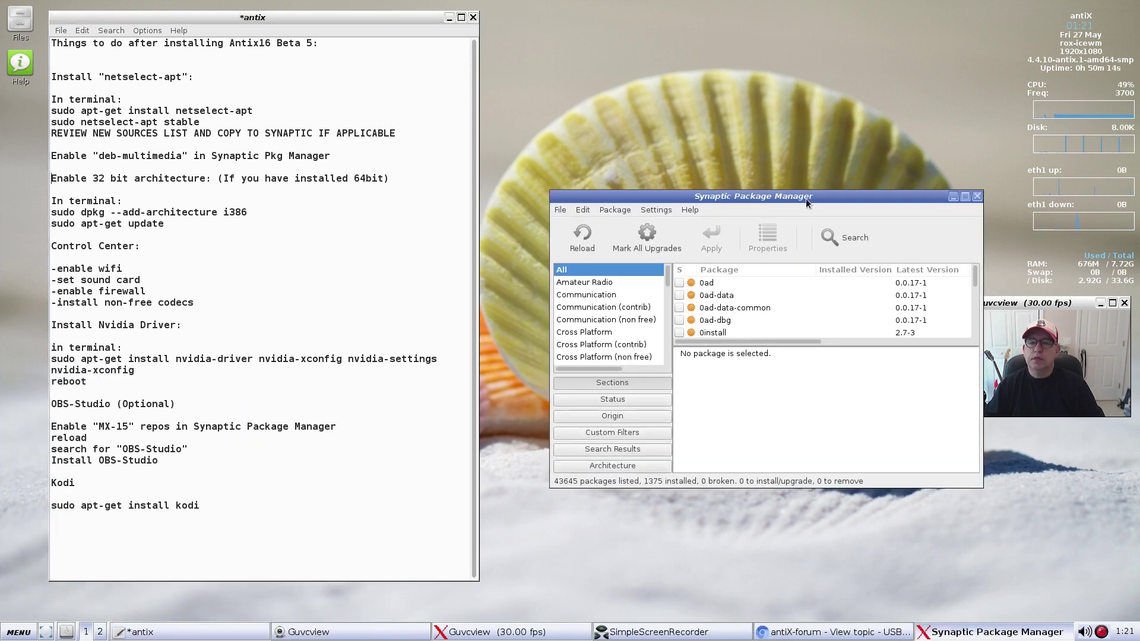
- Review Synaptic's Repositories list in an enlarged dialog, then close it
left_click(664, 210)
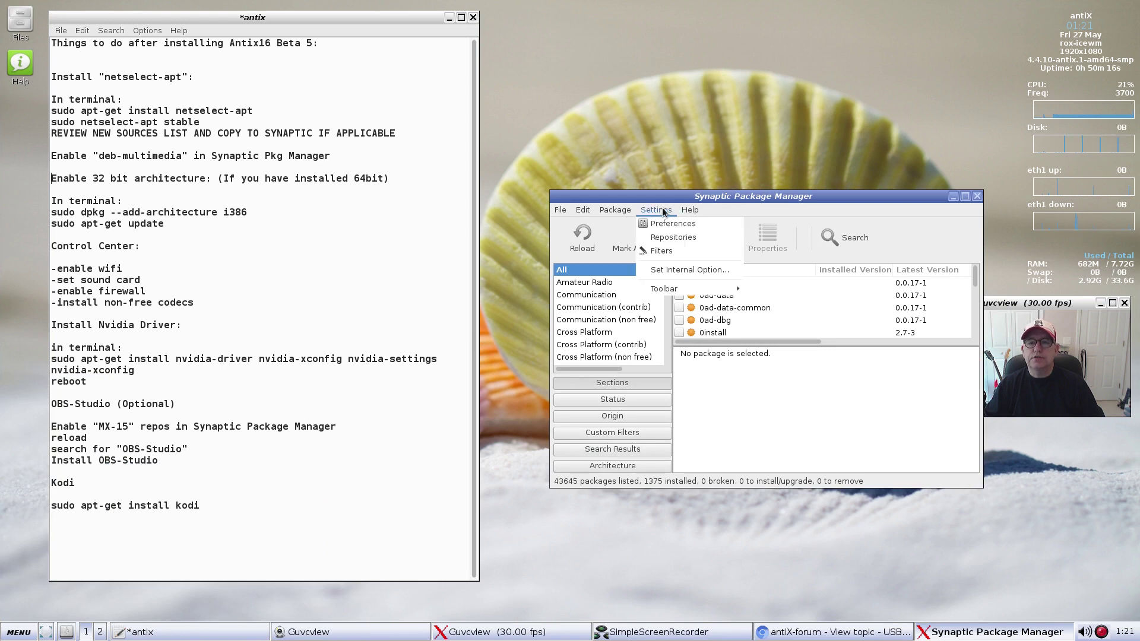
left_click(670, 236)
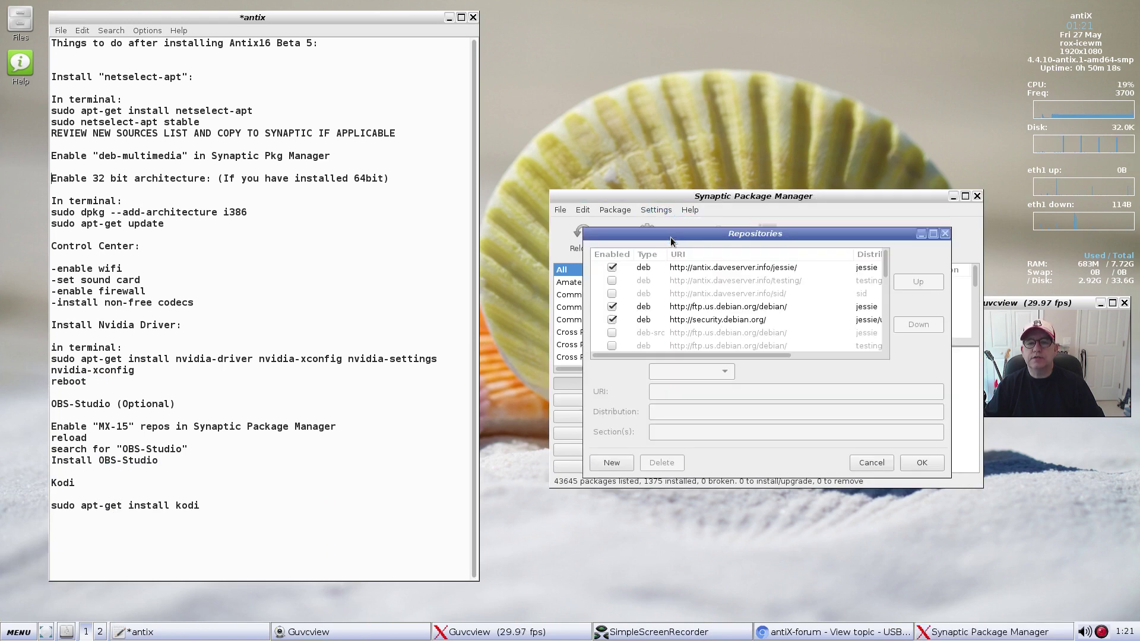
right_click(583, 227)
left_click(590, 231)
left_click_drag(584, 227, 305, 19)
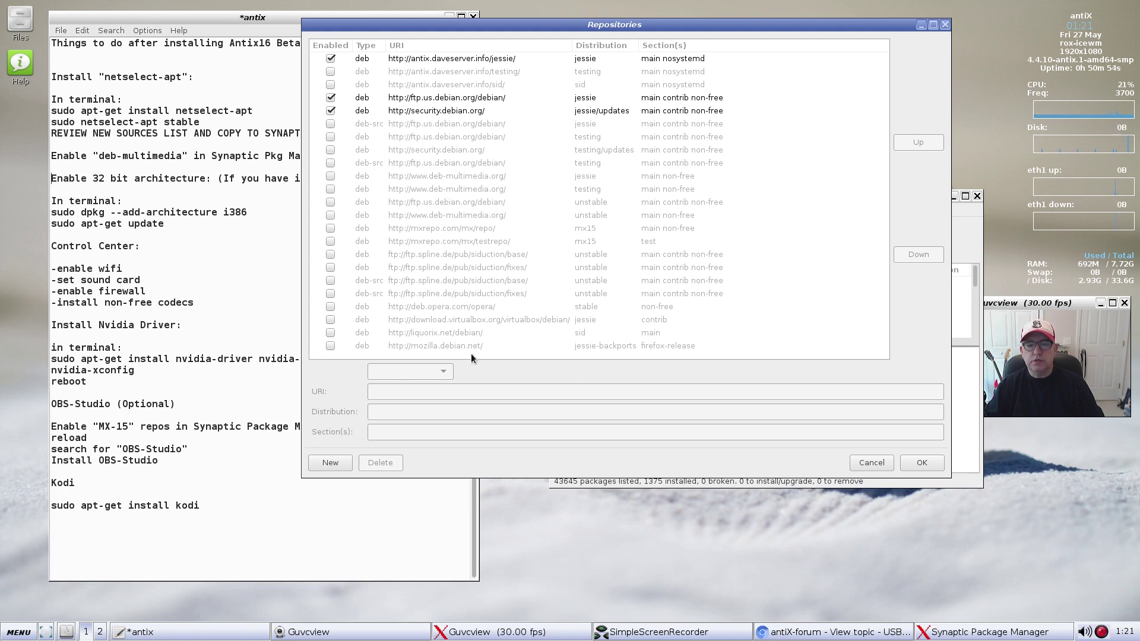
left_click(944, 25)
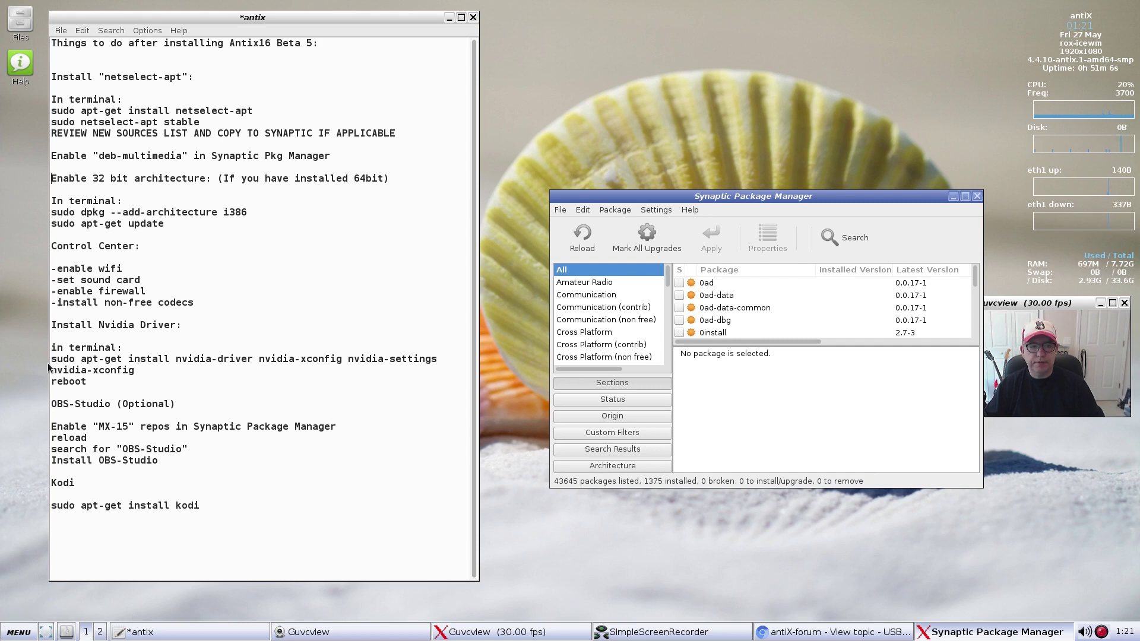
- Open a ROXTerm terminal and move it down over the package manager
left_click(19, 631)
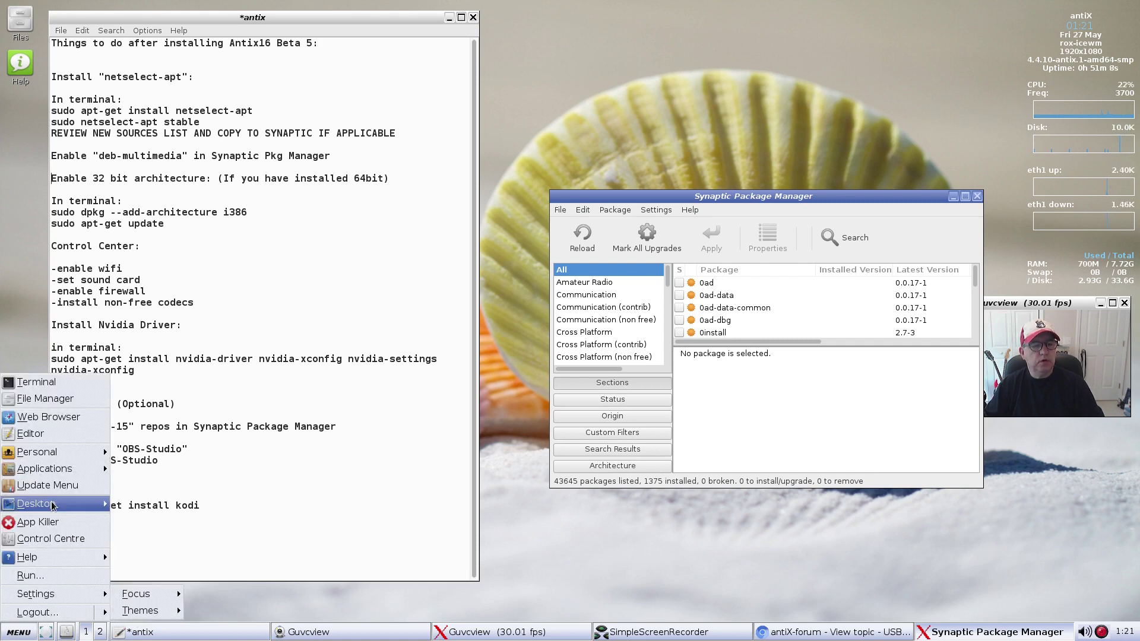
left_click(35, 381)
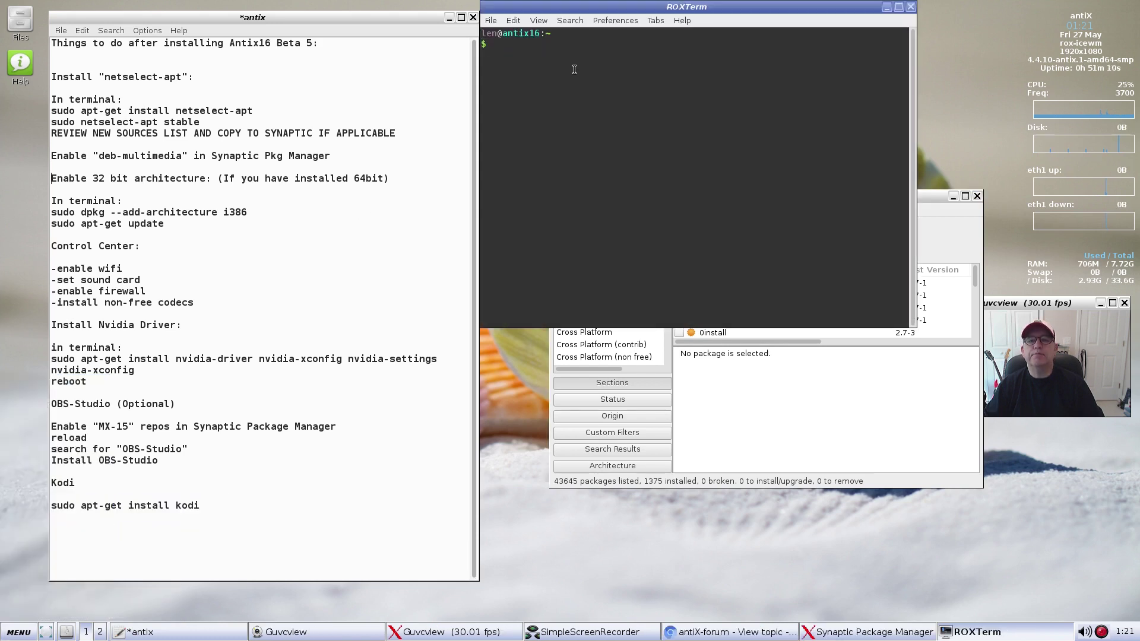
left_click_drag(677, 8, 690, 281)
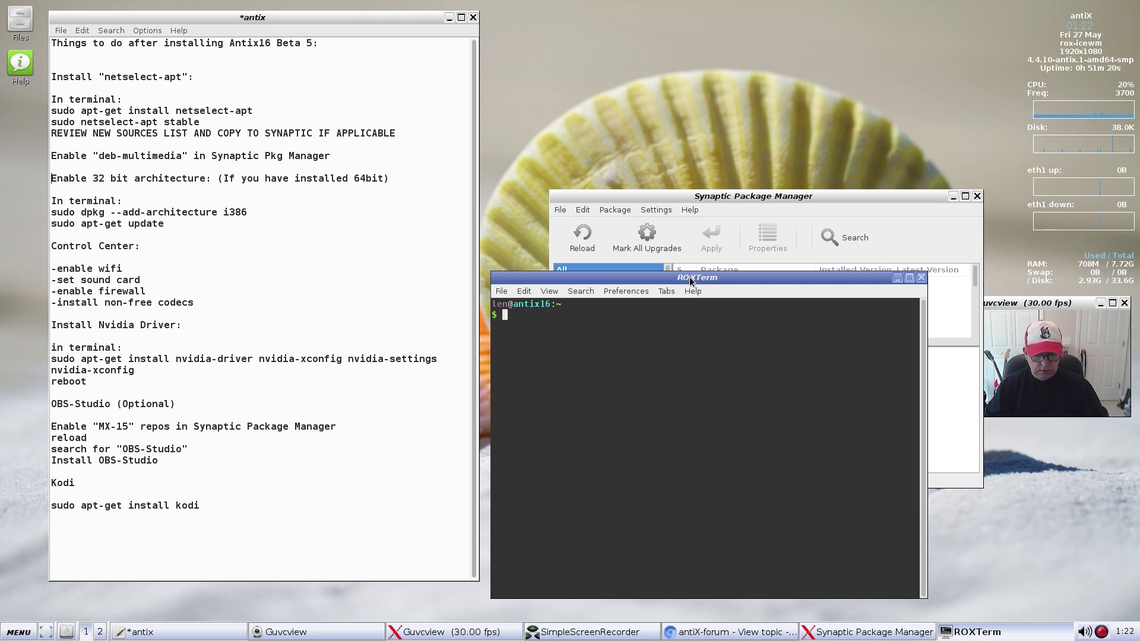
- Run sudo apt-get update, then recall the command and delete 'update' from it
type("sudo ")
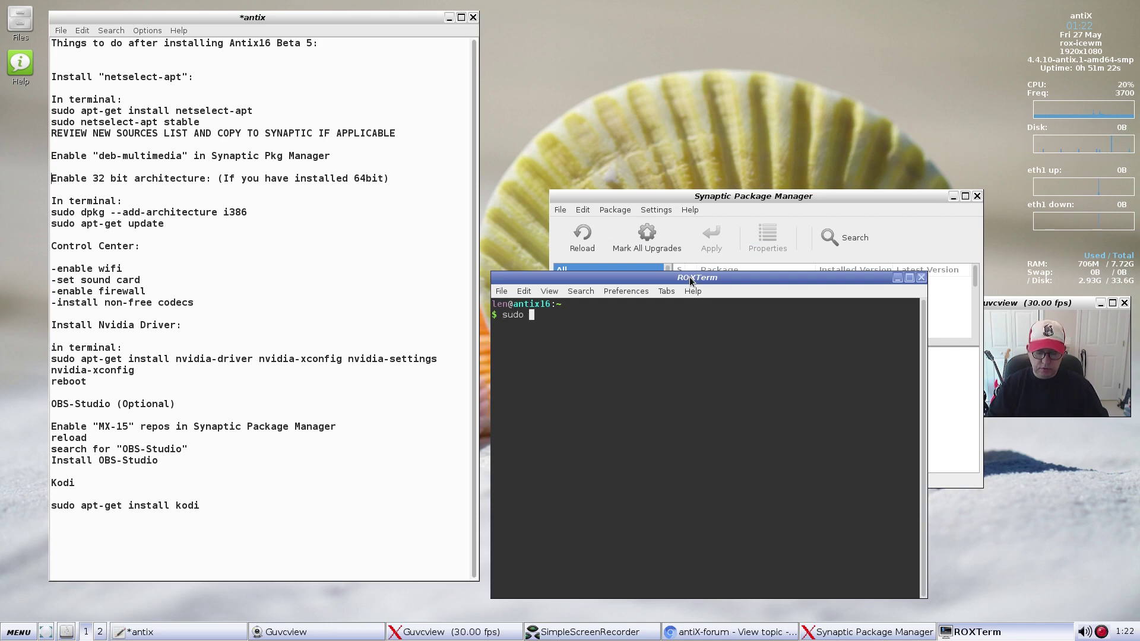
type("apt-")
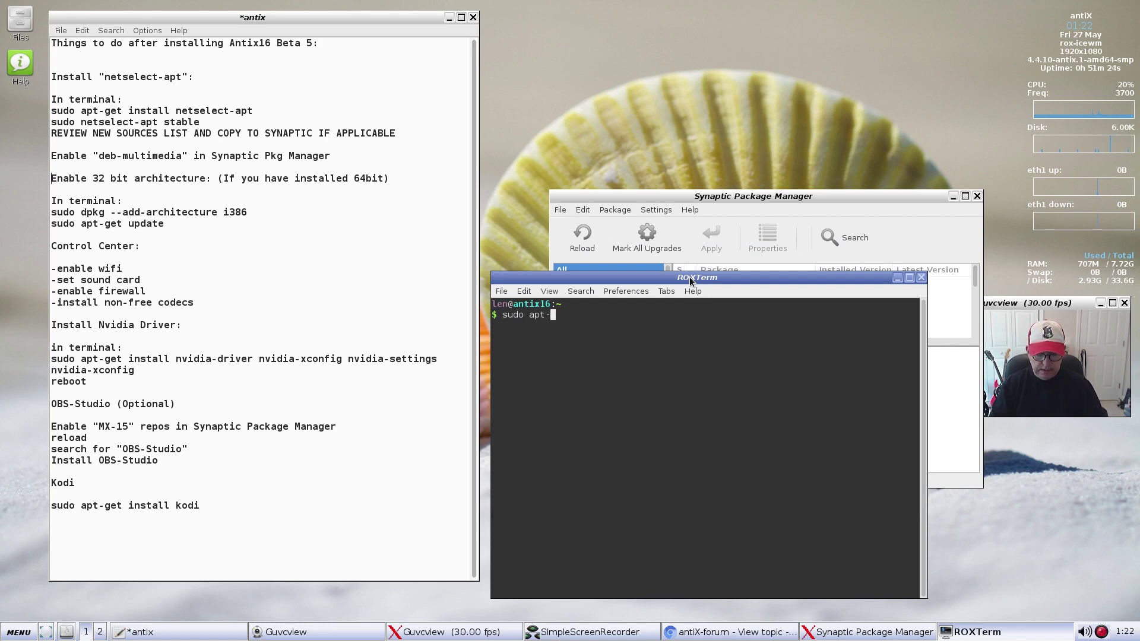
type("get updat")
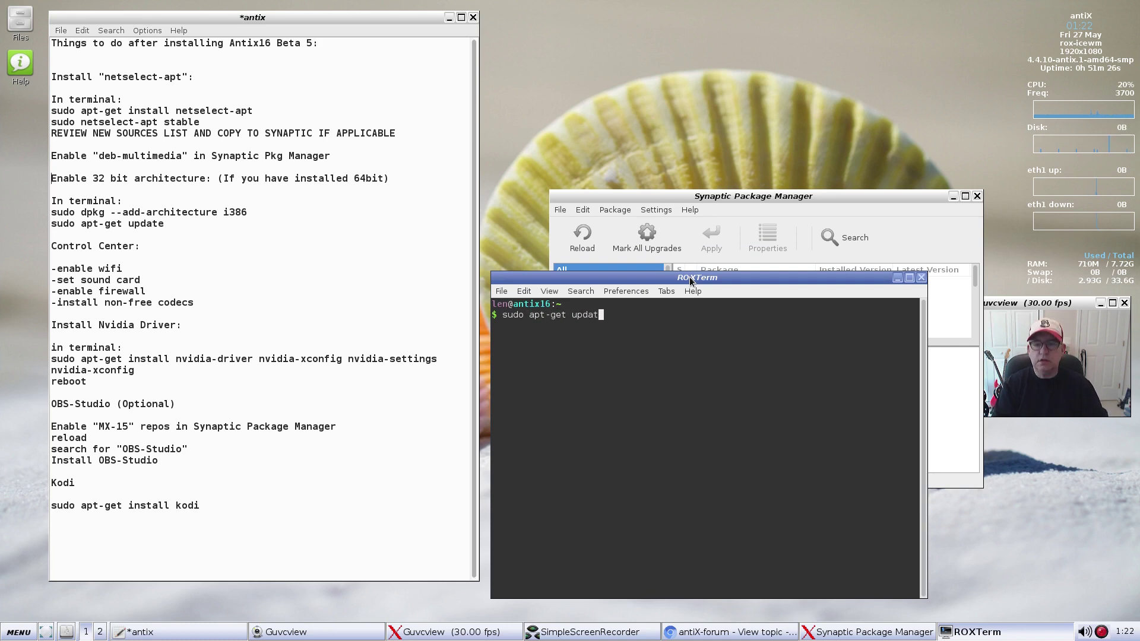
type("e")
key("Return")
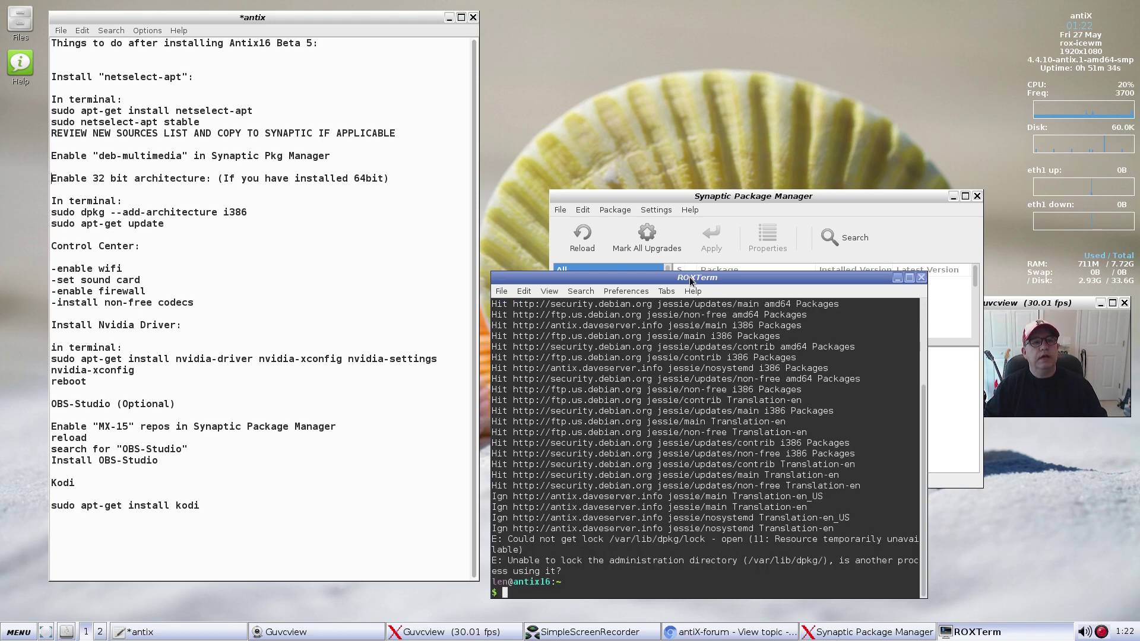
key("Up")
key("BackSpace")
key("BackSpace")
key("BackSpace")
key("BackSpace")
key("BackSpace")
key("BackSpace")
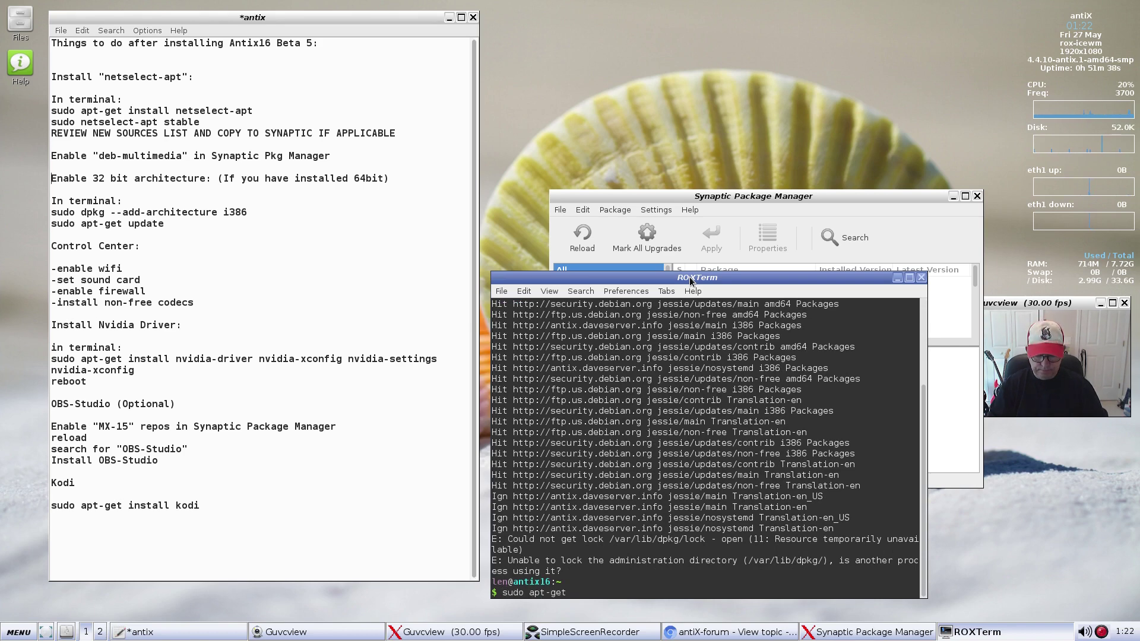
- Install netselect-apt with sudo apt-get install netselect-apt, confirming the prompt
type("install netselect-apt")
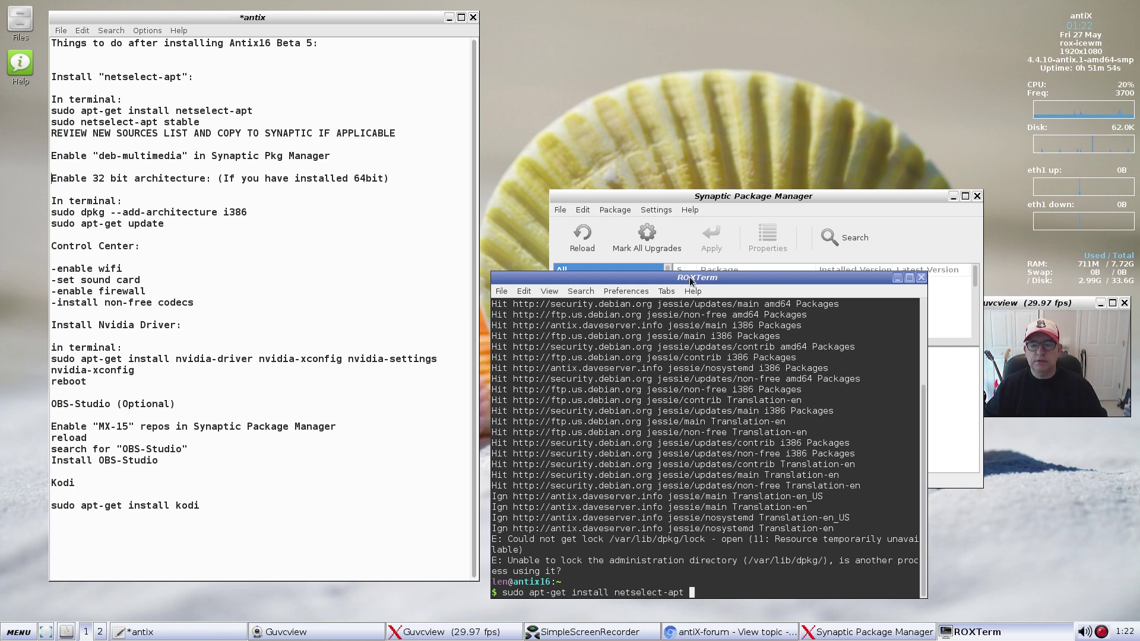
key("Return")
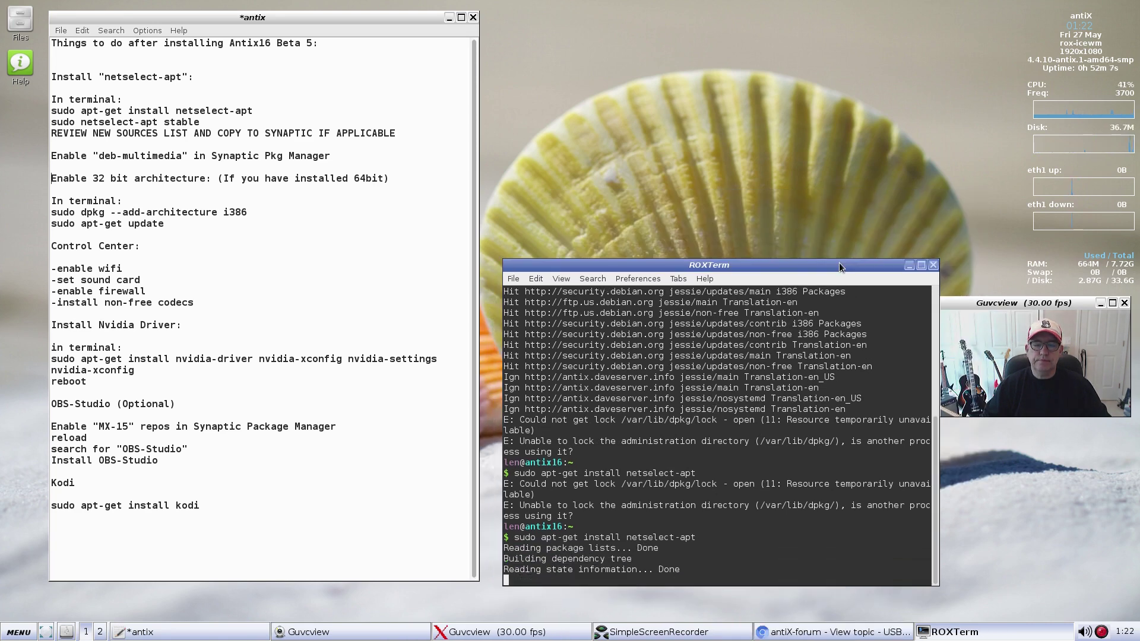
key("Return")
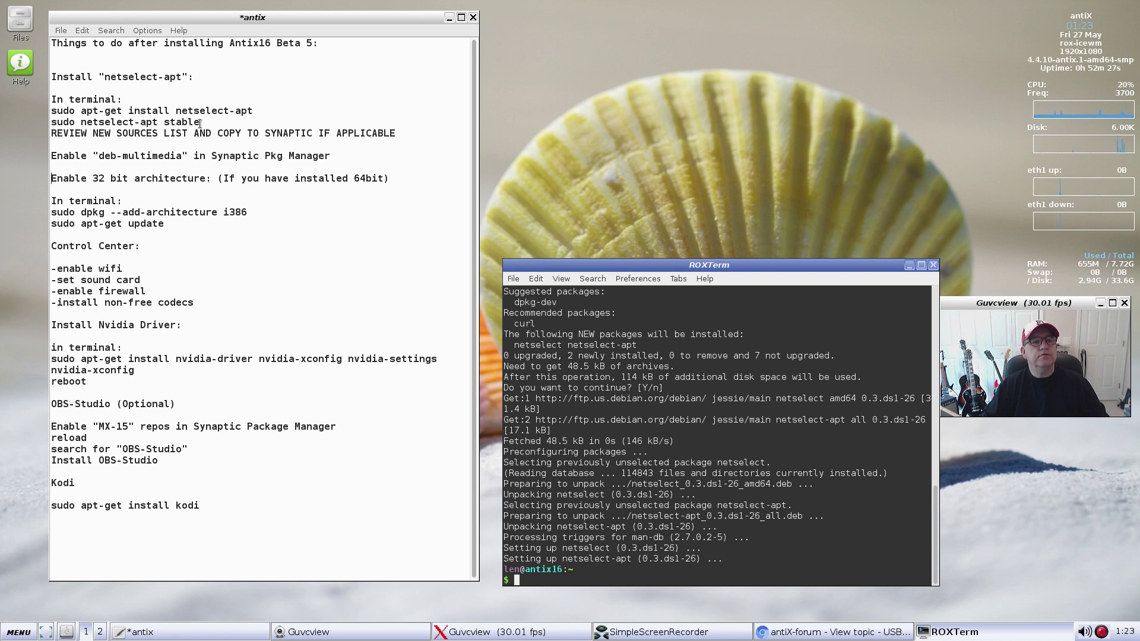
- Copy the 'sudo netselect-apt stable' line from the notes for the terminal
left_click_drag(200, 123, 47, 127)
right_click(62, 124)
left_click(90, 144)
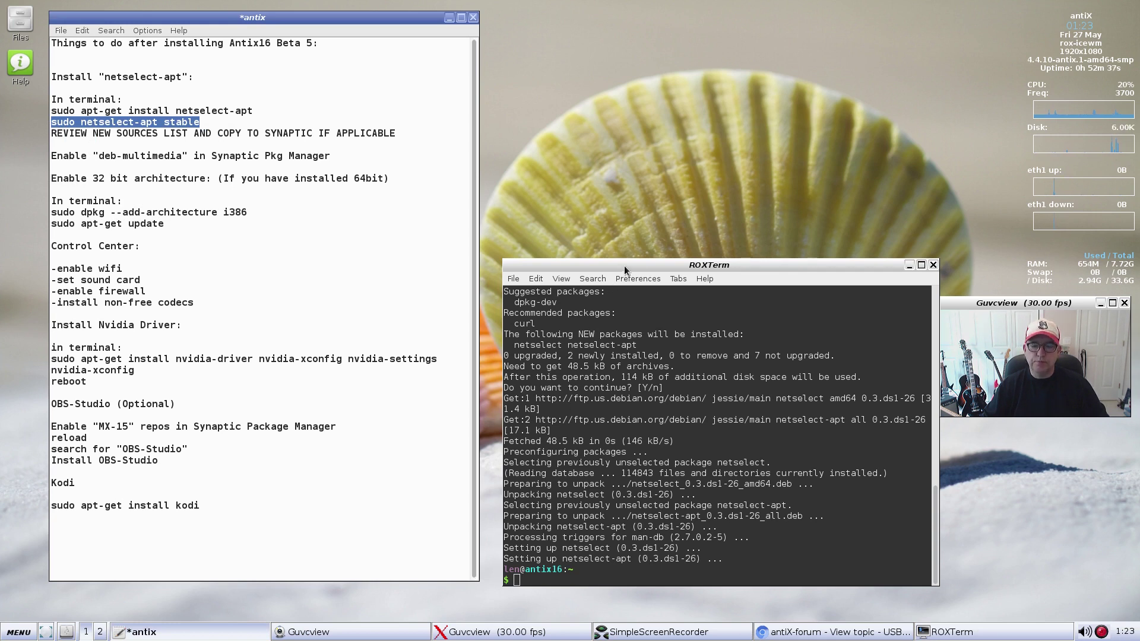
right_click(517, 580)
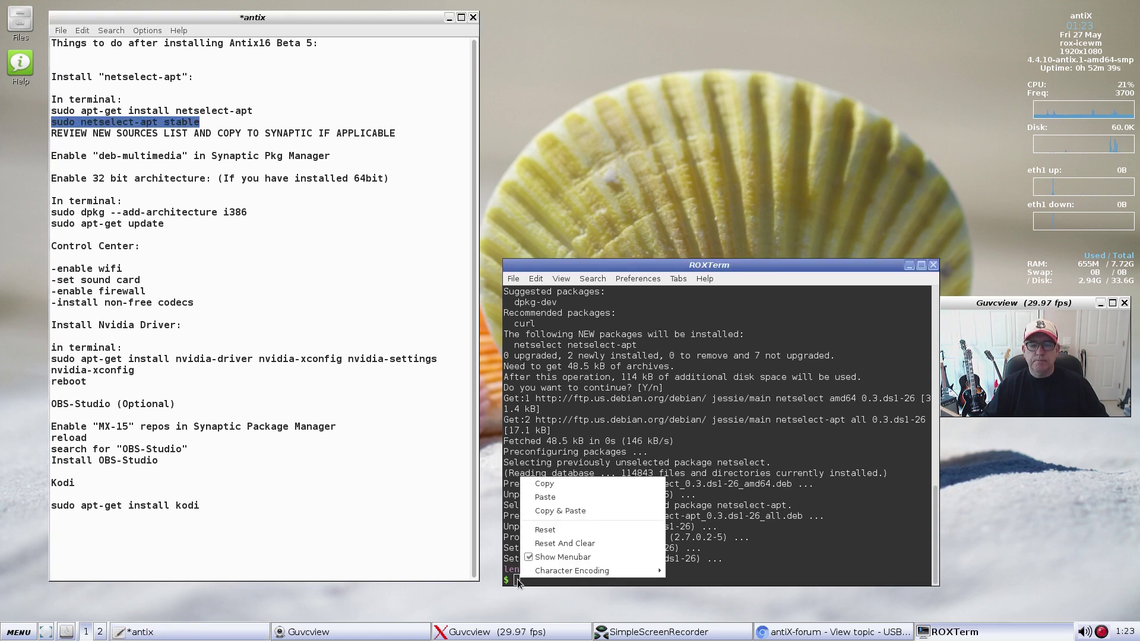
- Paste and run sudo netselect-apt stable to find the fastest Debian mirrors
left_click(546, 497)
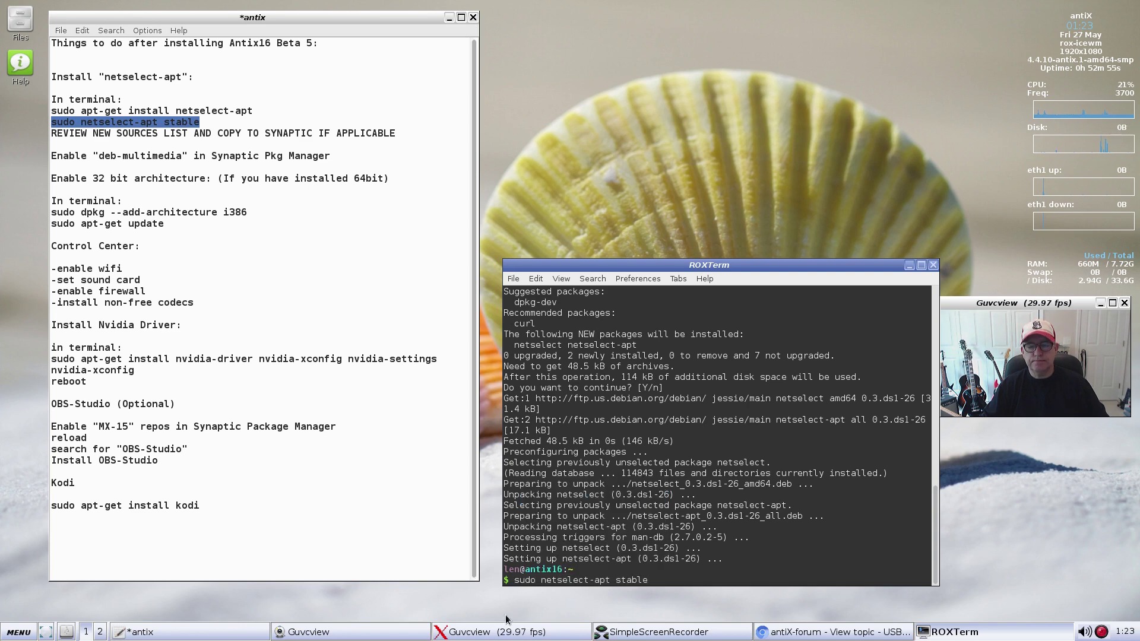
key("Return")
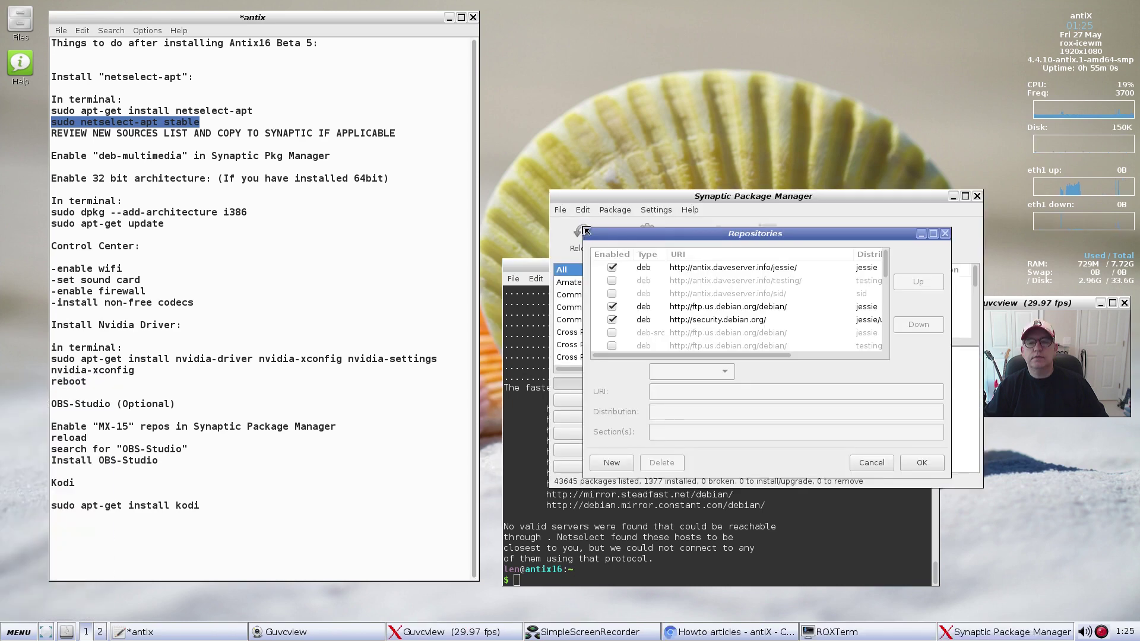
- Enable the deb-multimedia.org jessie (non-free main) repository in the enlarged list and save
left_click_drag(586, 231, 456, 15)
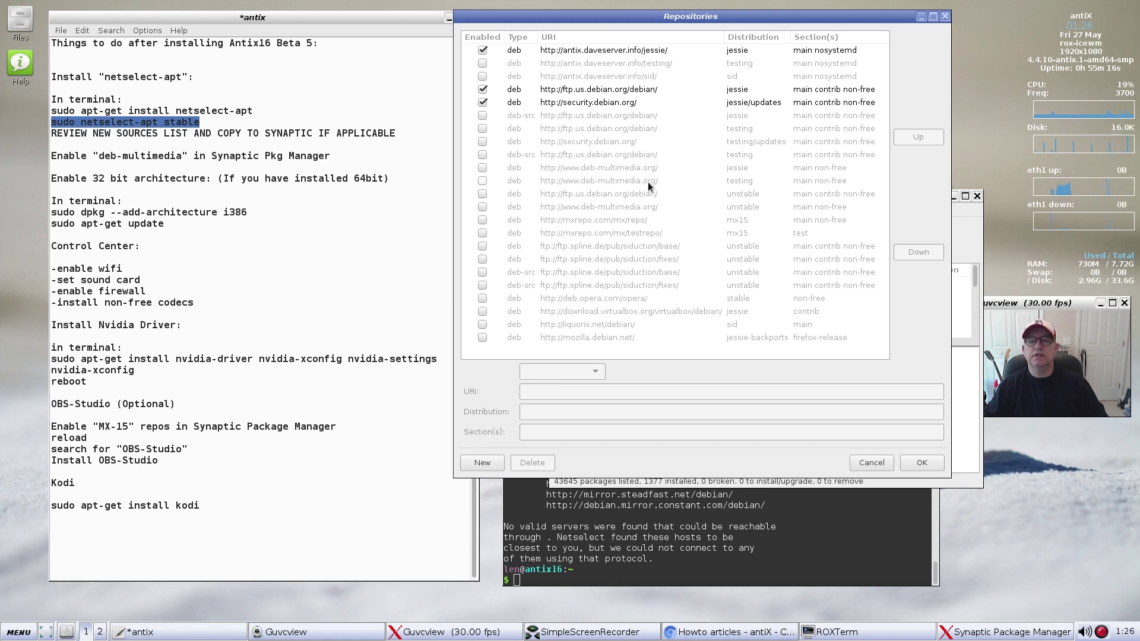
left_click(483, 168)
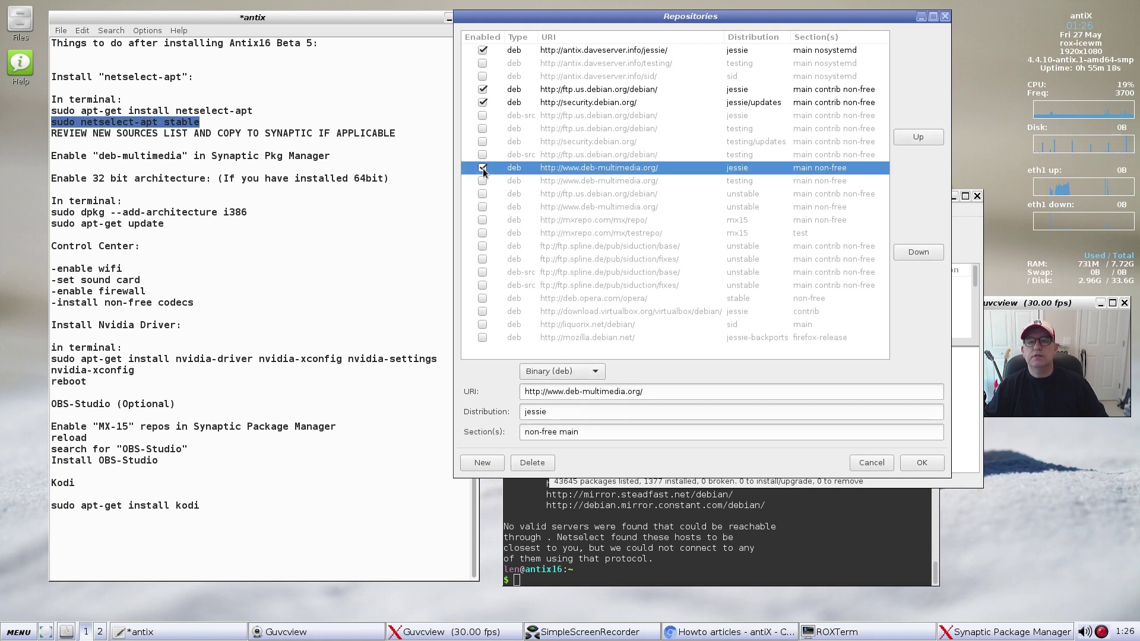
left_click(923, 462)
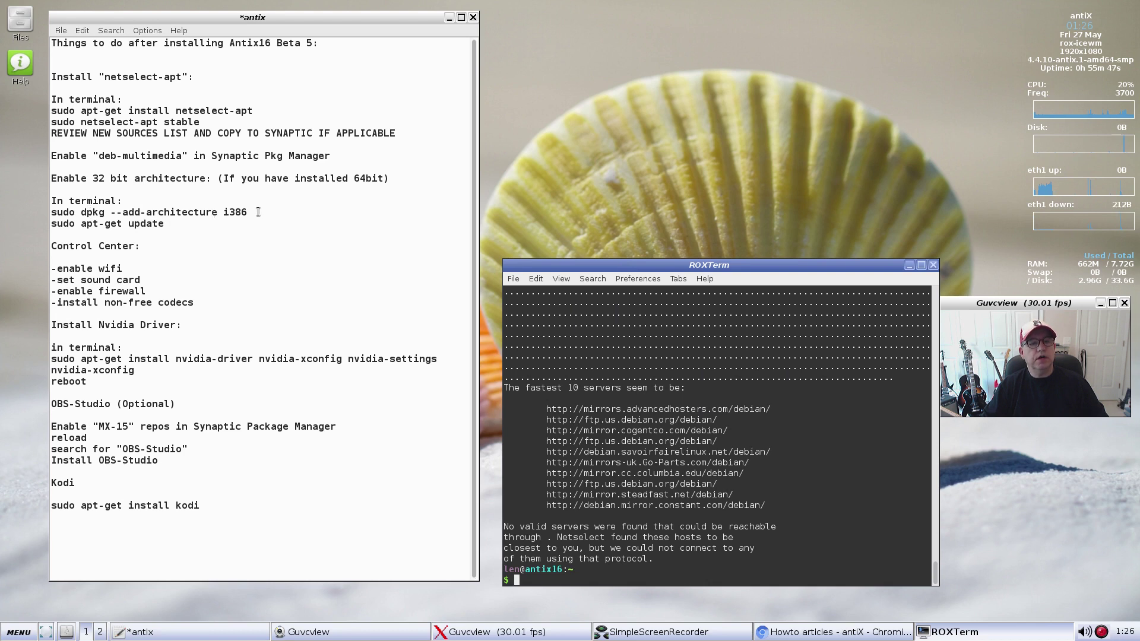
- Copy 'sudo dpkg --add-architecture i386' from the notes and paste it at the terminal prompt
left_click_drag(253, 212, 52, 213)
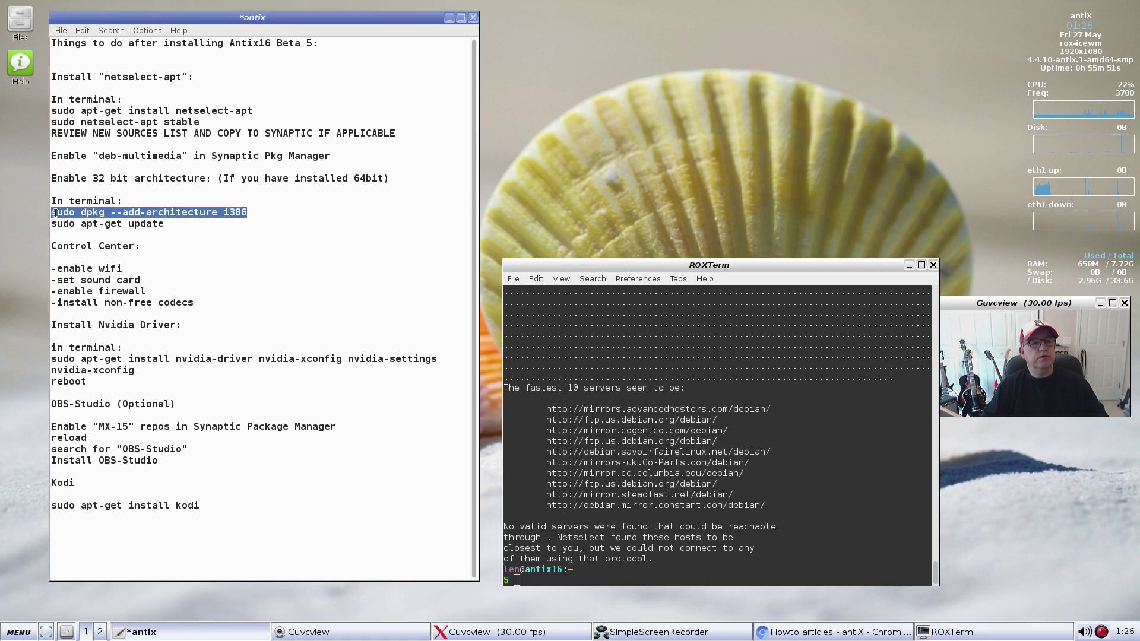
right_click(54, 214)
left_click(179, 238)
right_click(517, 580)
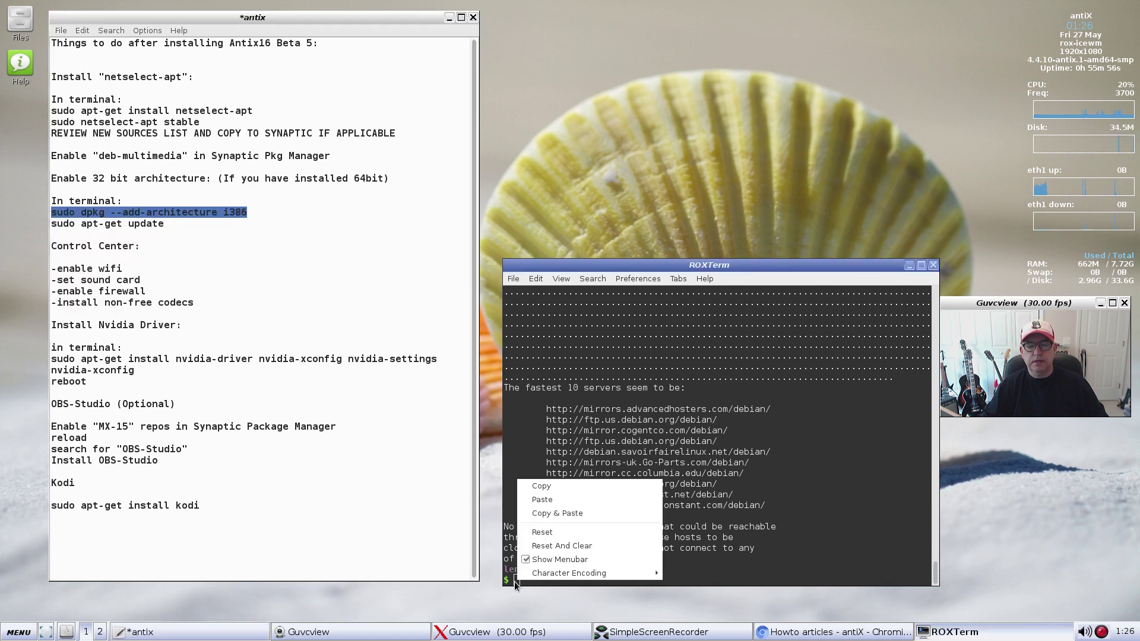
left_click(539, 513)
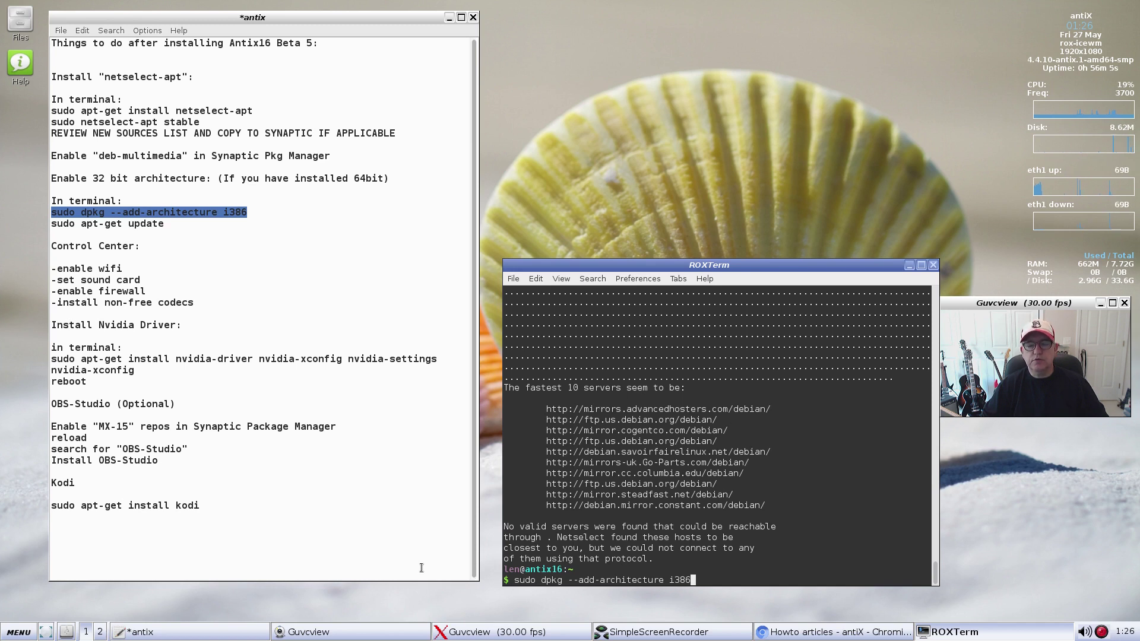
- Add the i386 architecture, then refresh package lists with sudo apt-get update
key("Return")
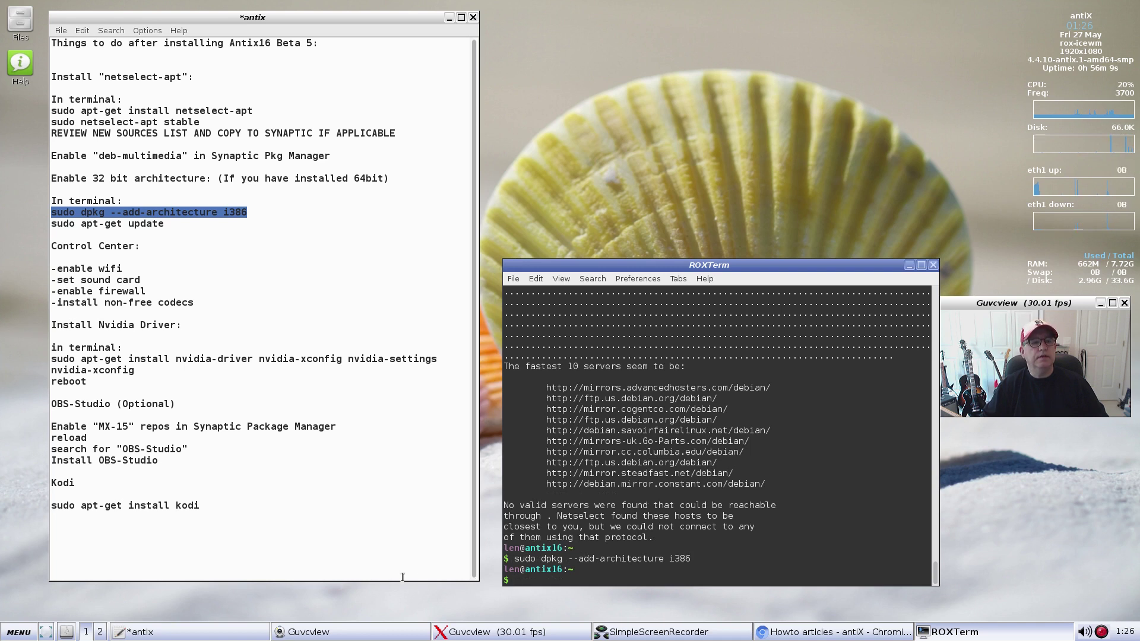
type("sudo")
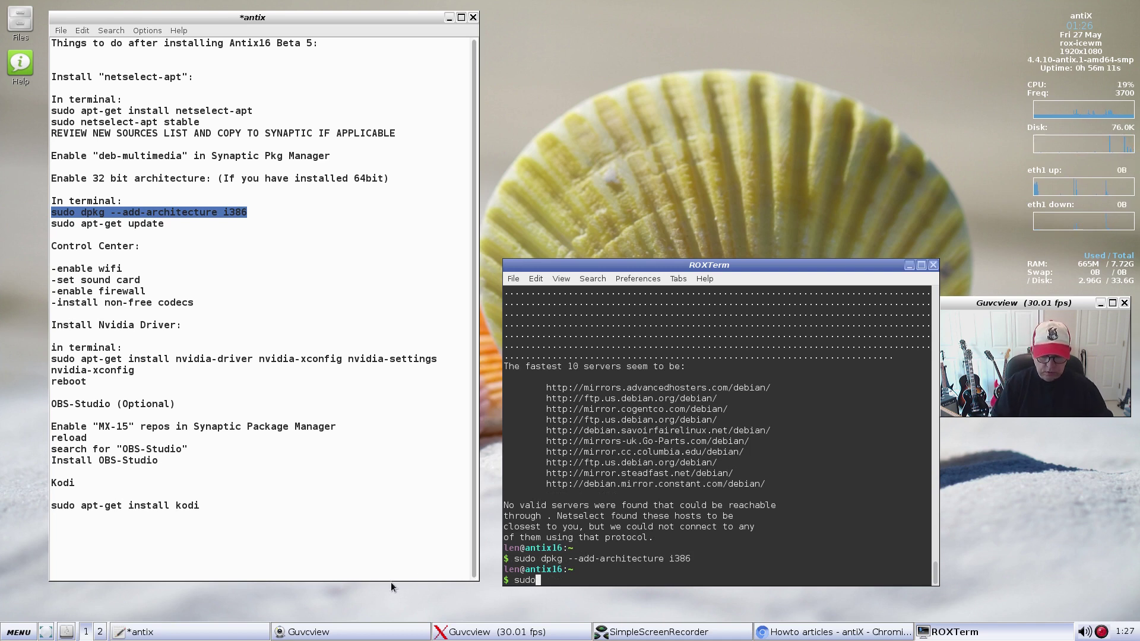
type(" apt-get ")
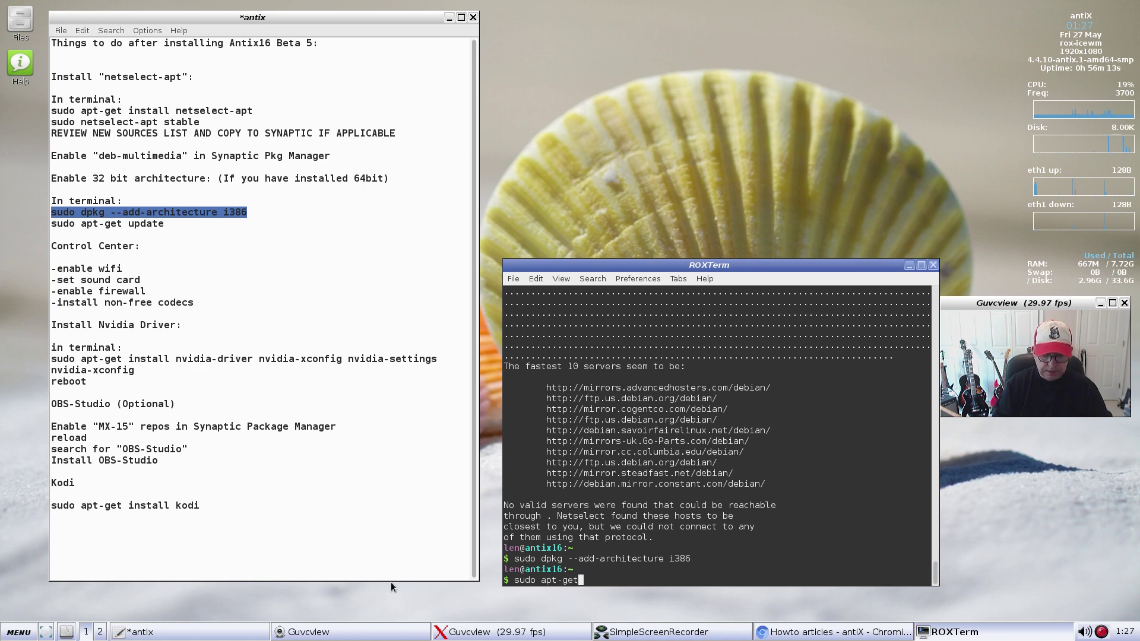
type("update")
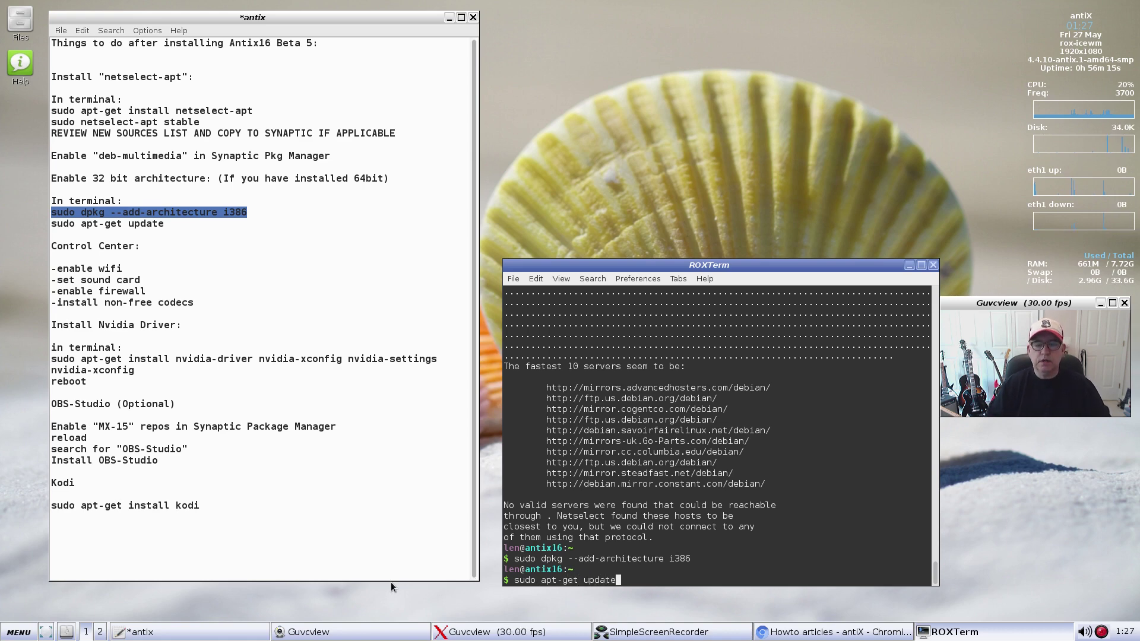
key("Return")
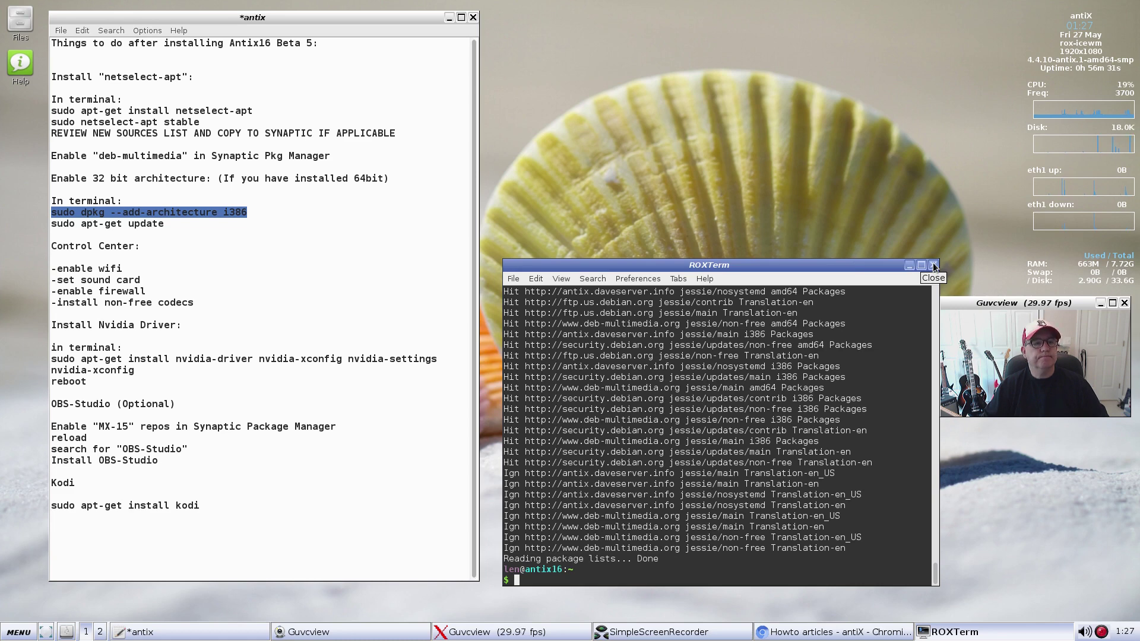
- Close the terminal, launch antiX Control Center beside the notes, and show its Network tools
left_click(933, 265)
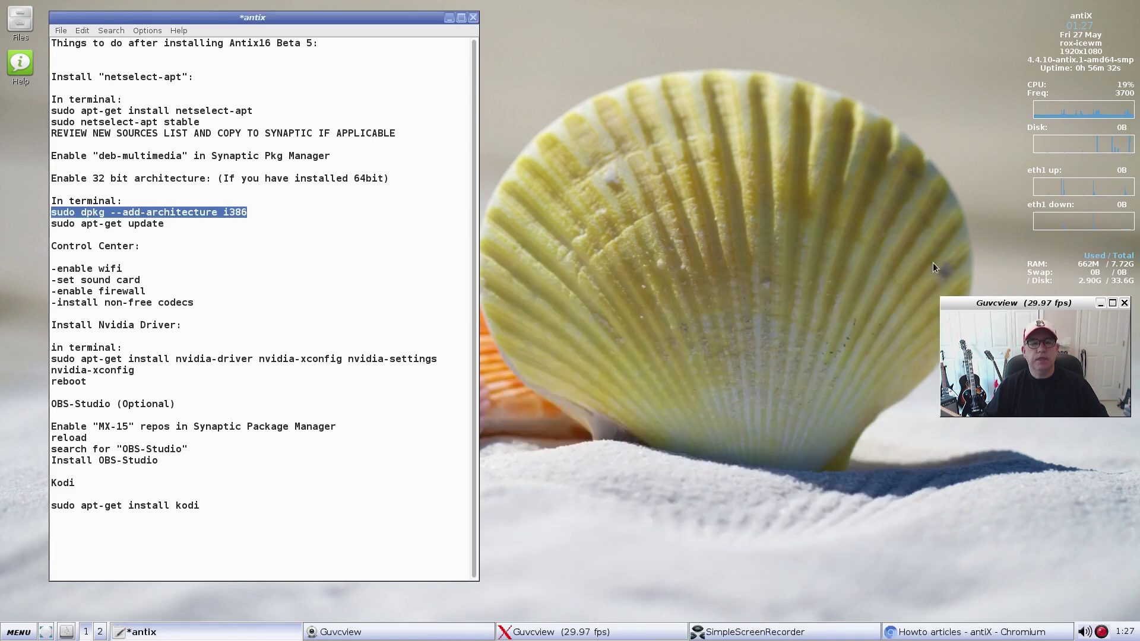
left_click(180, 229)
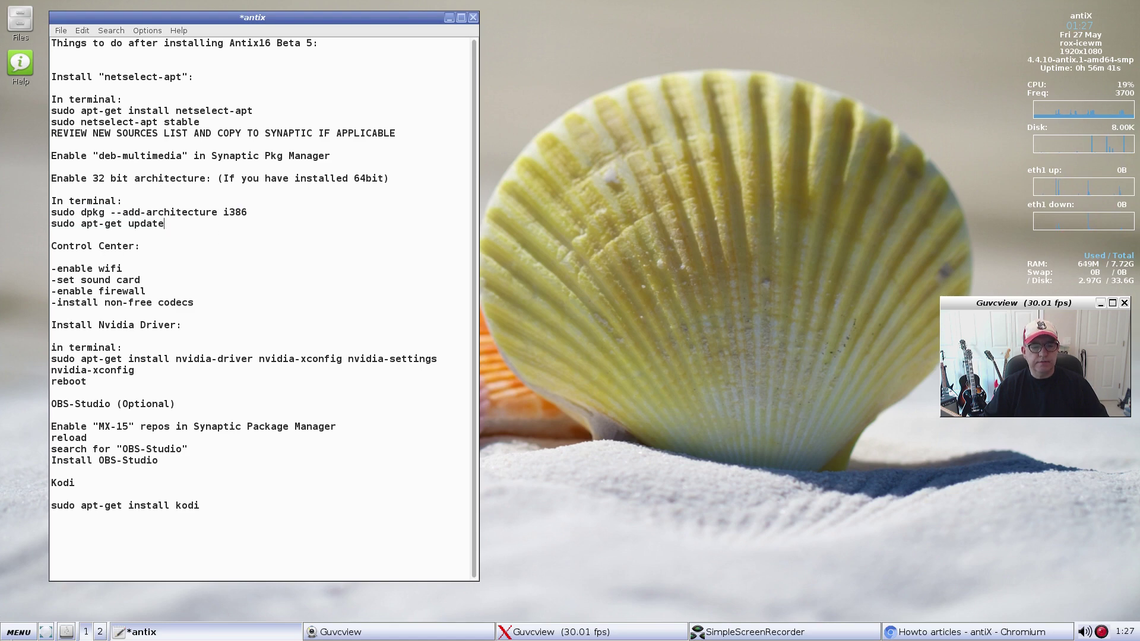
left_click(10, 635)
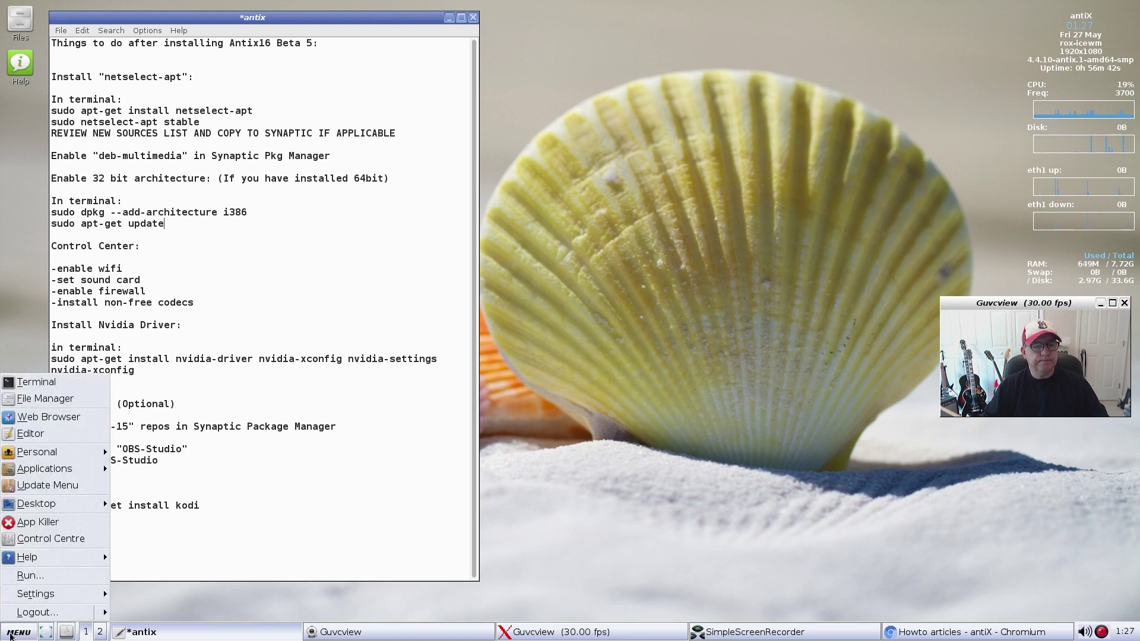
left_click(54, 540)
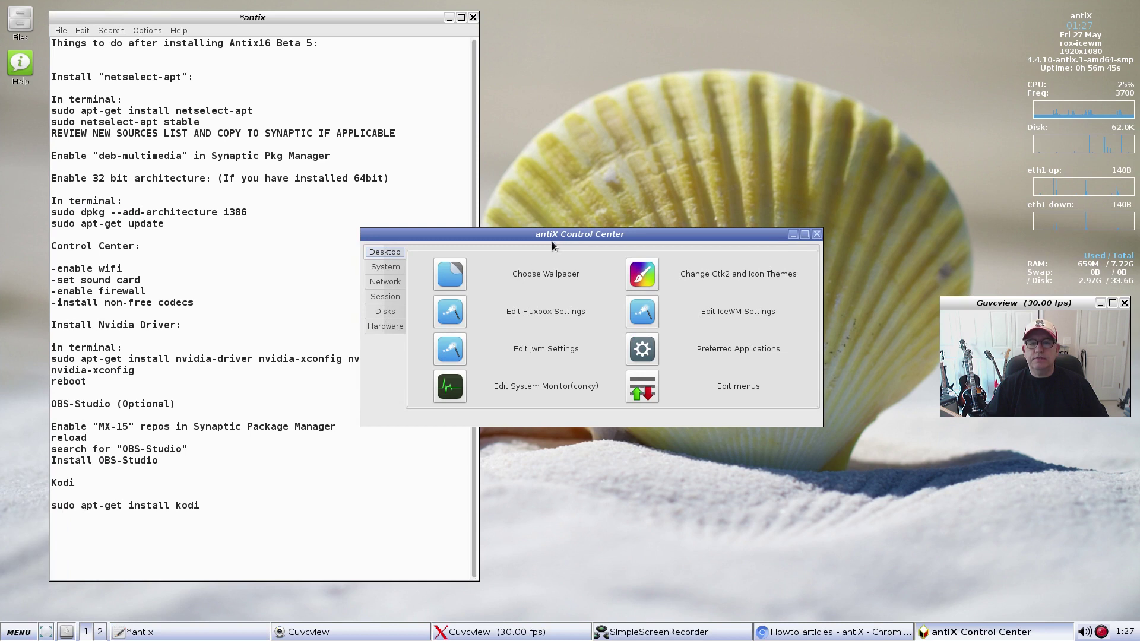
left_click_drag(559, 235, 659, 286)
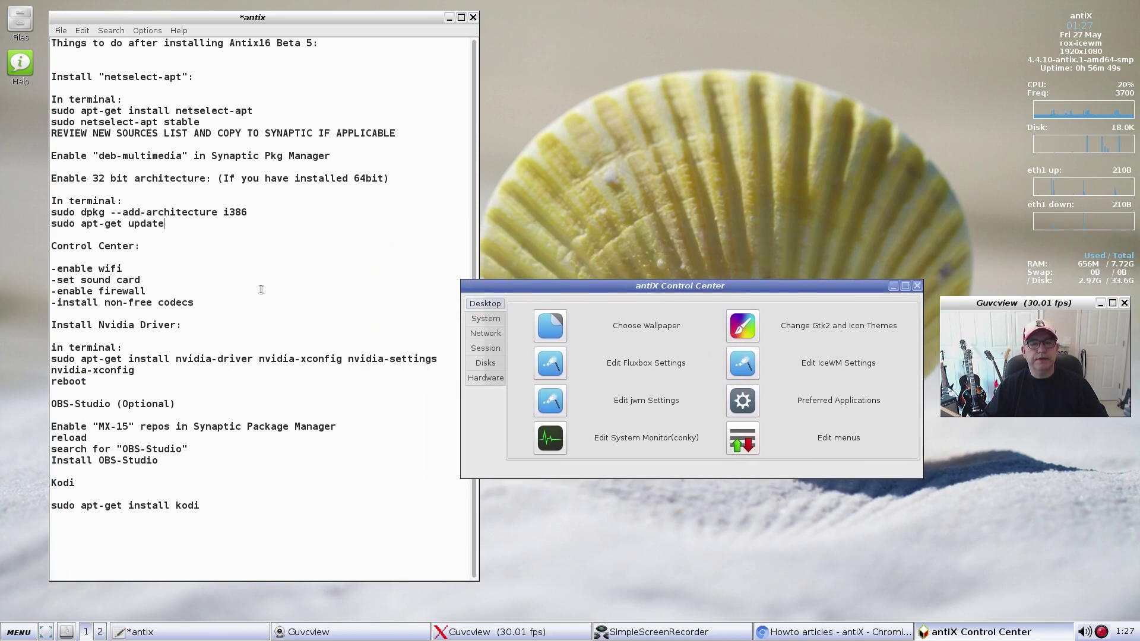
left_click(496, 335)
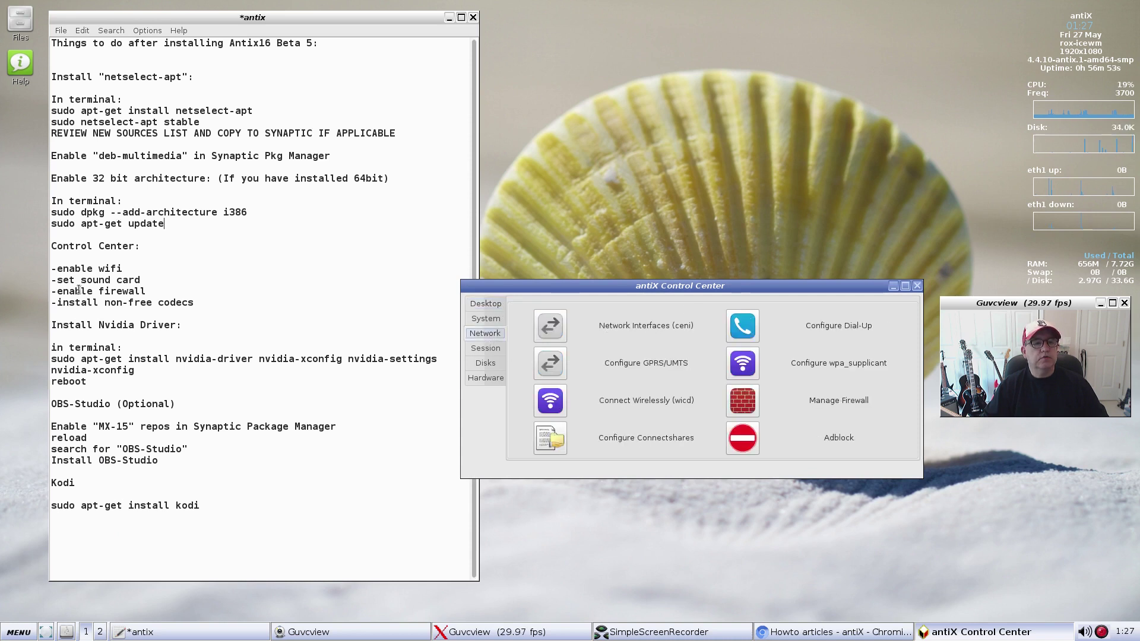
- Open Wicd, set the Mac network to connect automatically, and try connecting
left_click(551, 402)
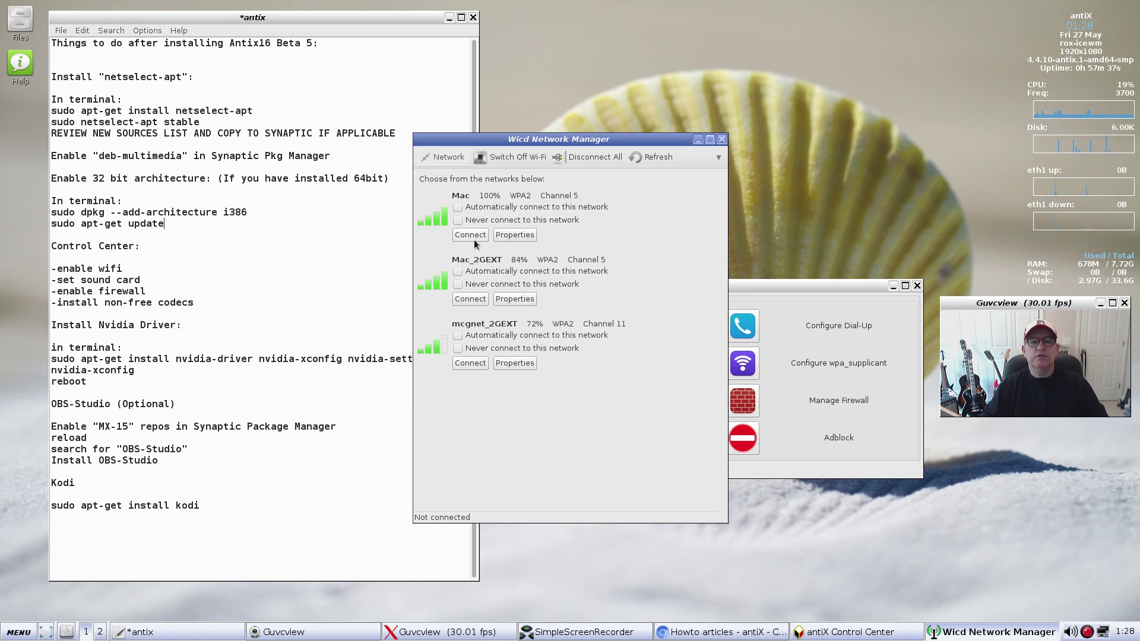
left_click(458, 208)
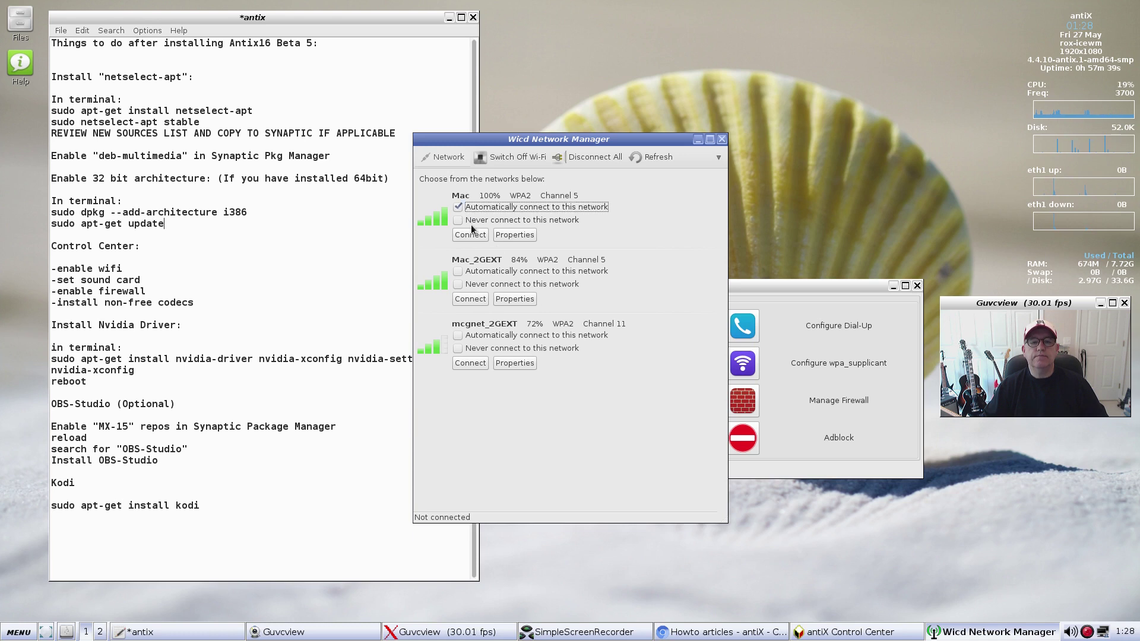
left_click(469, 235)
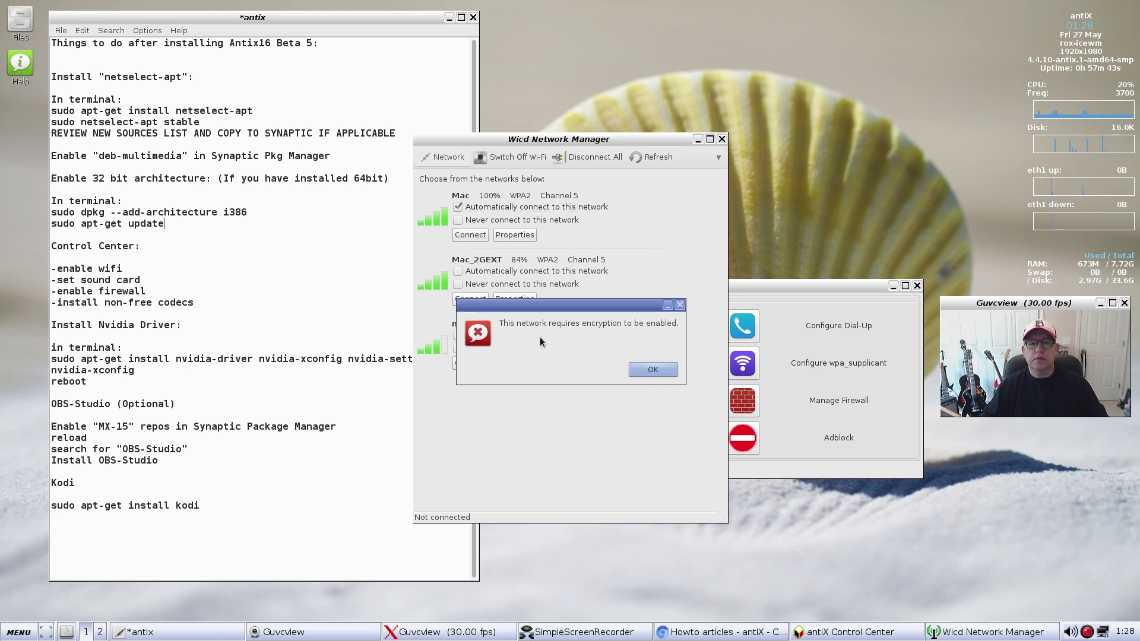
- Enter the Mac network's WPA key in its properties and connect to Mac
left_click(651, 370)
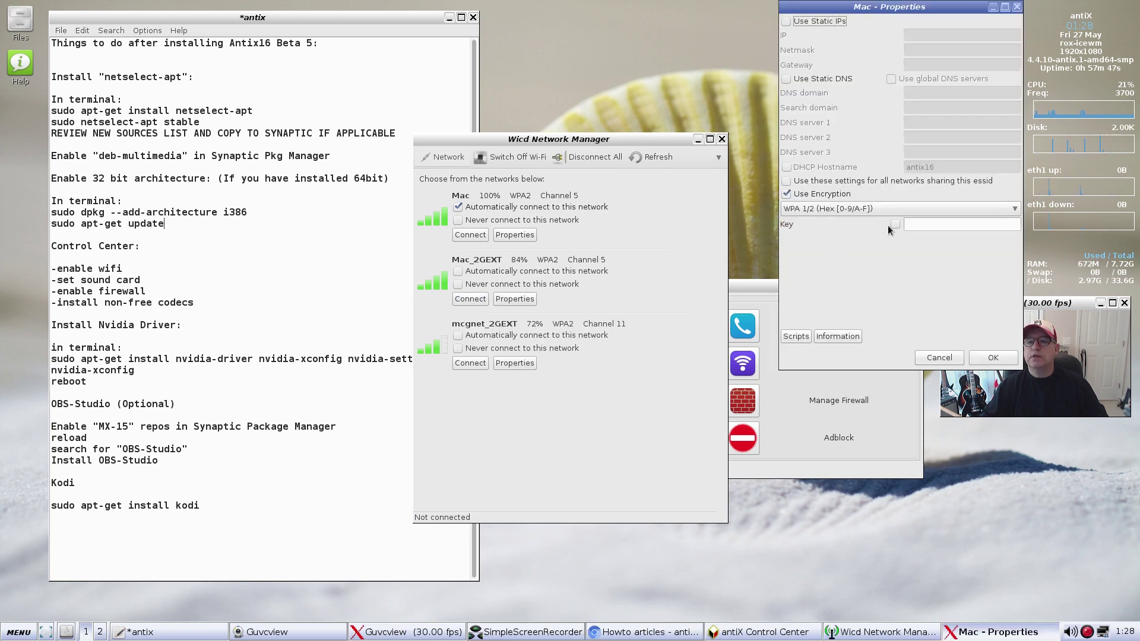
left_click(933, 224)
type("••")
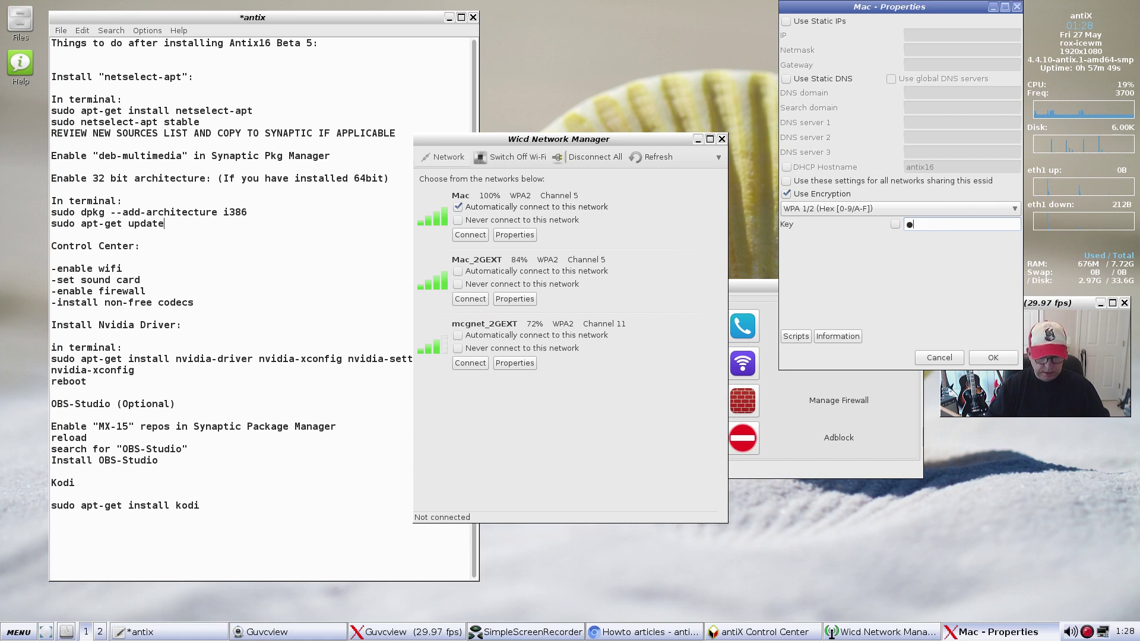
type("•••••••")
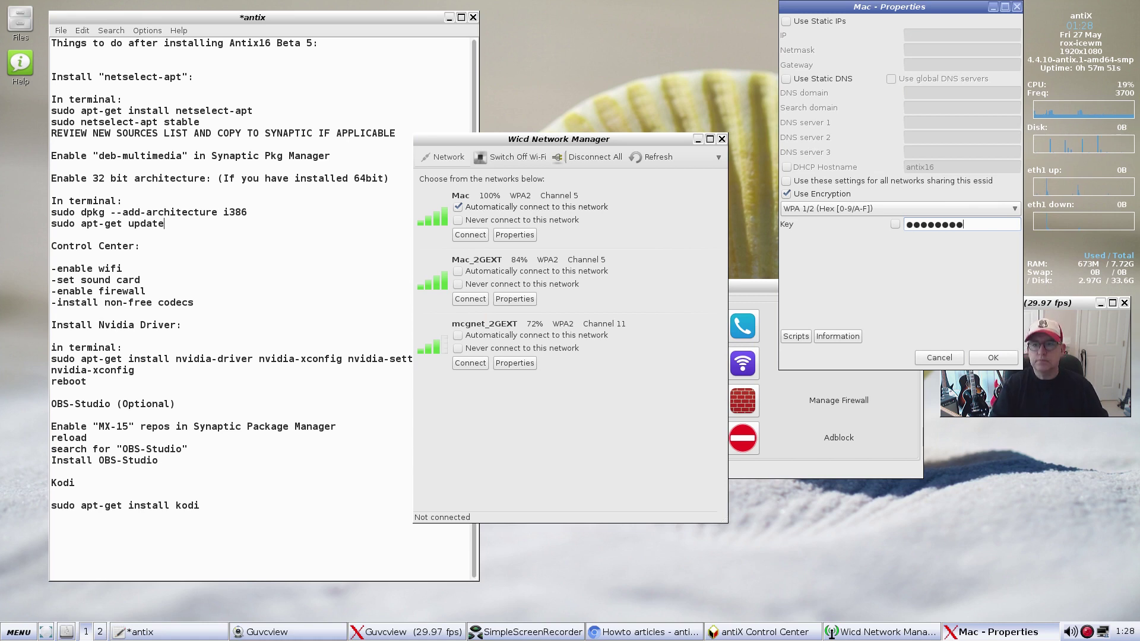
key("Return")
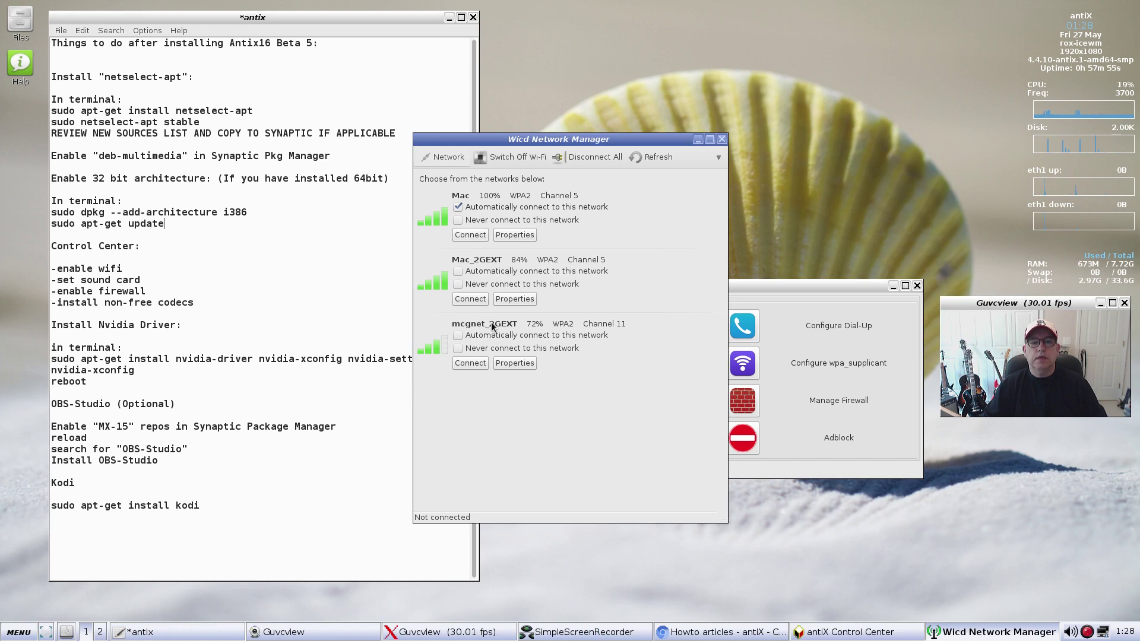
left_click(467, 235)
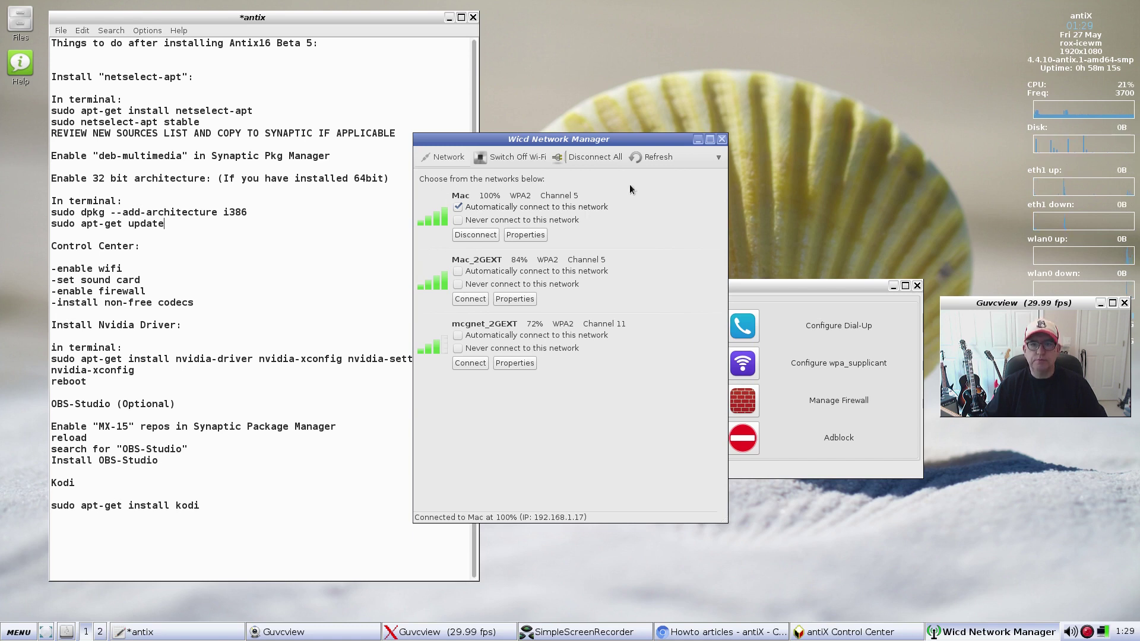
- Close Wicd and step through the Control Center's System, Session and Disks tabs to Hardware
left_click(719, 140)
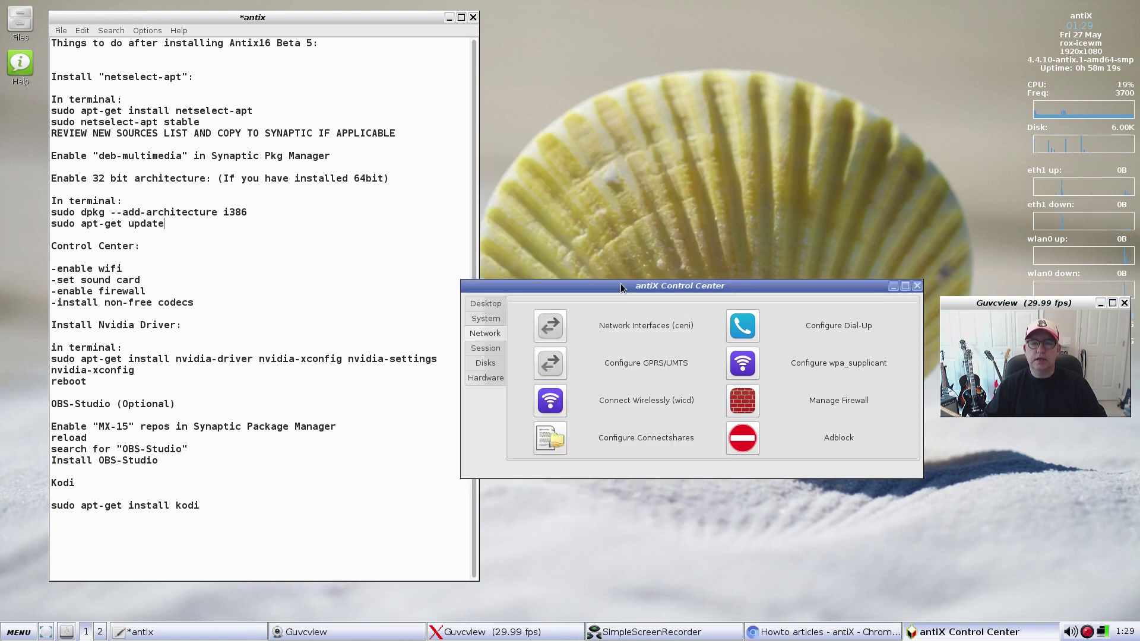
left_click_drag(681, 285, 676, 278)
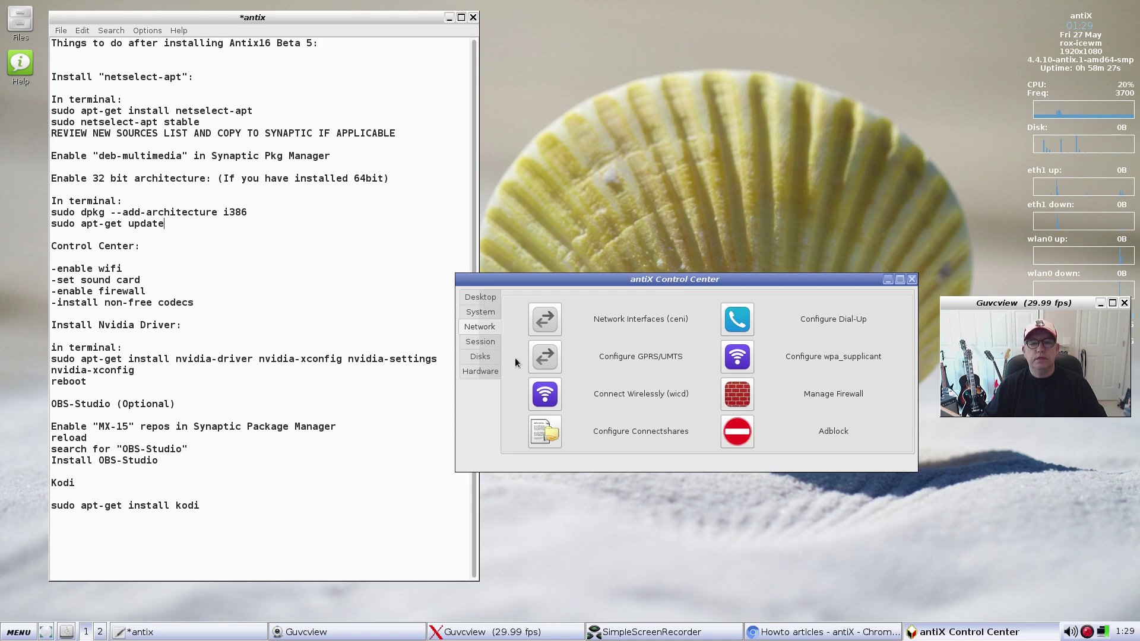
left_click(489, 312)
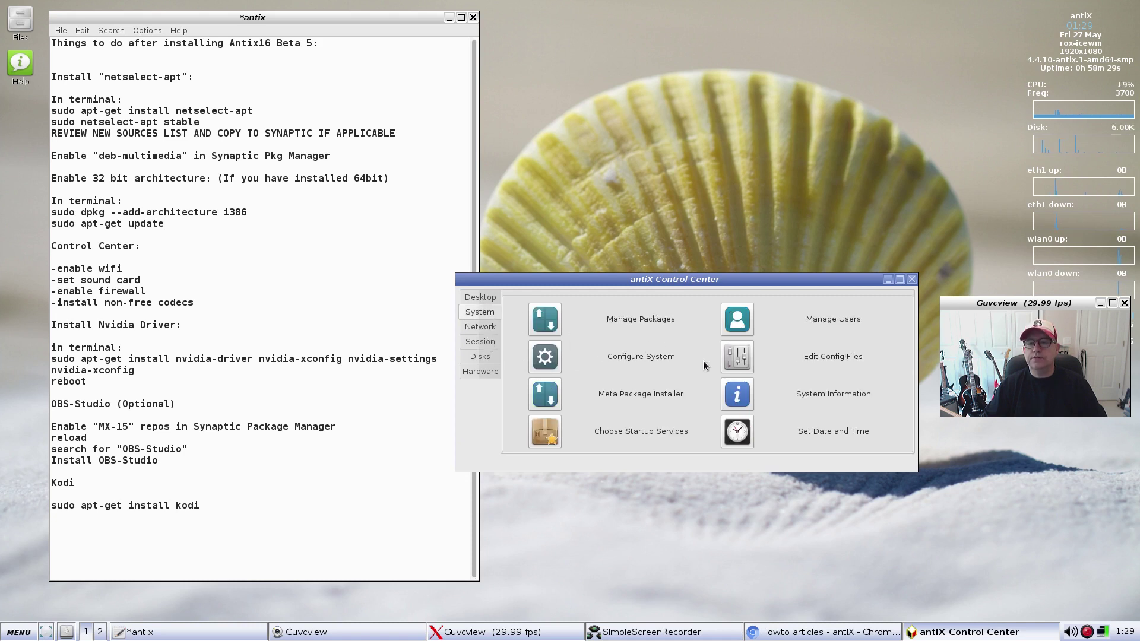
left_click(484, 345)
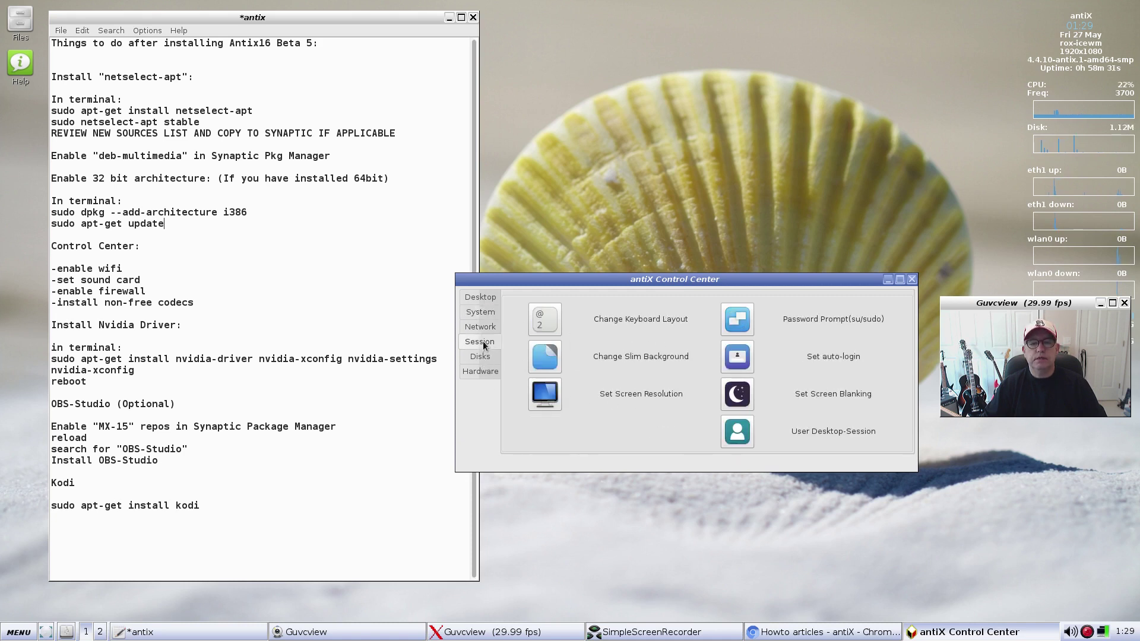
left_click(480, 358)
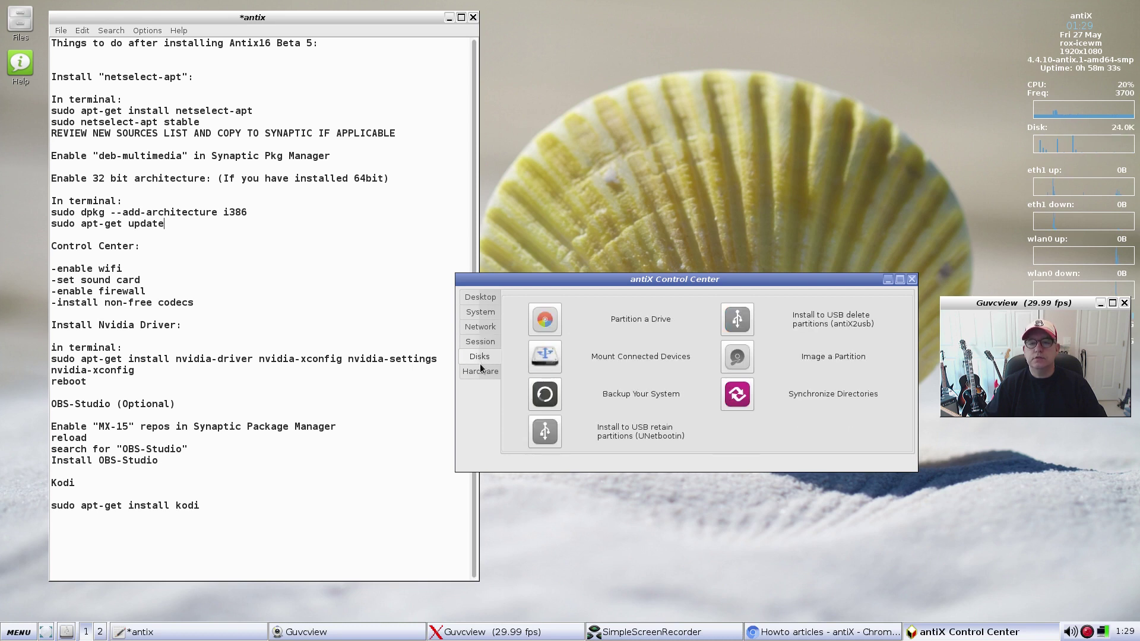
left_click(480, 370)
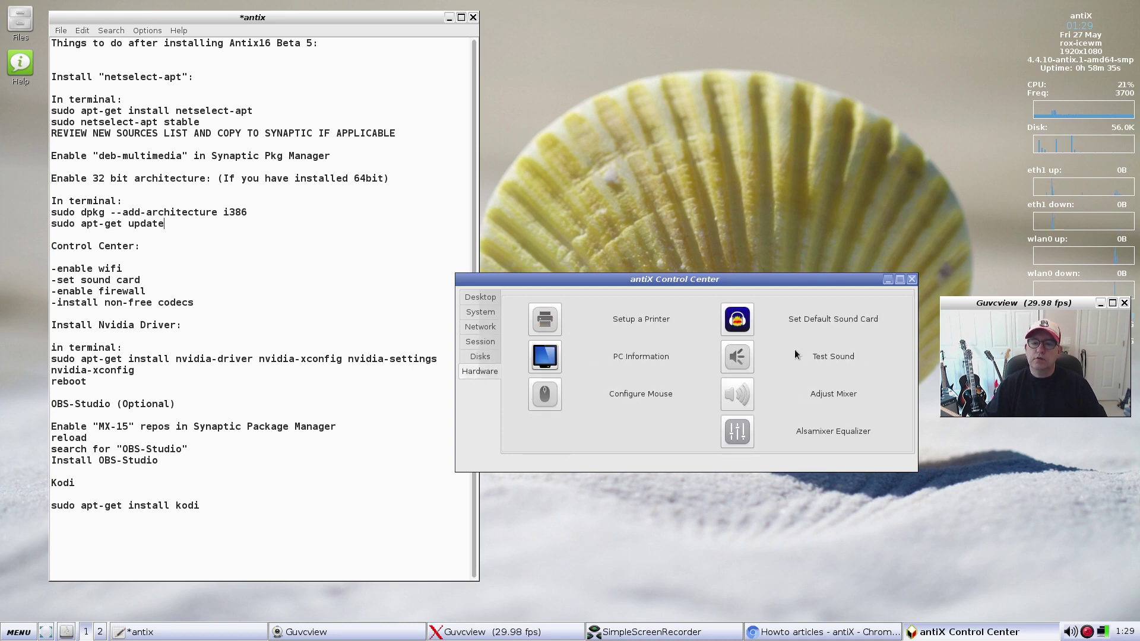
- Keep HDA Intel PCH as the default sound card and run the sound test
left_click(737, 320)
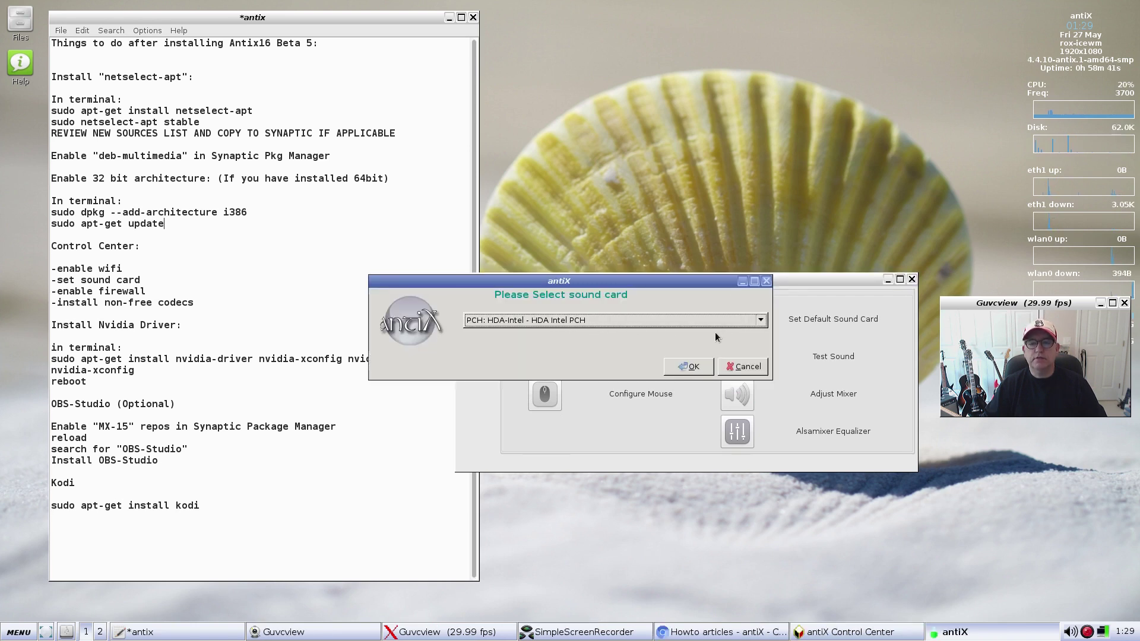
left_click(691, 368)
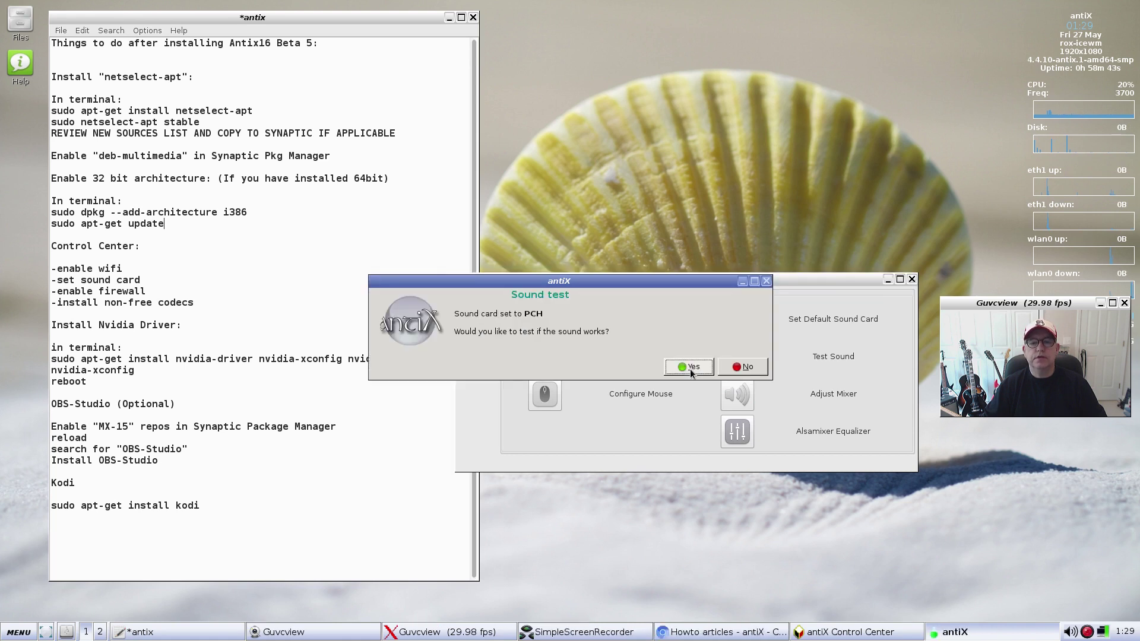
left_click(690, 367)
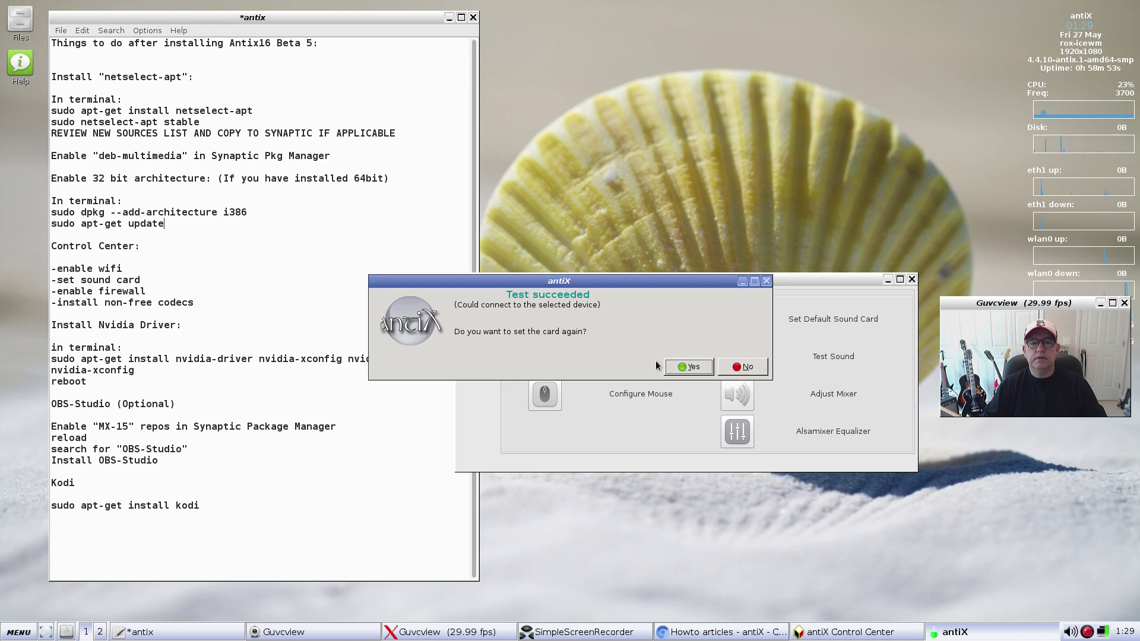
left_click(742, 366)
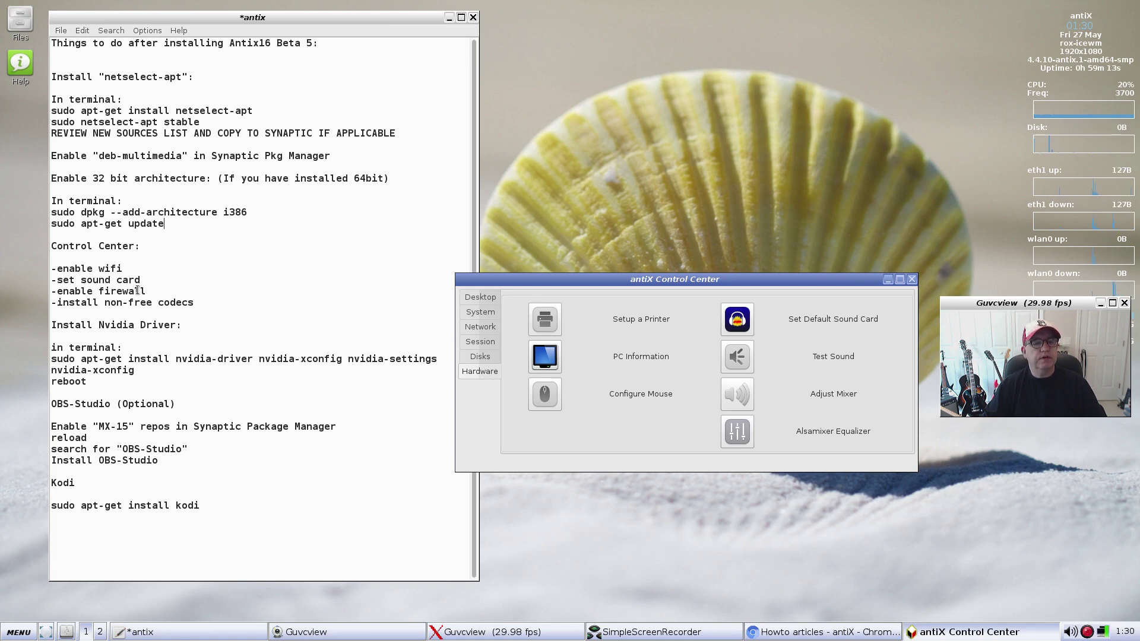
- From Network tools, unlock the Firewall and switch it on, then close its window
left_click(470, 328)
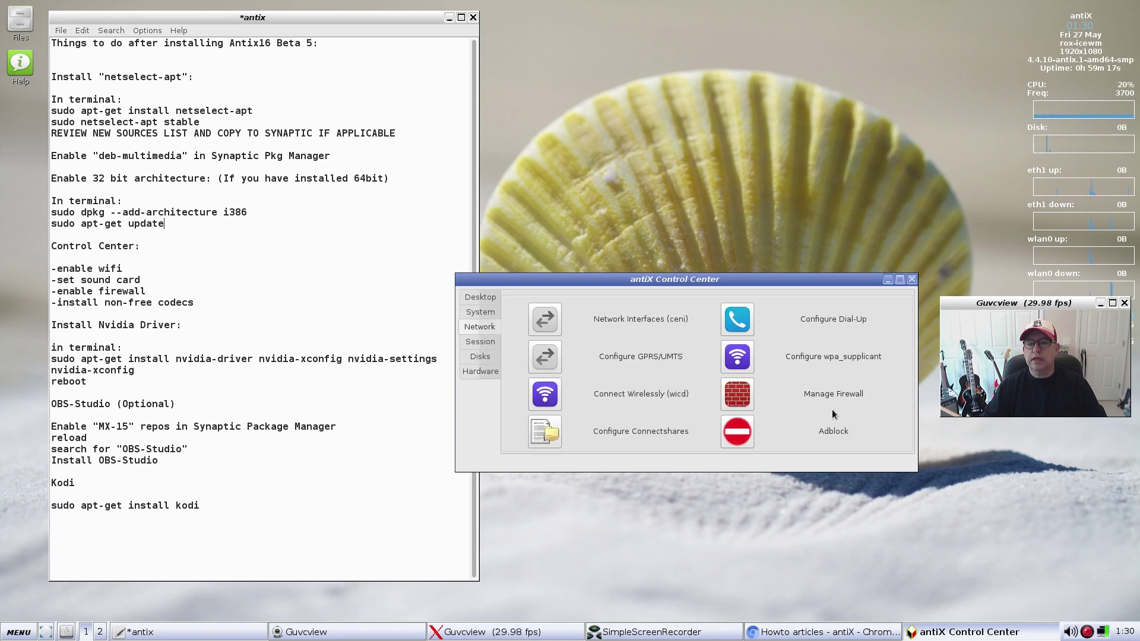
left_click(739, 395)
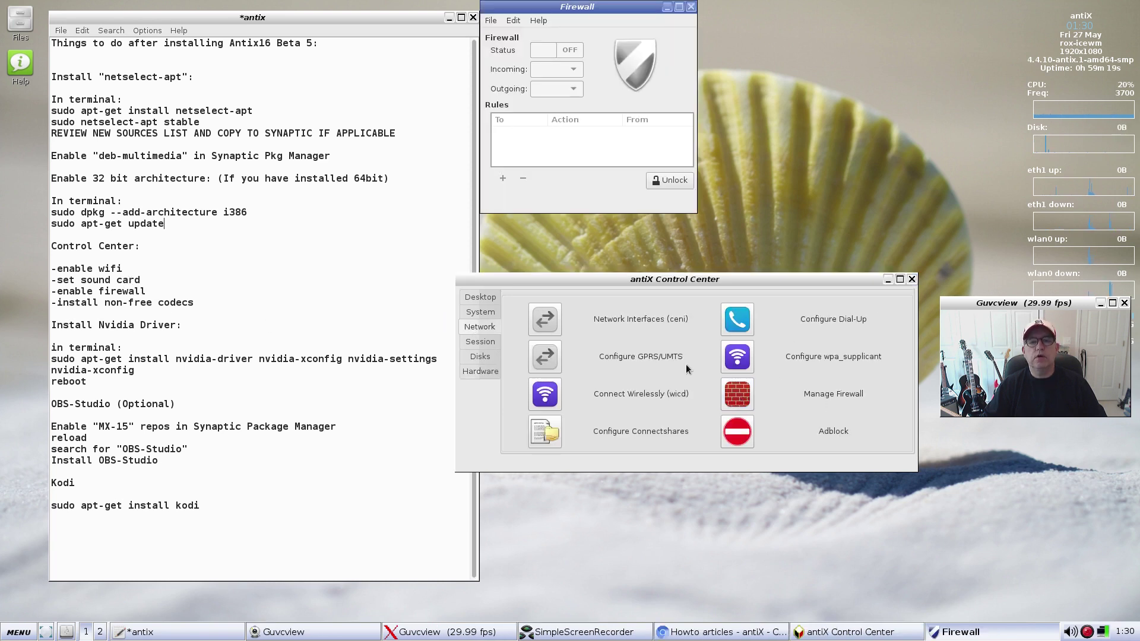
left_click(671, 182)
left_click(545, 49)
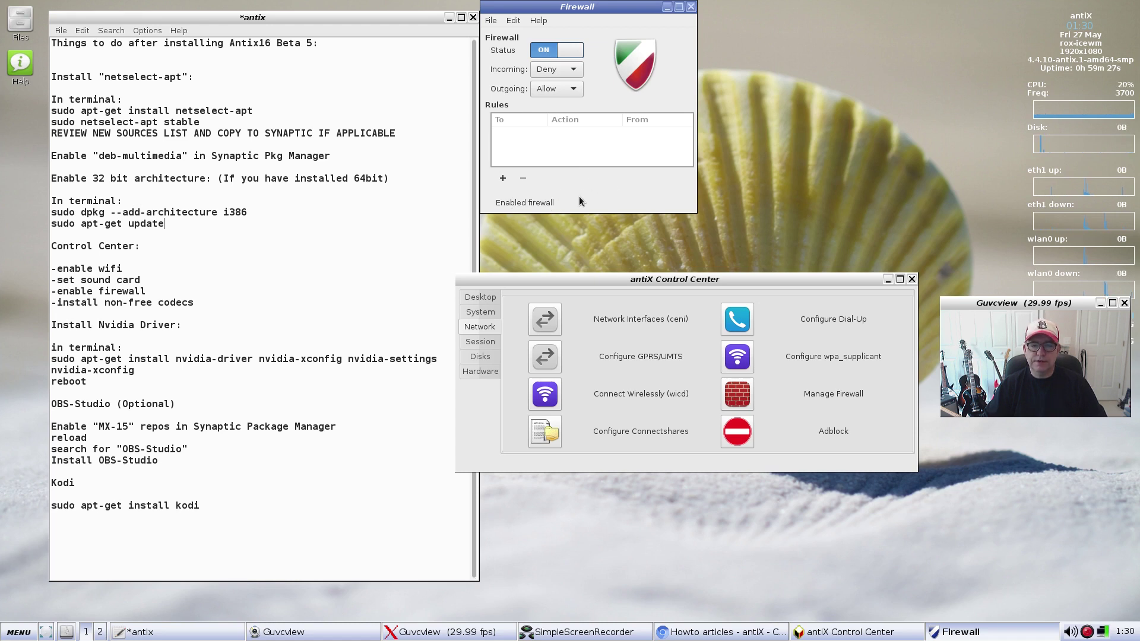
left_click_drag(604, 7, 620, 37)
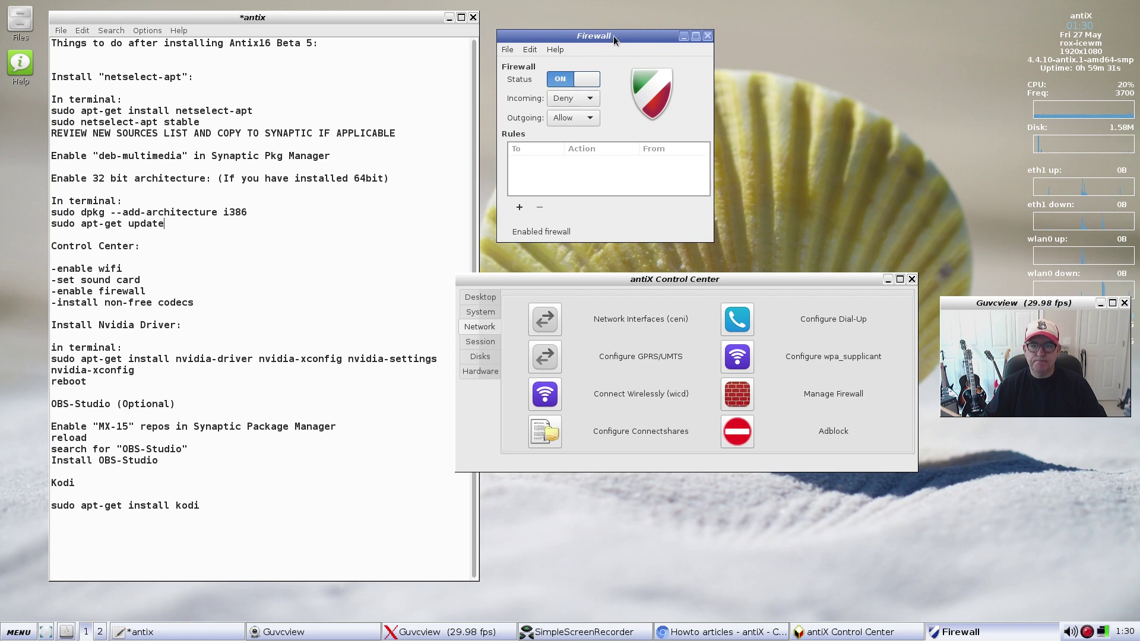
left_click(708, 36)
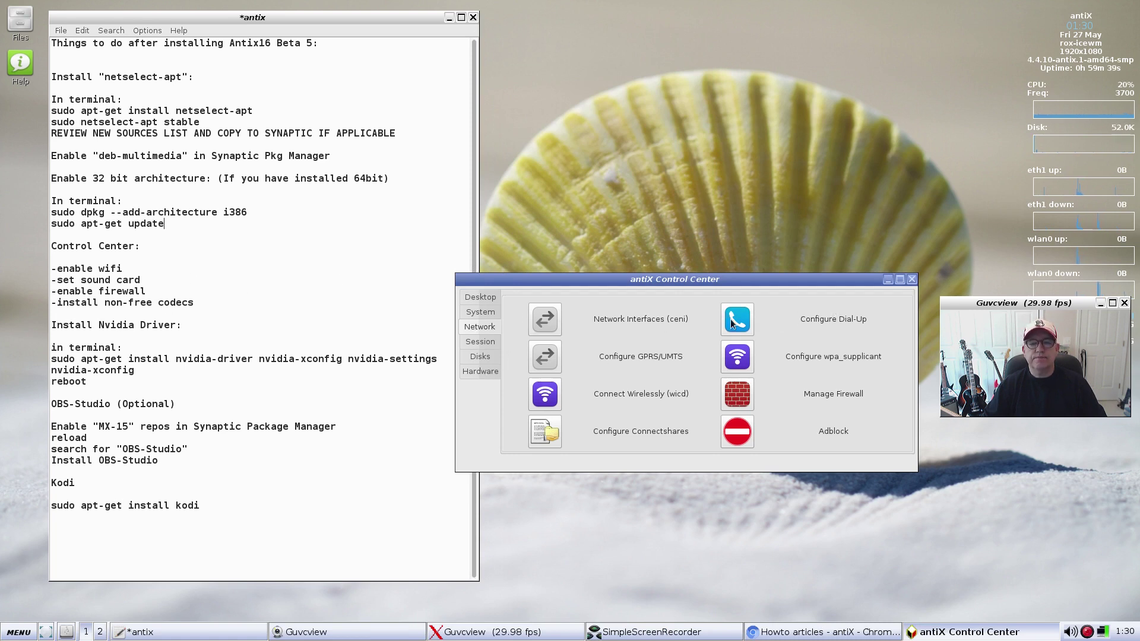
- Launch the Meta Package Installer from System tools and add the non-free package sources
left_click(484, 298)
left_click(484, 312)
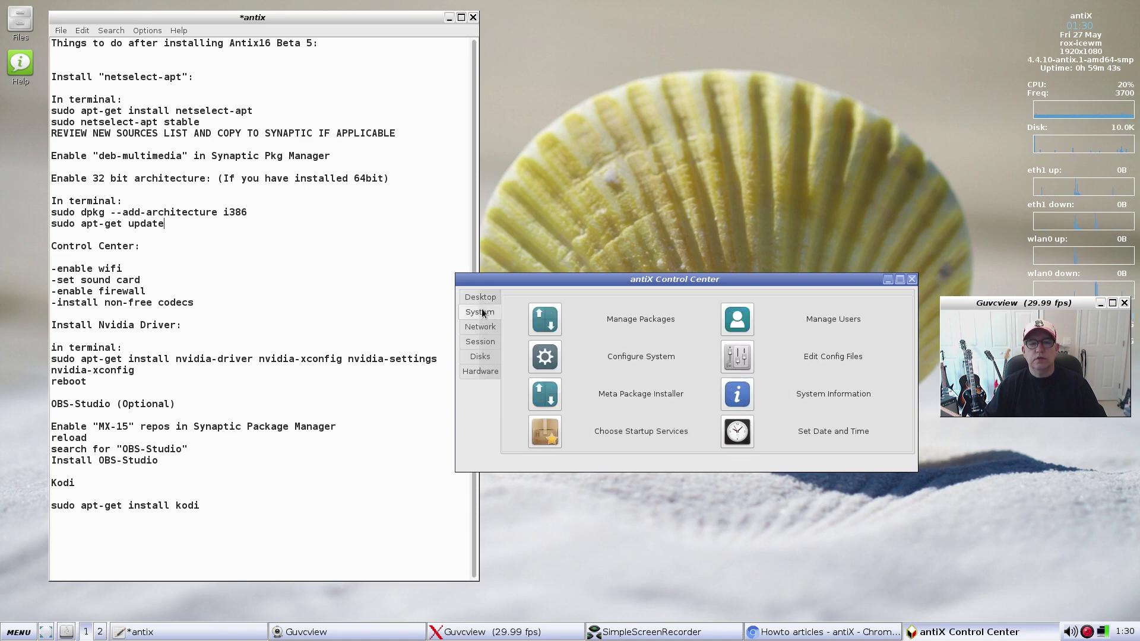
left_click(547, 395)
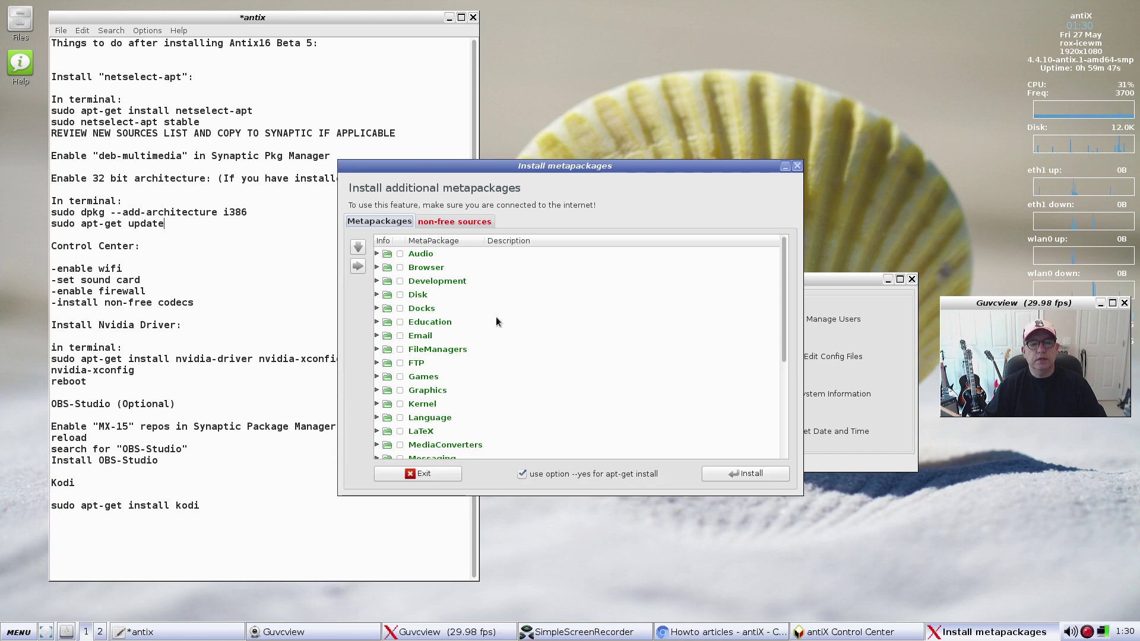
left_click(447, 219)
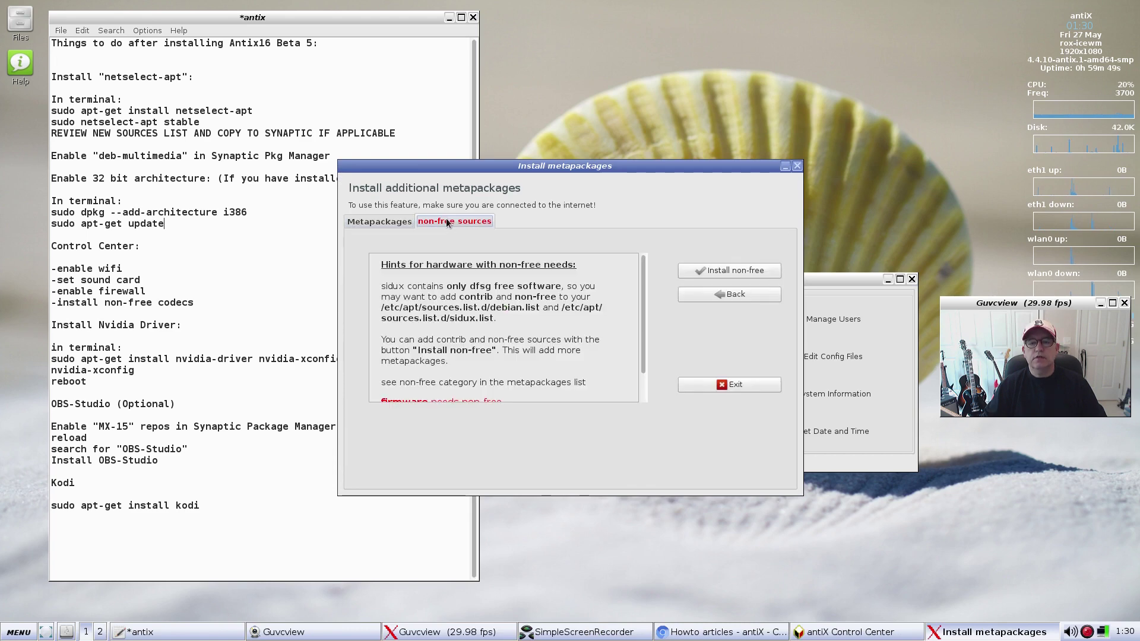
left_click(714, 272)
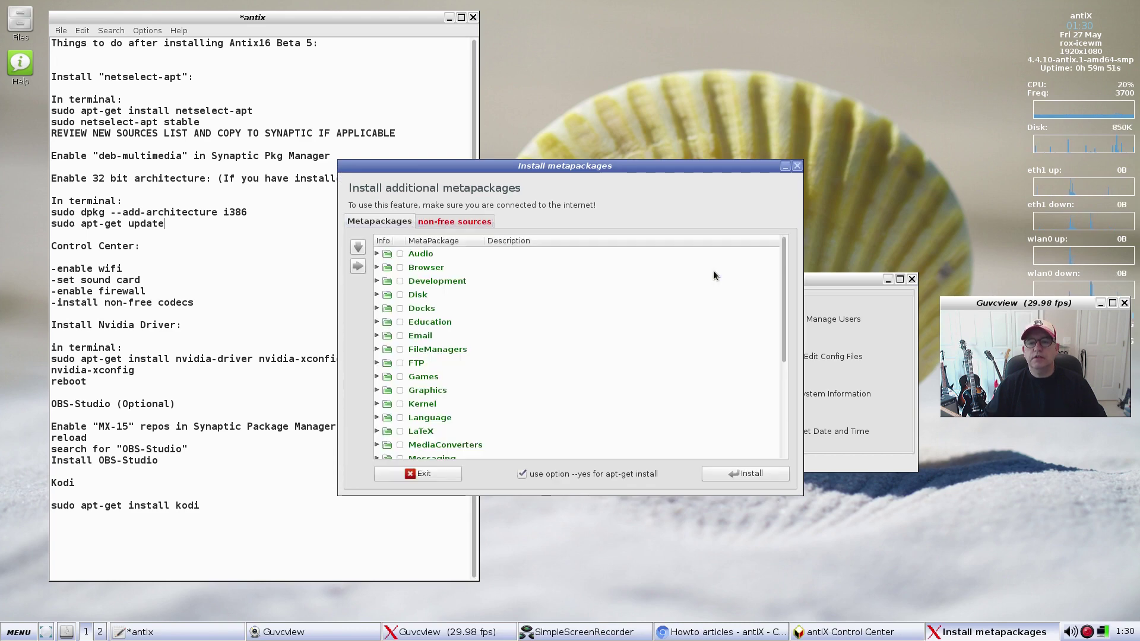
- Tick Video_codecs under NonFree and start its installation
scroll(471, 377, "down", 4)
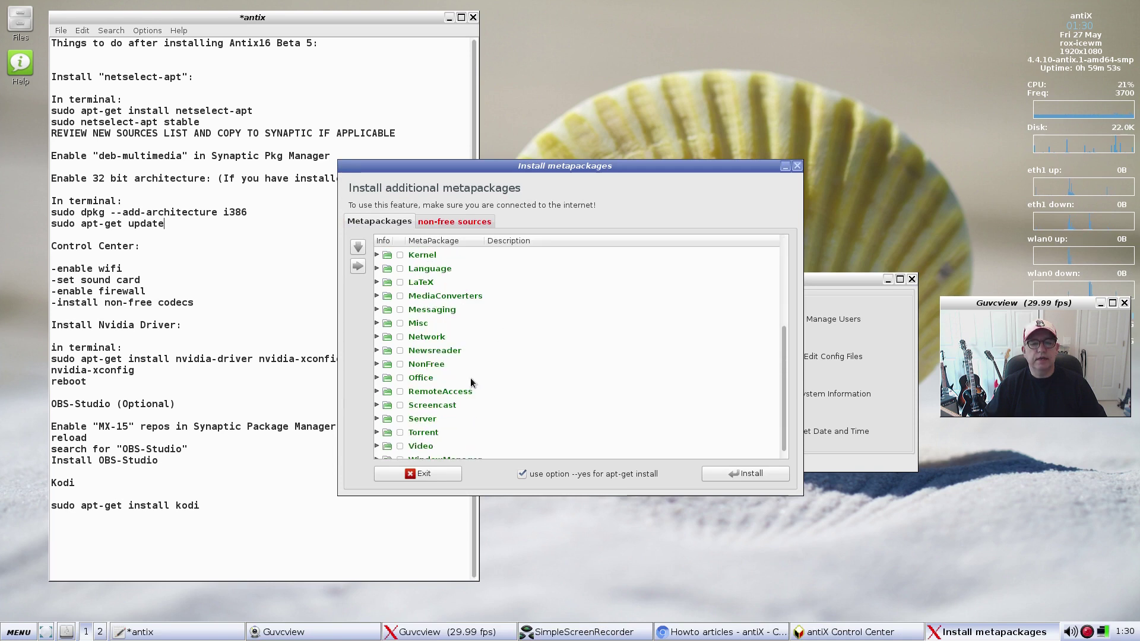
left_click(376, 364)
left_click(407, 379)
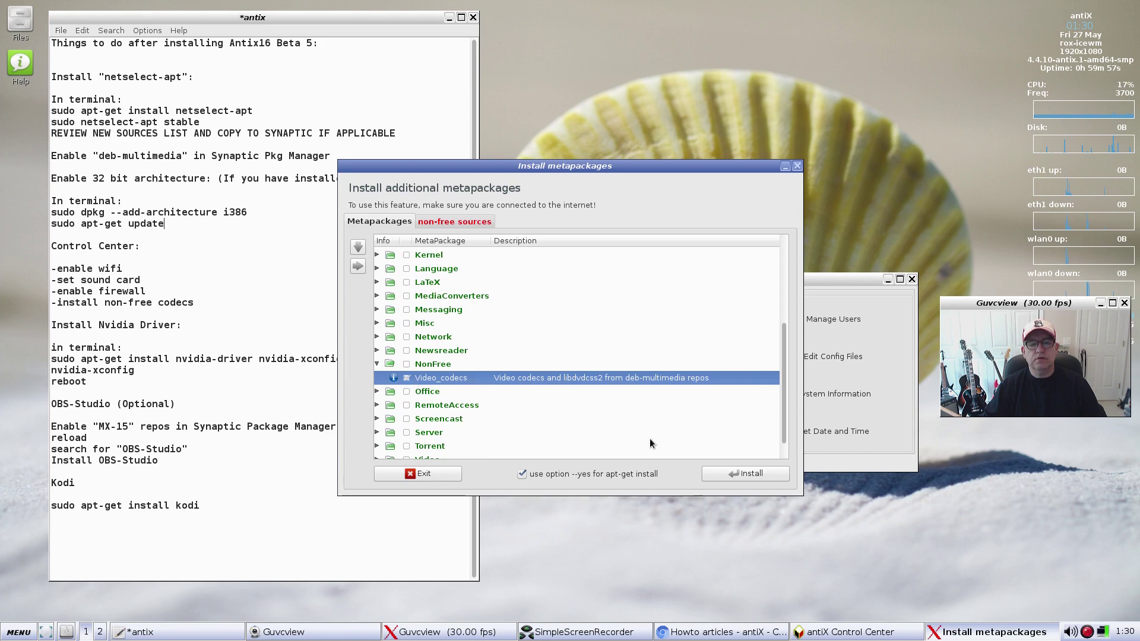
left_click(738, 473)
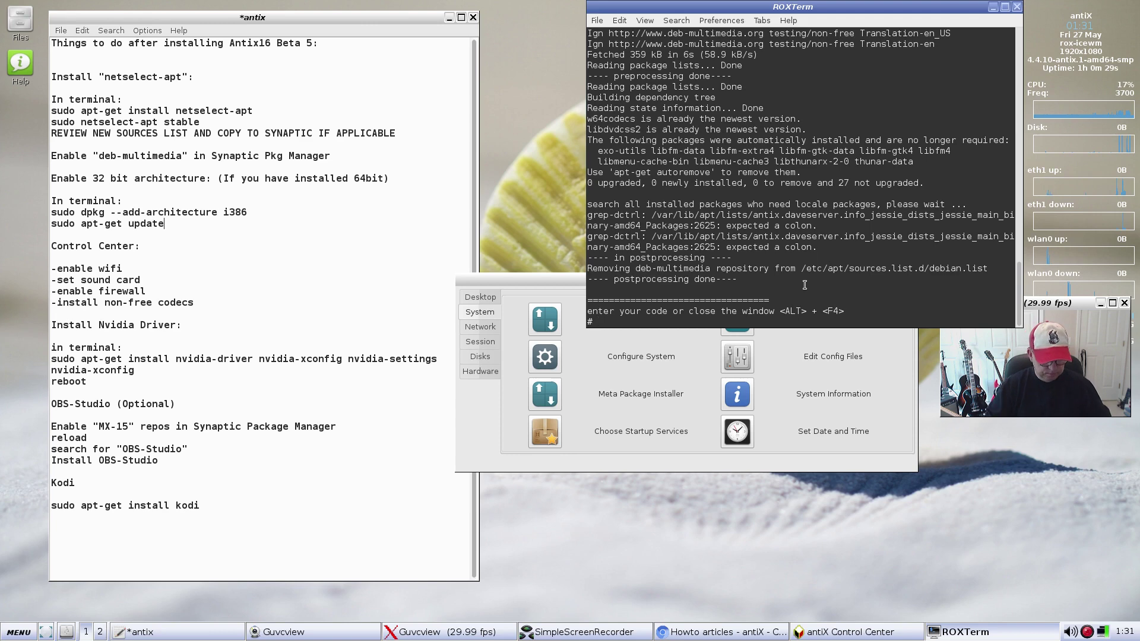
- Close the finished ROXTerm and the Install metapackages window
key("alt+F4")
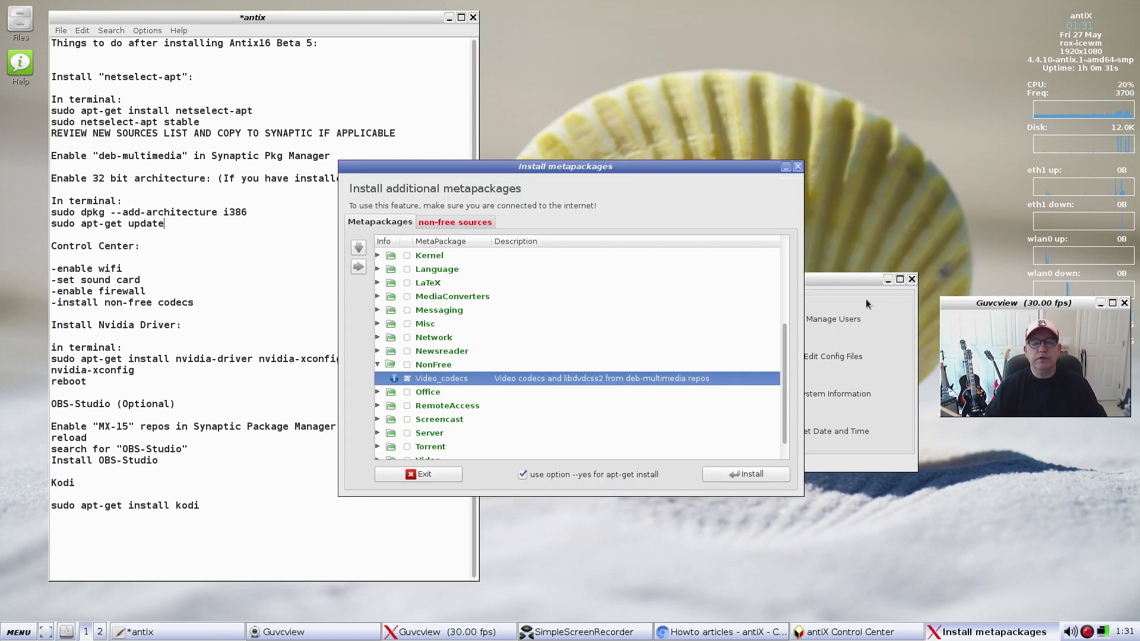
left_click(801, 167)
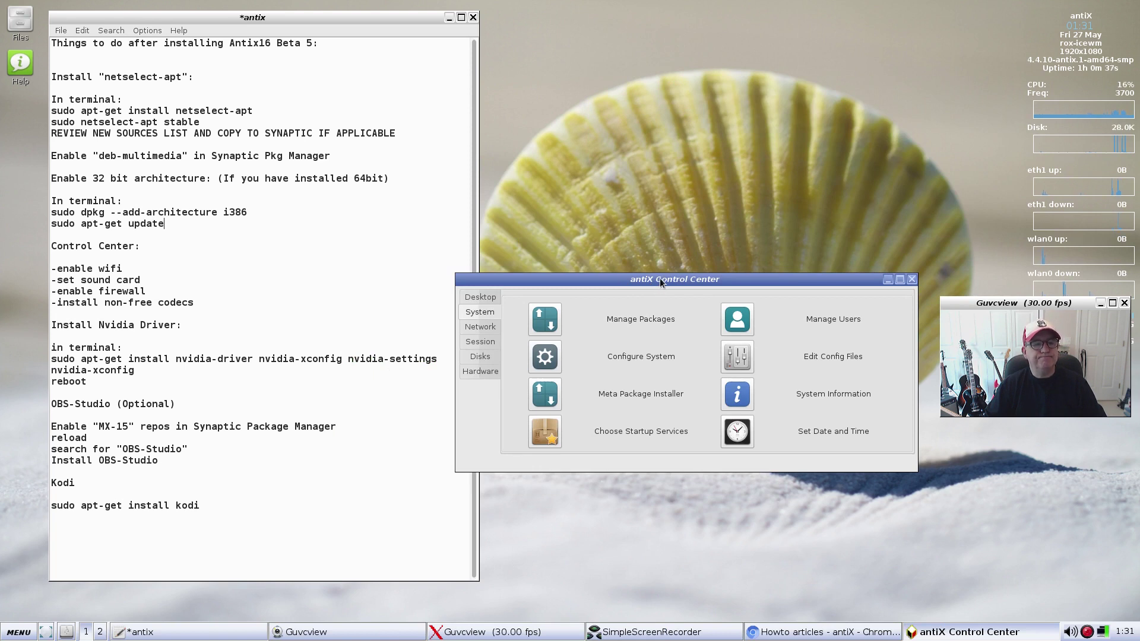
- Close the Control Center and open a new terminal beside the checklist notes
left_click(910, 280)
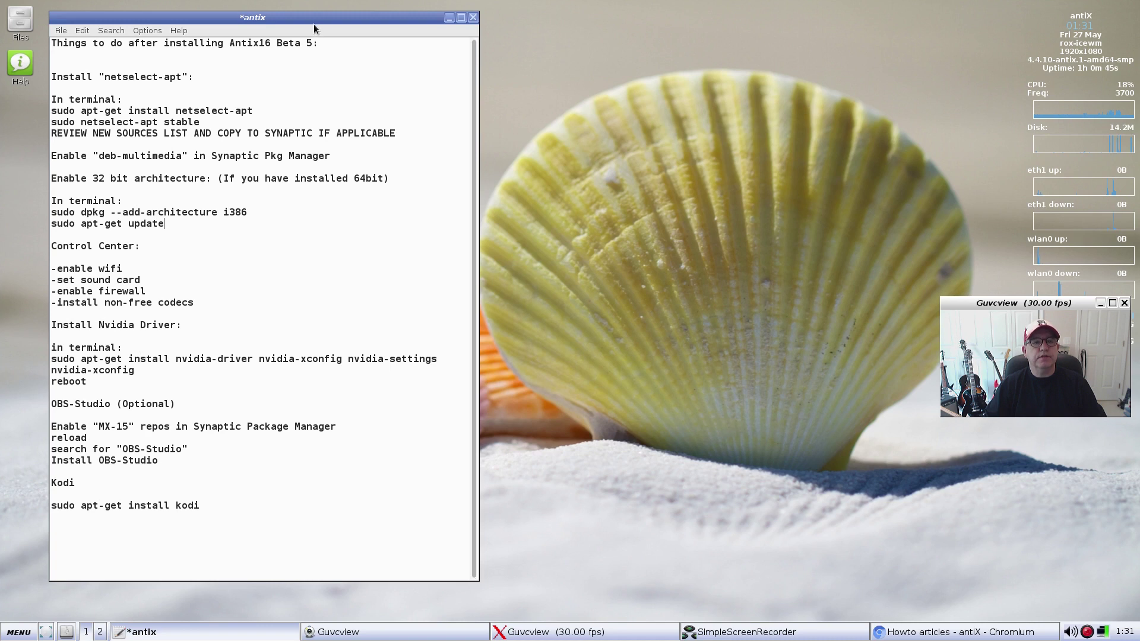
left_click_drag(315, 18, 307, 17)
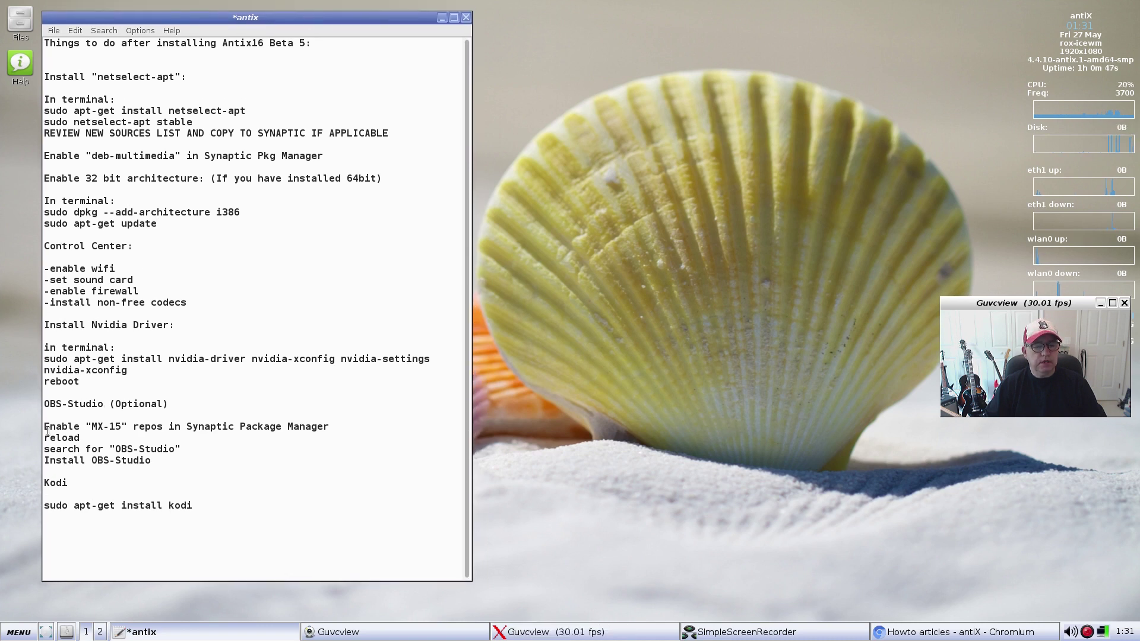
left_click(18, 631)
mouse_move(38, 593)
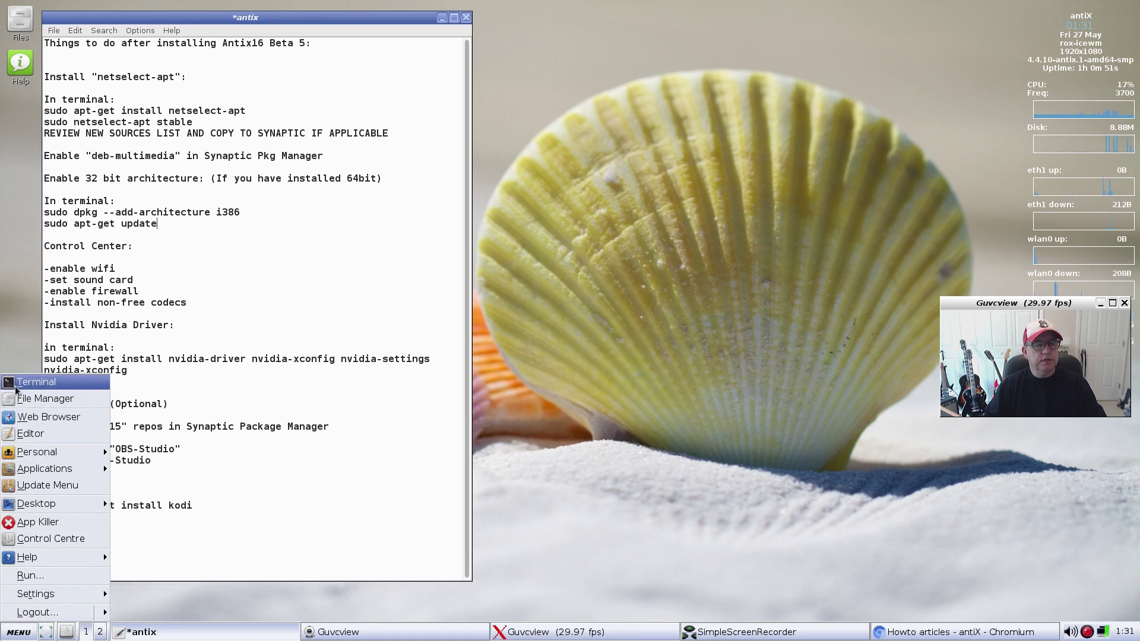
left_click(35, 381)
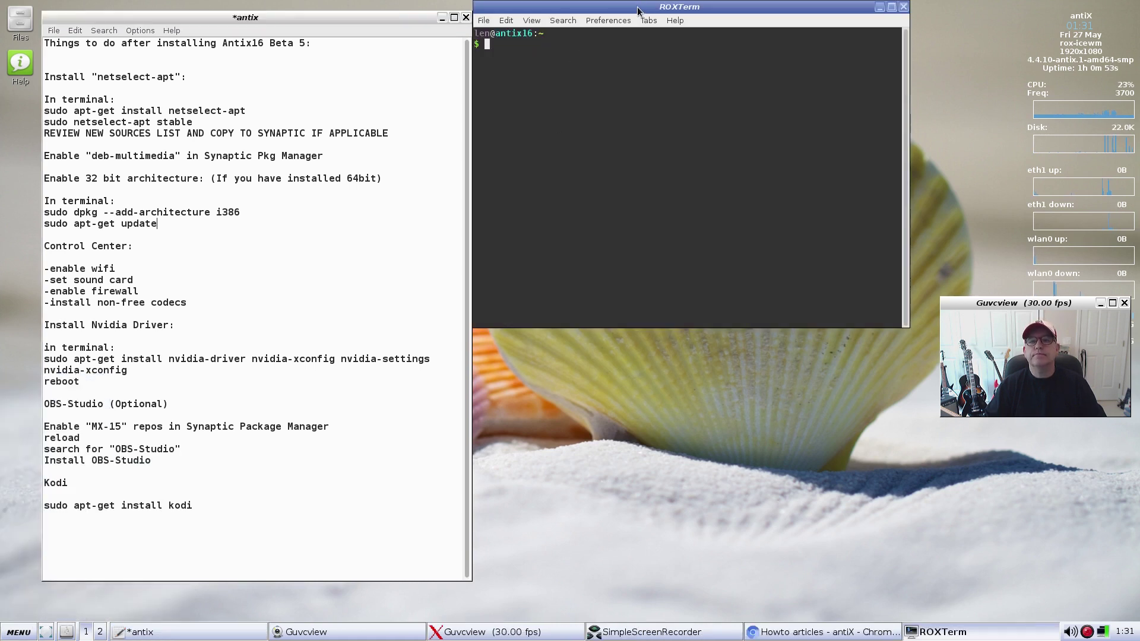
left_click_drag(638, 10, 655, 246)
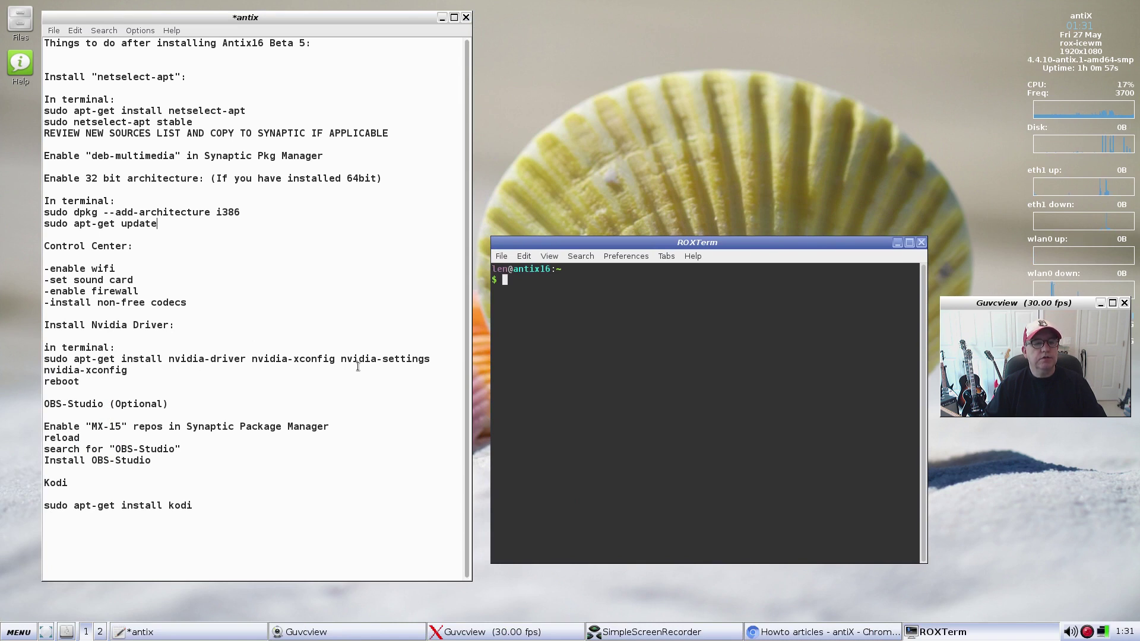
- Copy the nvidia-driver apt-get line from the notes and paste it at the terminal prompt
left_click_drag(432, 360, 35, 362)
right_click(173, 361)
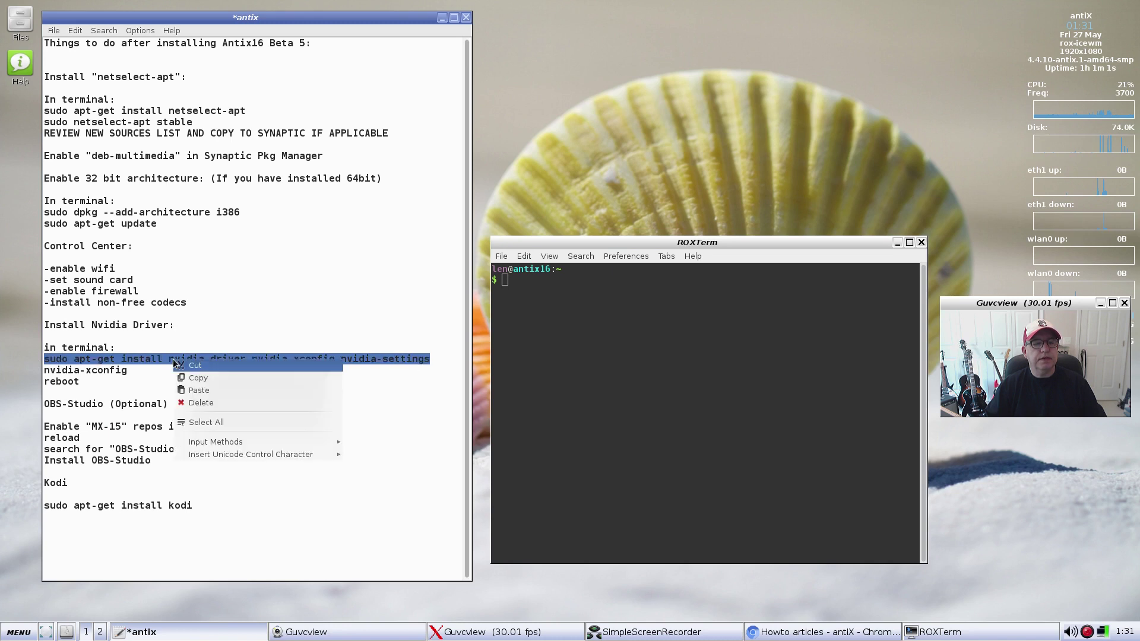
left_click(197, 378)
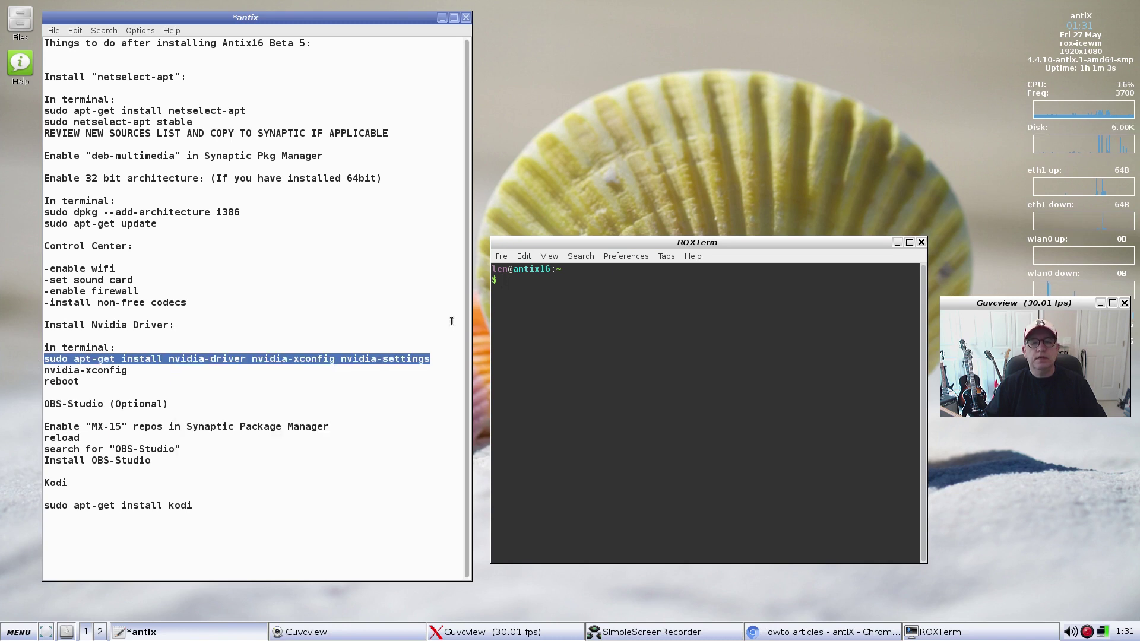
right_click(505, 279)
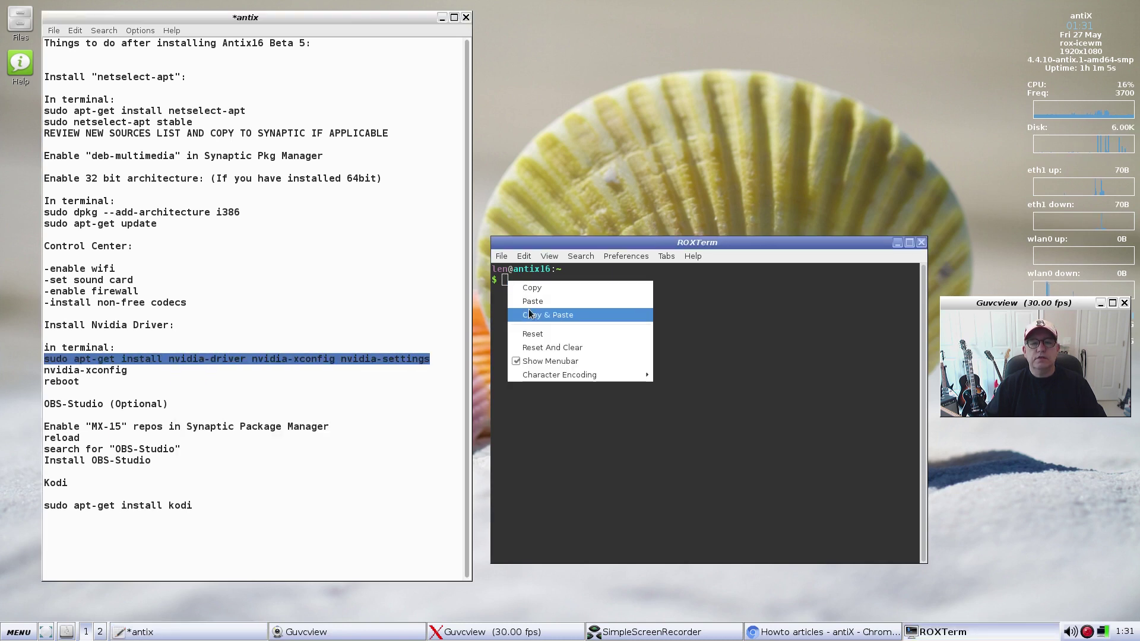
left_click(547, 303)
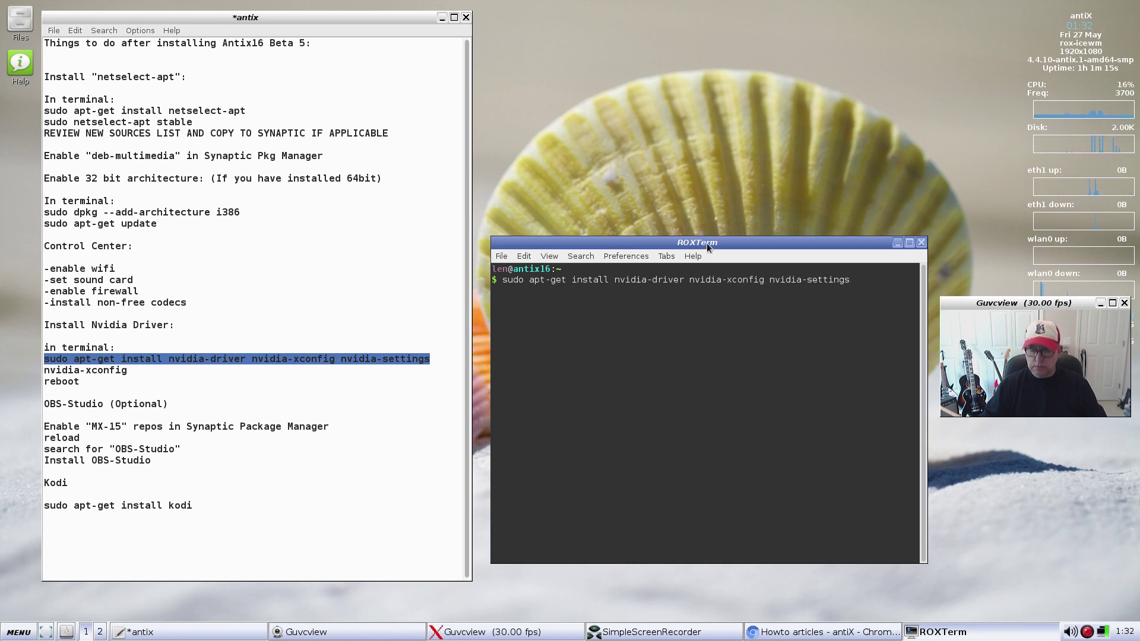
- Run the nvidia-driver install command and accept the Y/n prompt
key("Return")
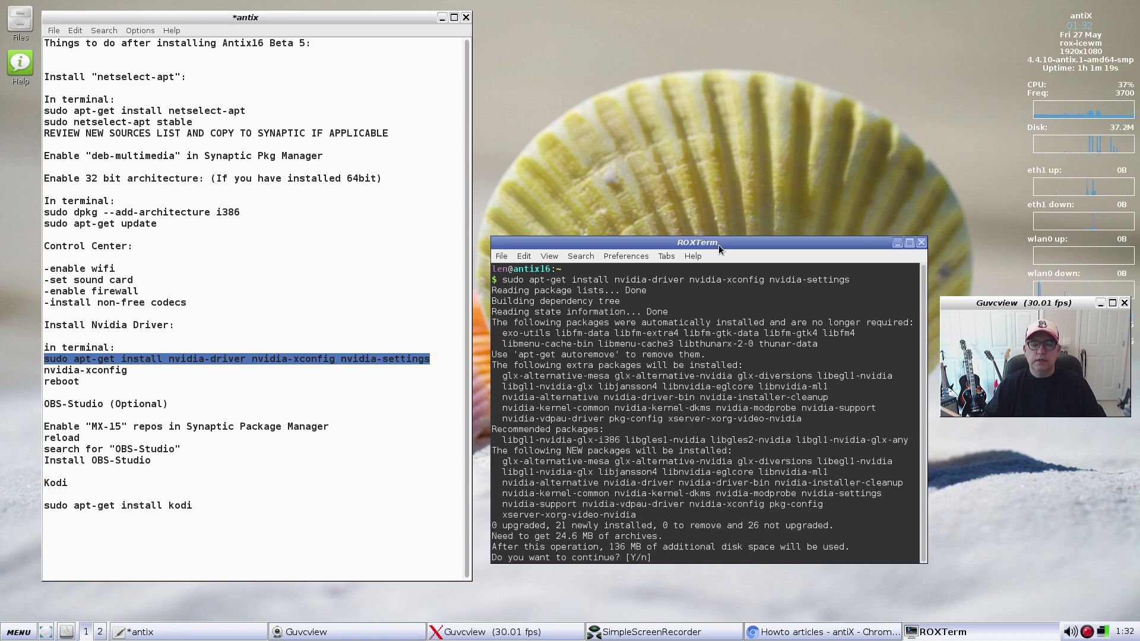
key("Return")
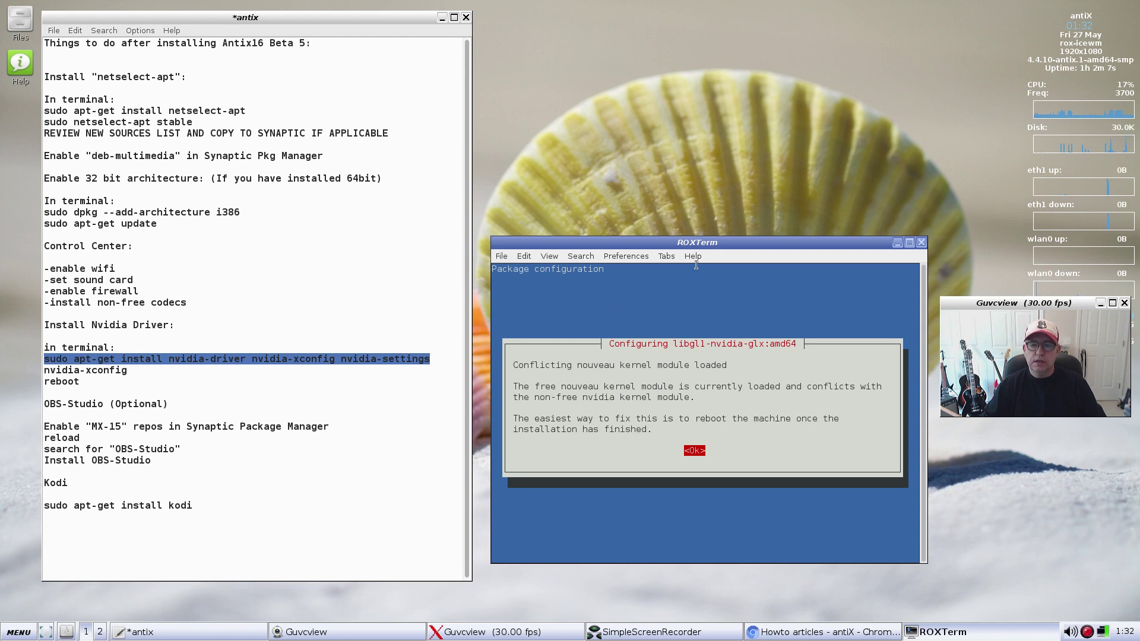
- Acknowledge the nouveau conflict and xserver-xorg-video-nvidia notices to finish the 340.96 driver install
left_click_drag(720, 242, 723, 243)
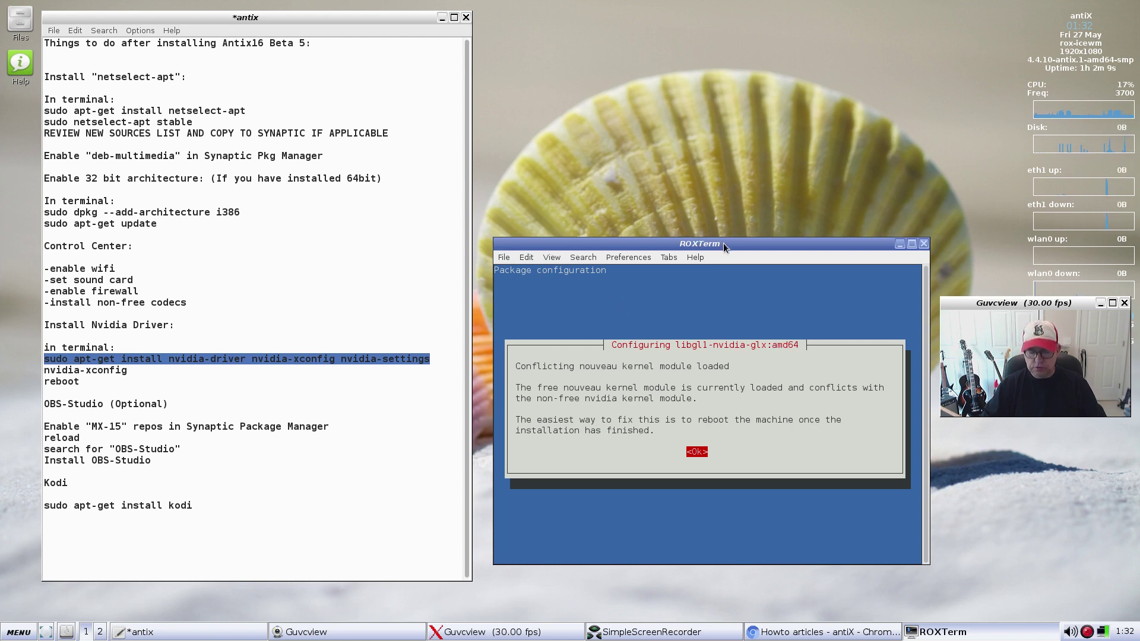
key("Return")
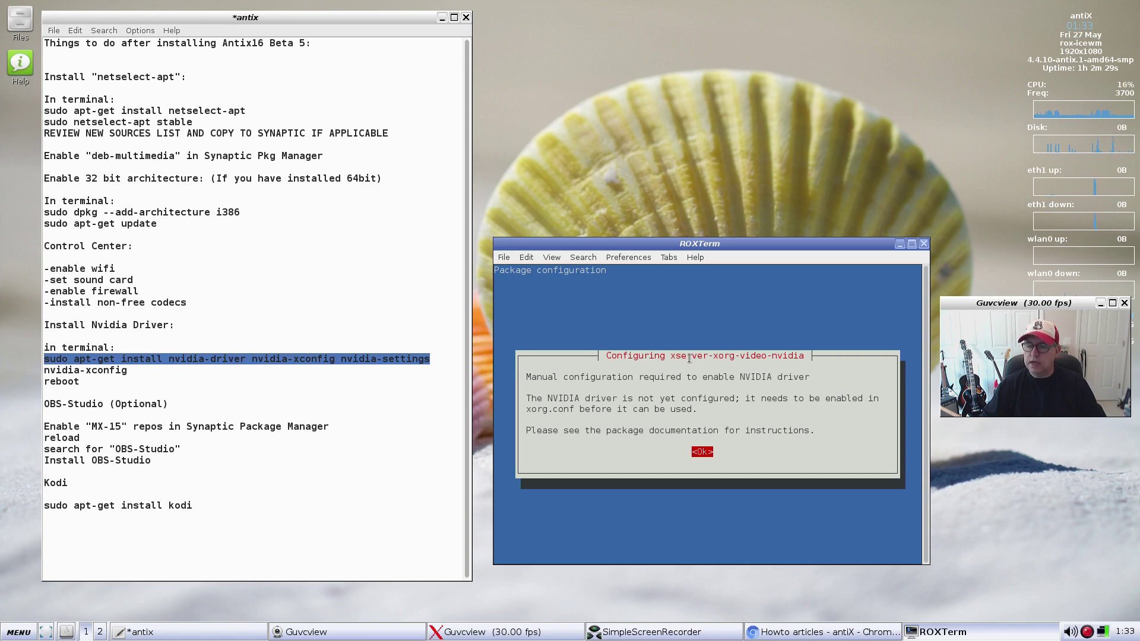
key("Return")
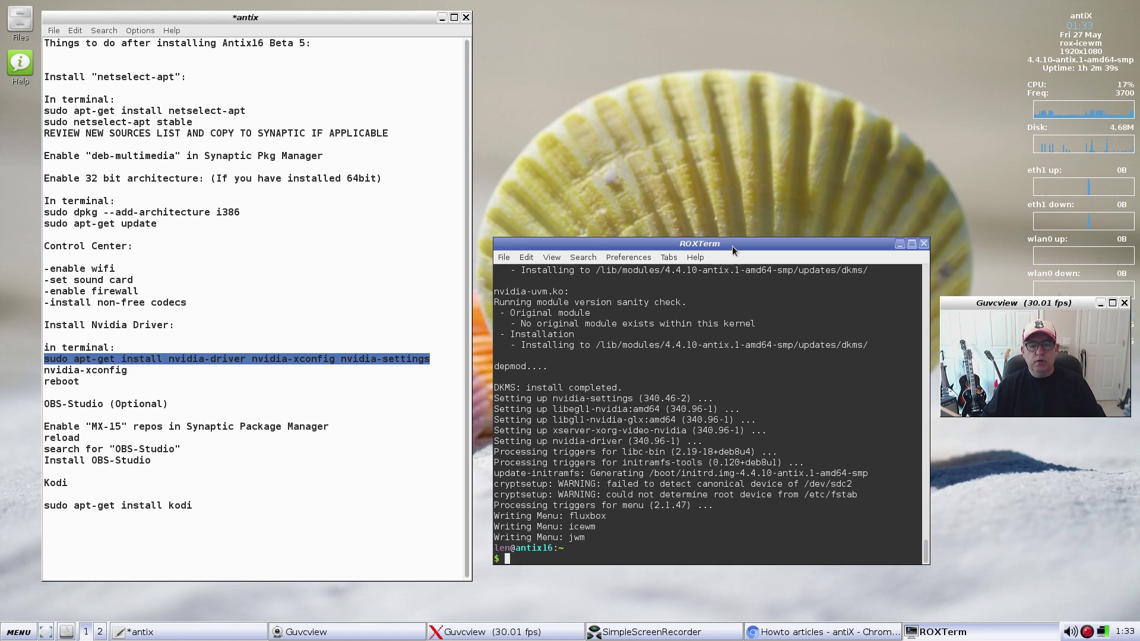
- Type sudo nvidia-xconfig at the terminal prompt
left_click(127, 371)
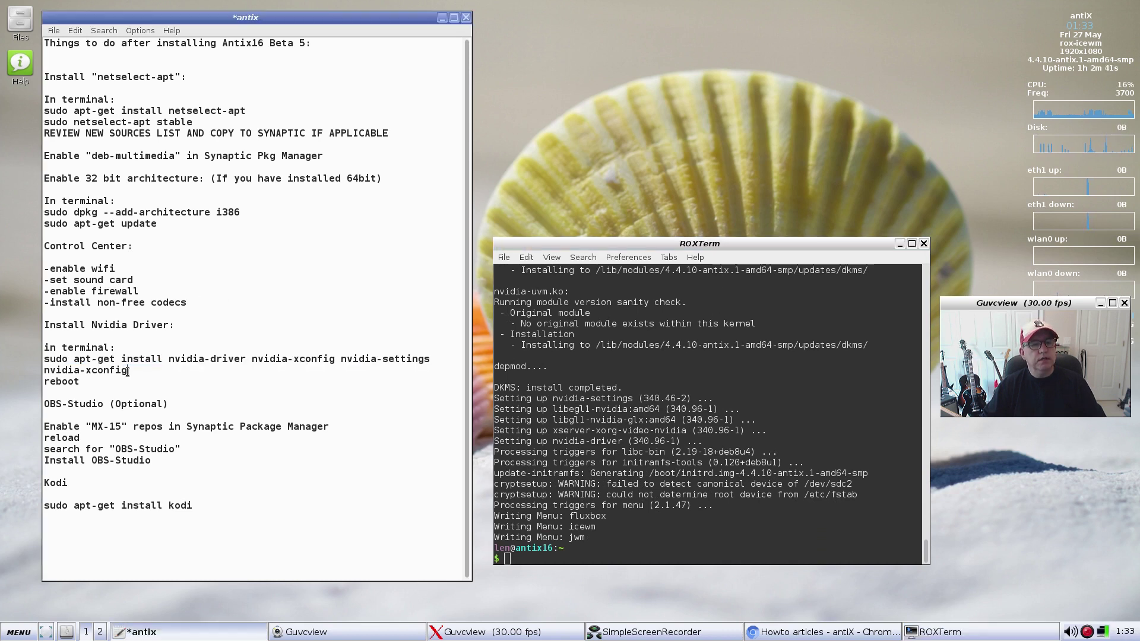
left_click(683, 247)
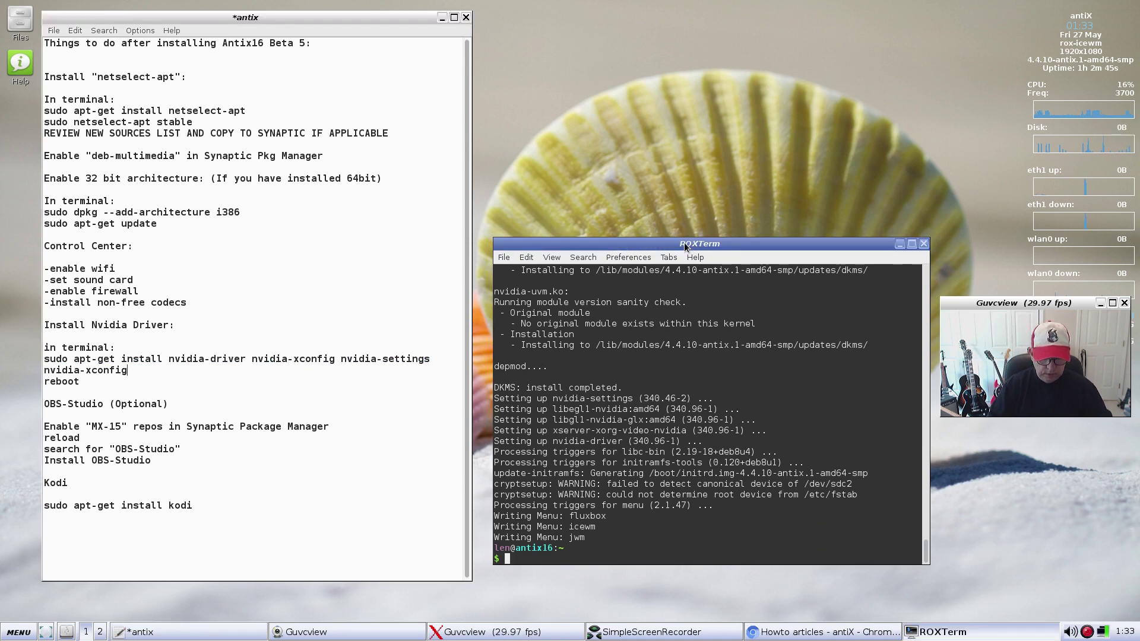
type("sudo nvid")
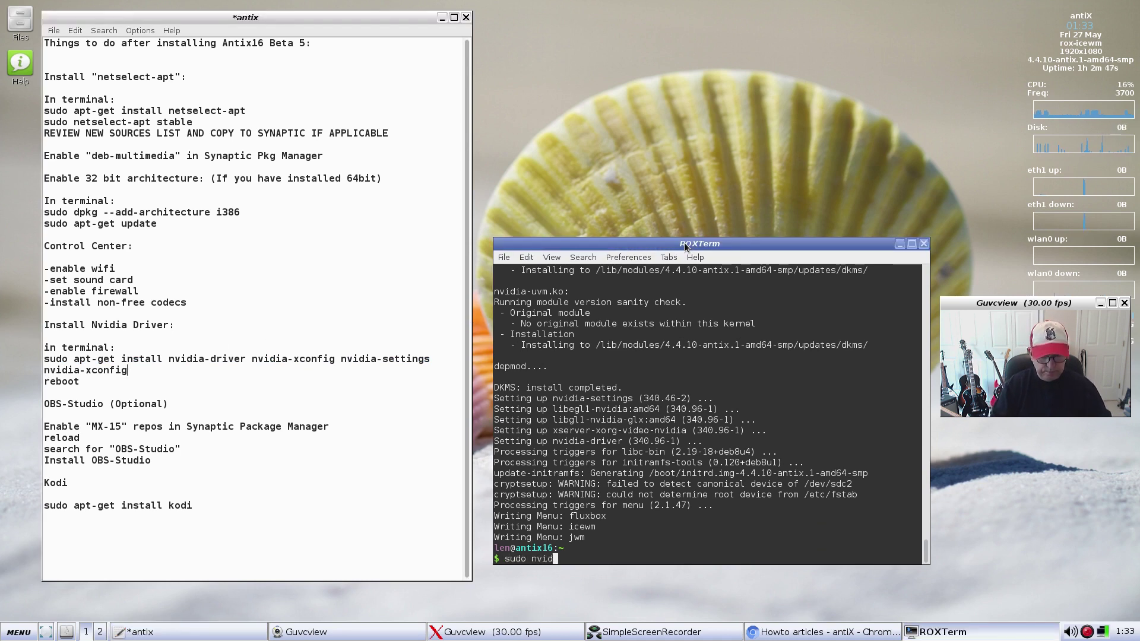
type("ia")
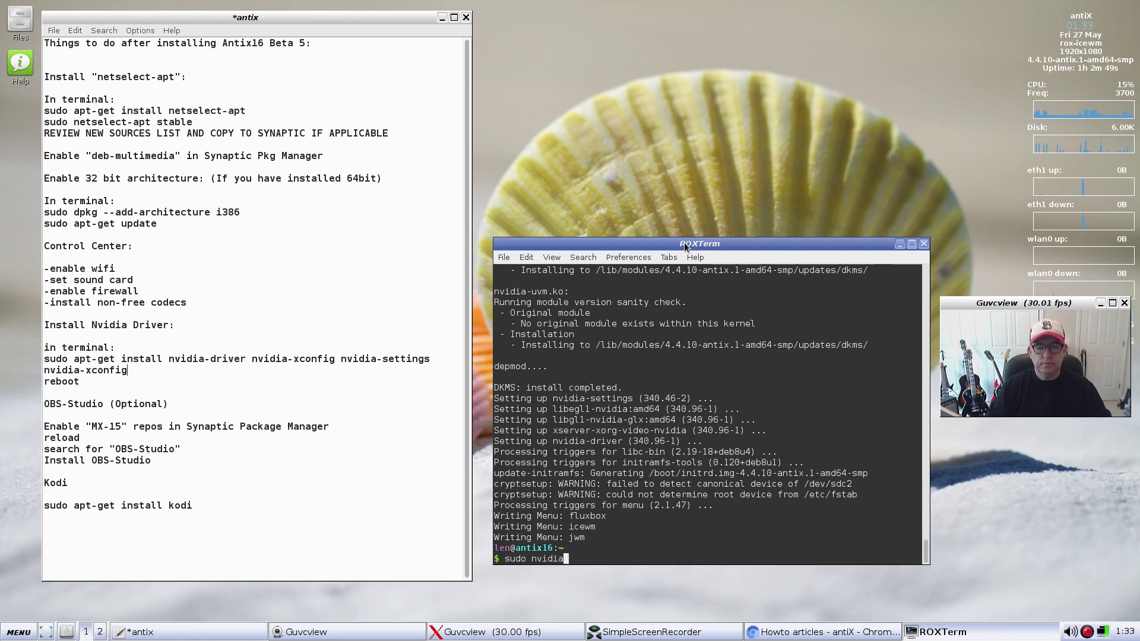
type("-xc")
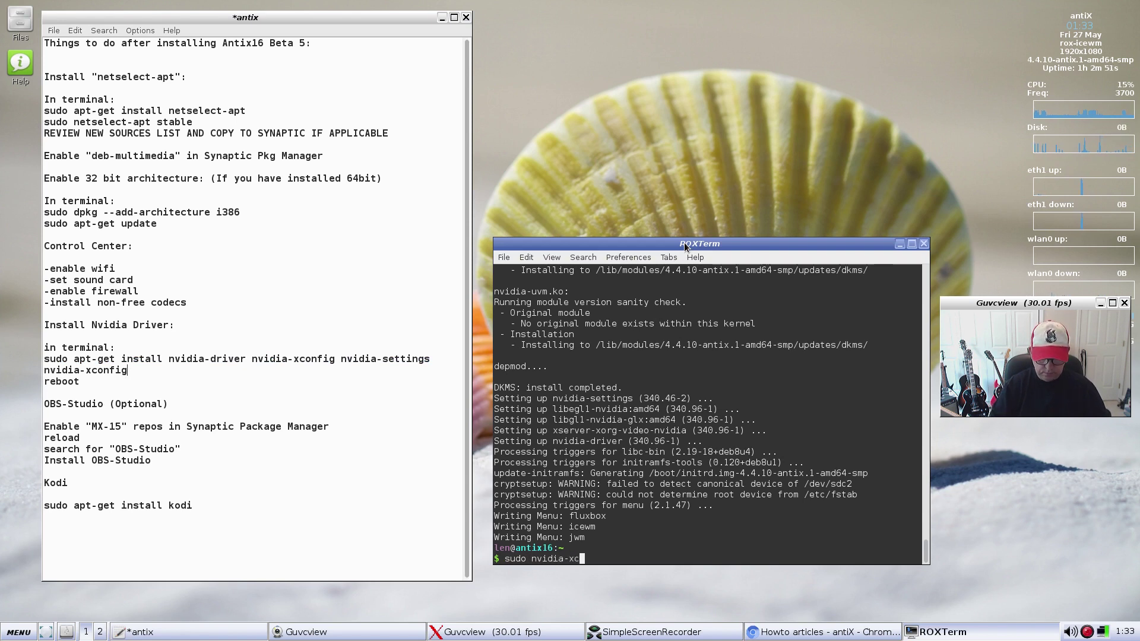
type("onfig")
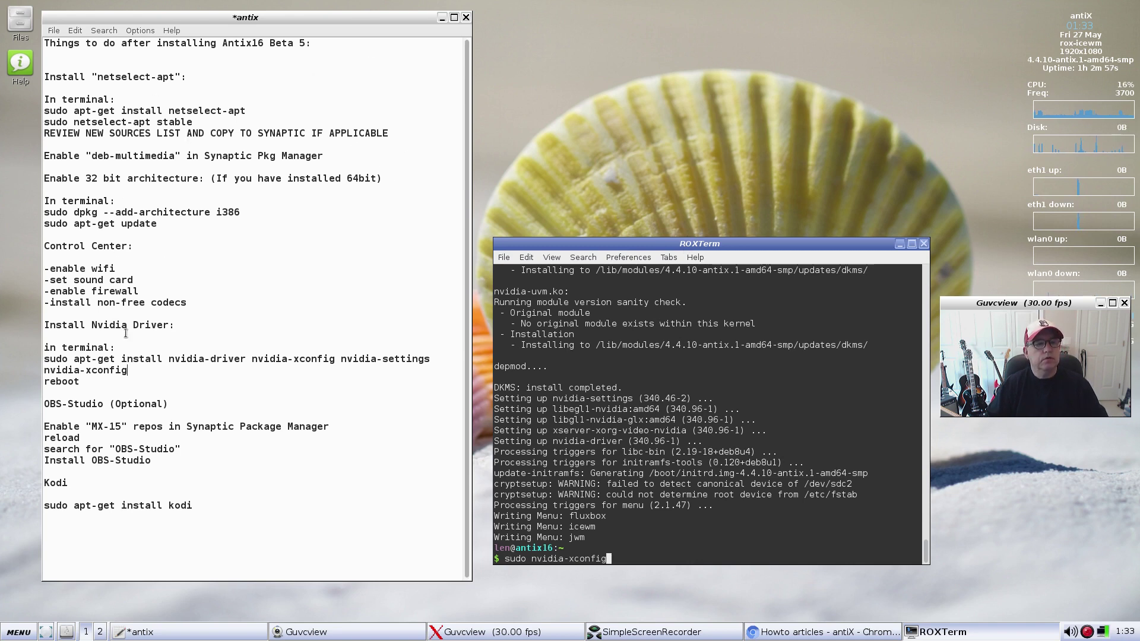
- Prefix 'sudo' to the checklist's nvidia-xconfig line, save it, then run the command
left_click(43, 372)
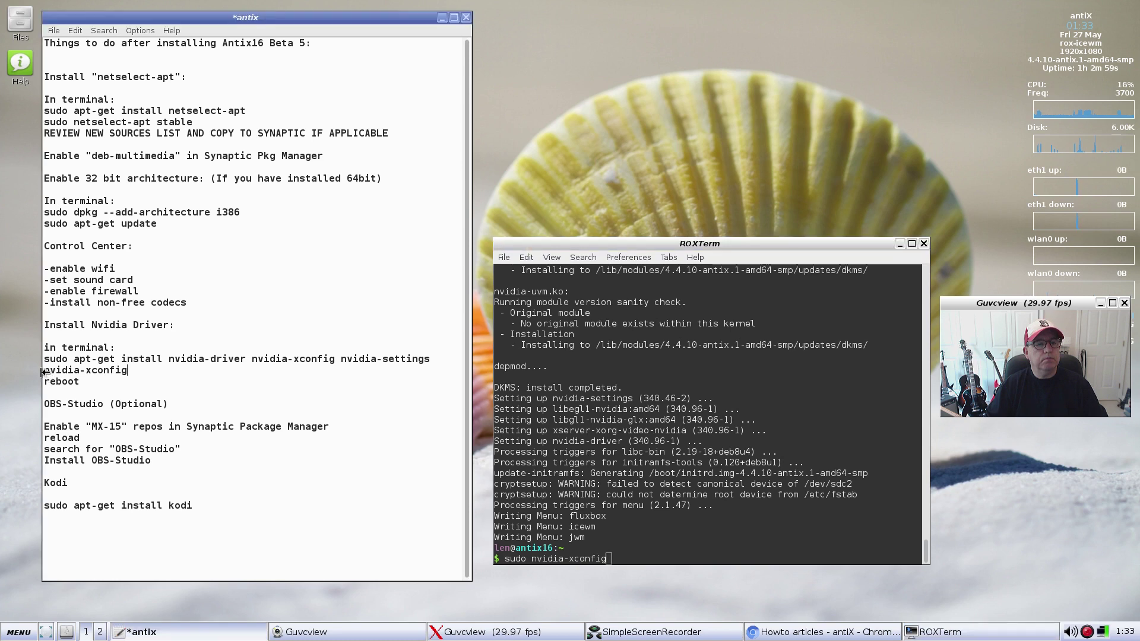
left_click(43, 372)
type("sudo")
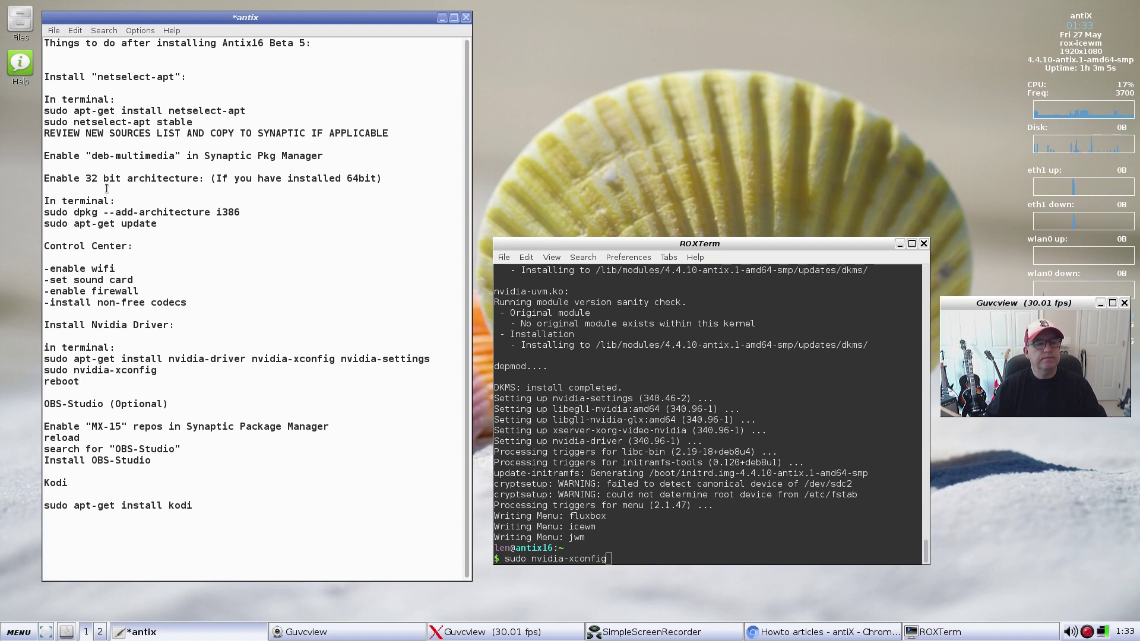
left_click(53, 33)
left_click(67, 68)
left_click(820, 244)
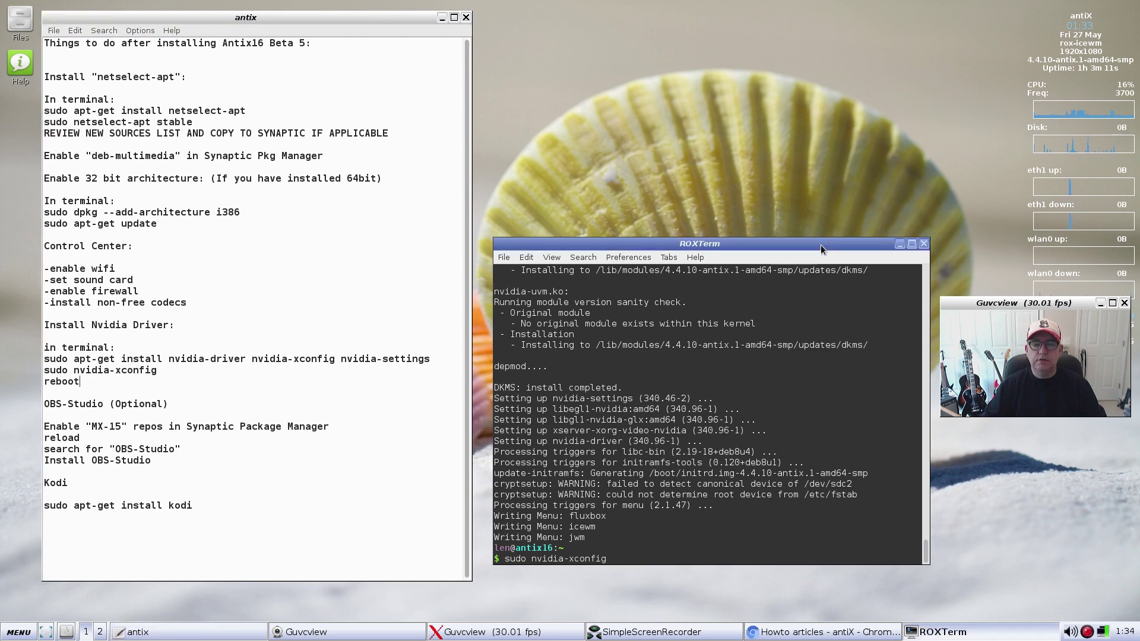
key("Return")
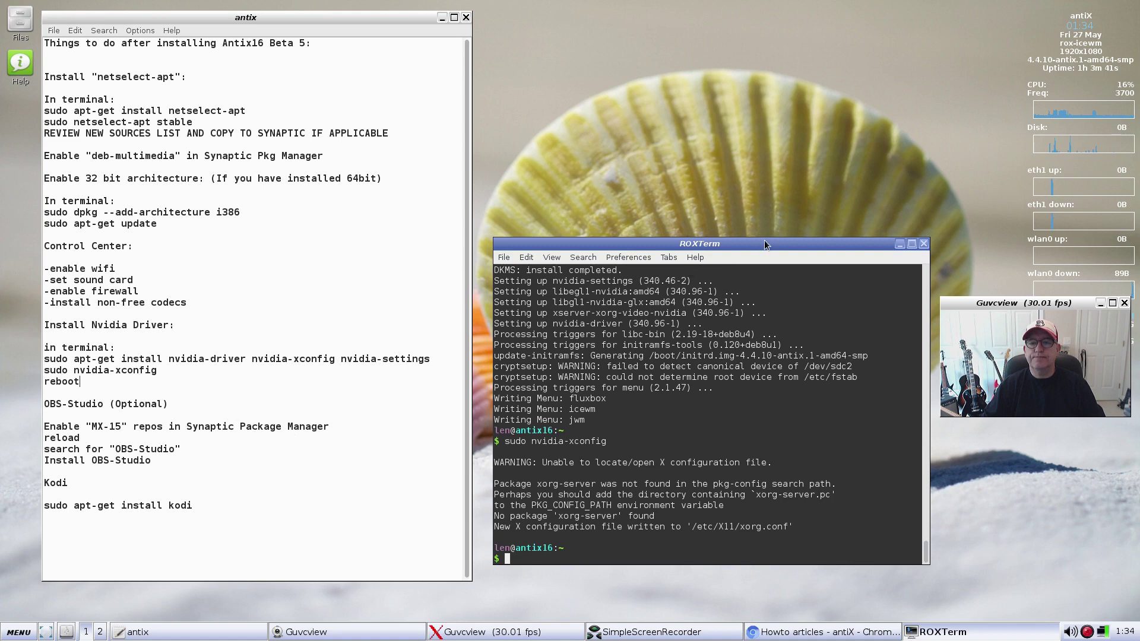
- Run sudo apt-get install obs-studio, which fails with 'Unable to locate package'
left_click_drag(765, 244, 762, 247)
type("sudo ap")
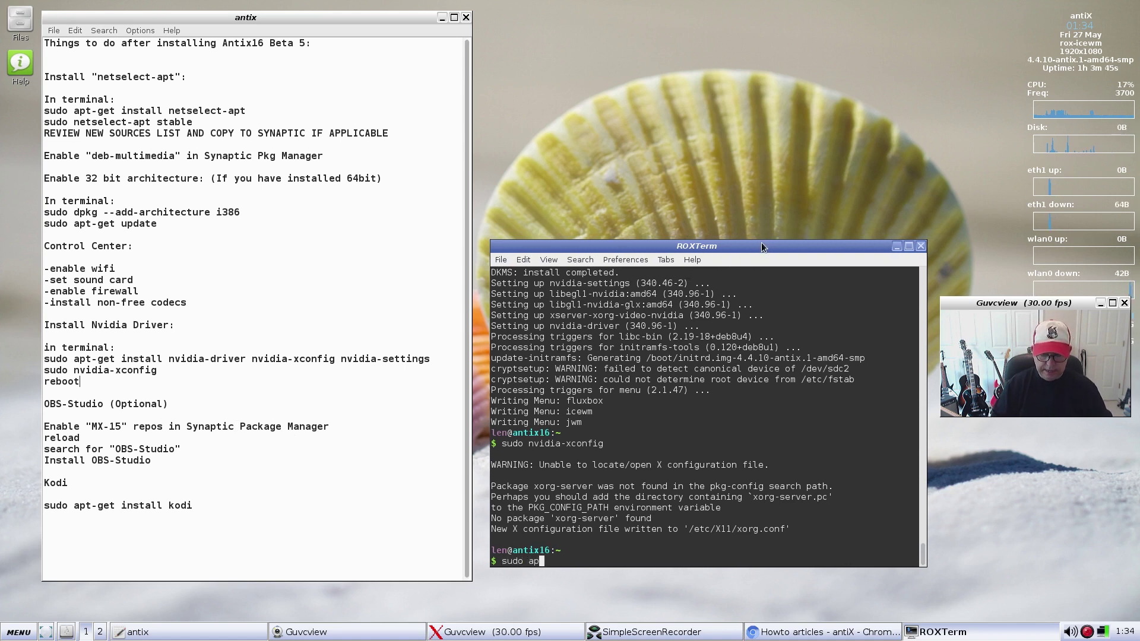
type("t-get i")
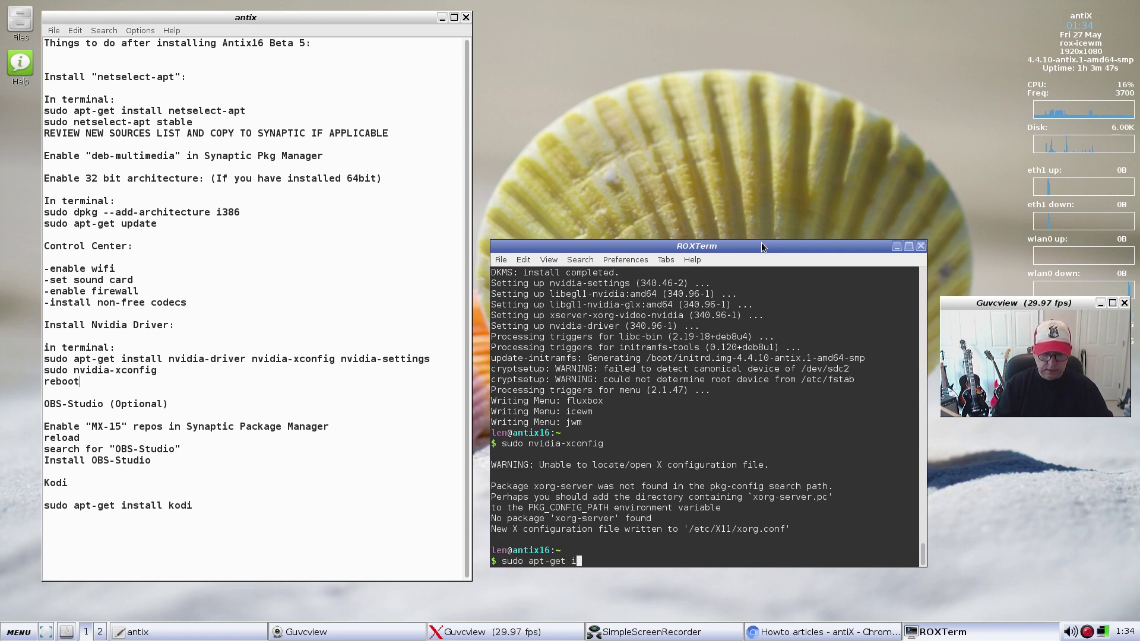
type("nstall obs-studio")
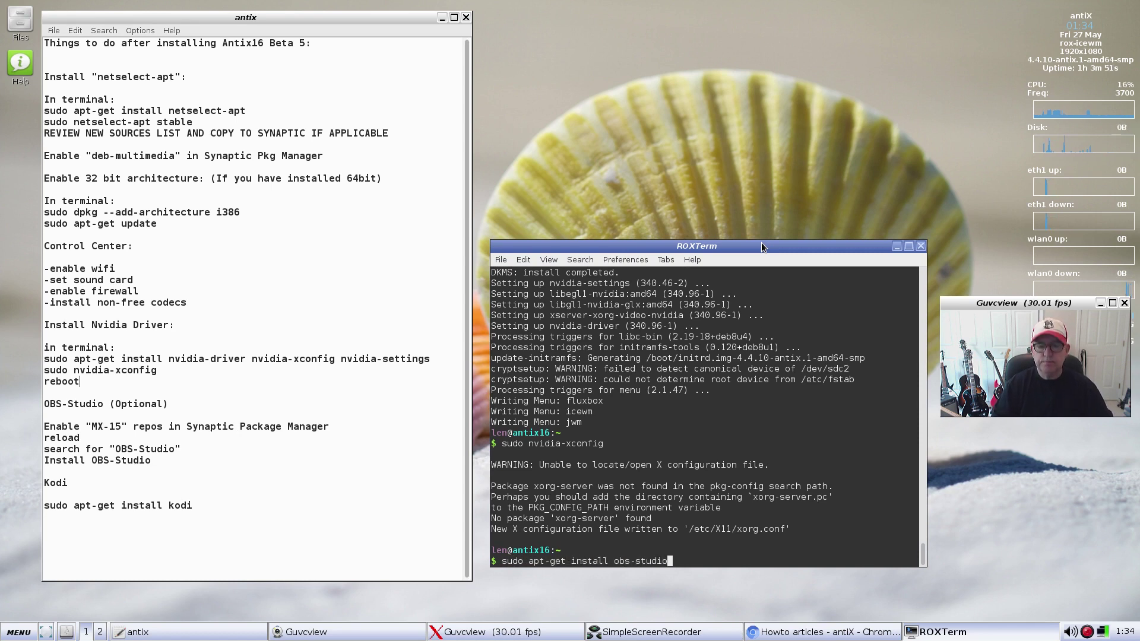
key("Return")
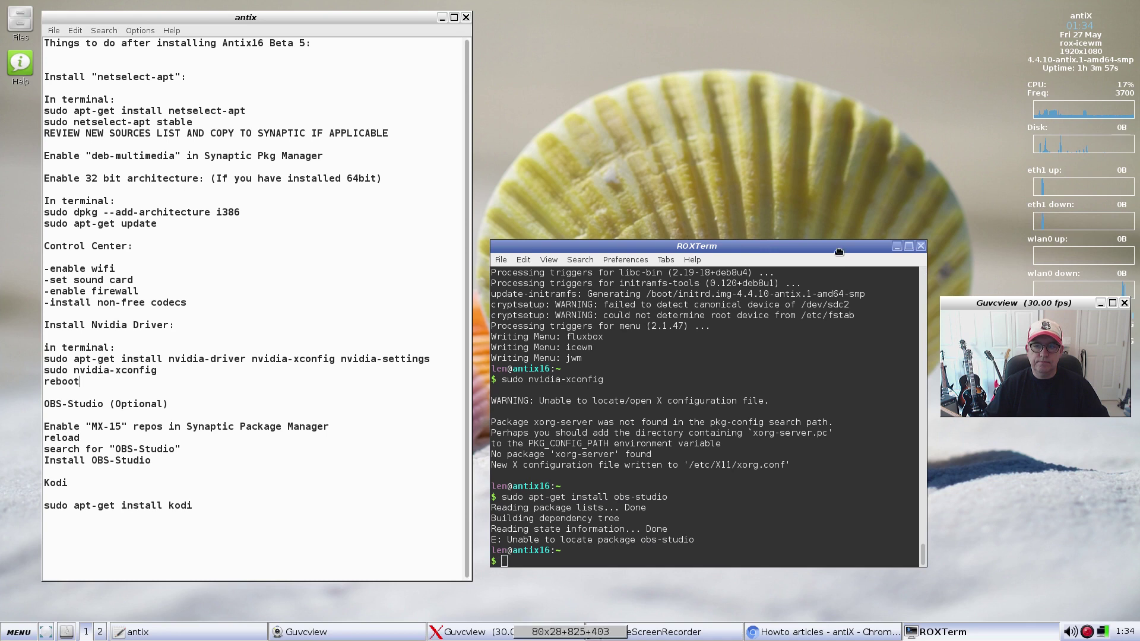
left_click_drag(838, 252, 838, 177)
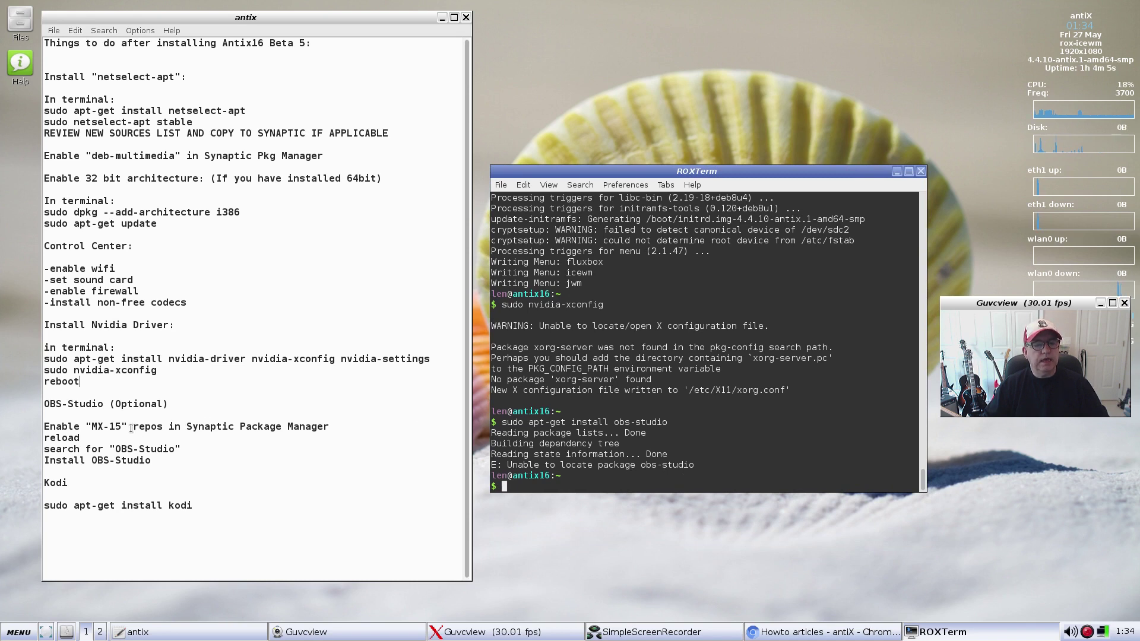
- Launch Synaptic and open its Repositories list, enlarging the window to show all sources
left_click(18, 632)
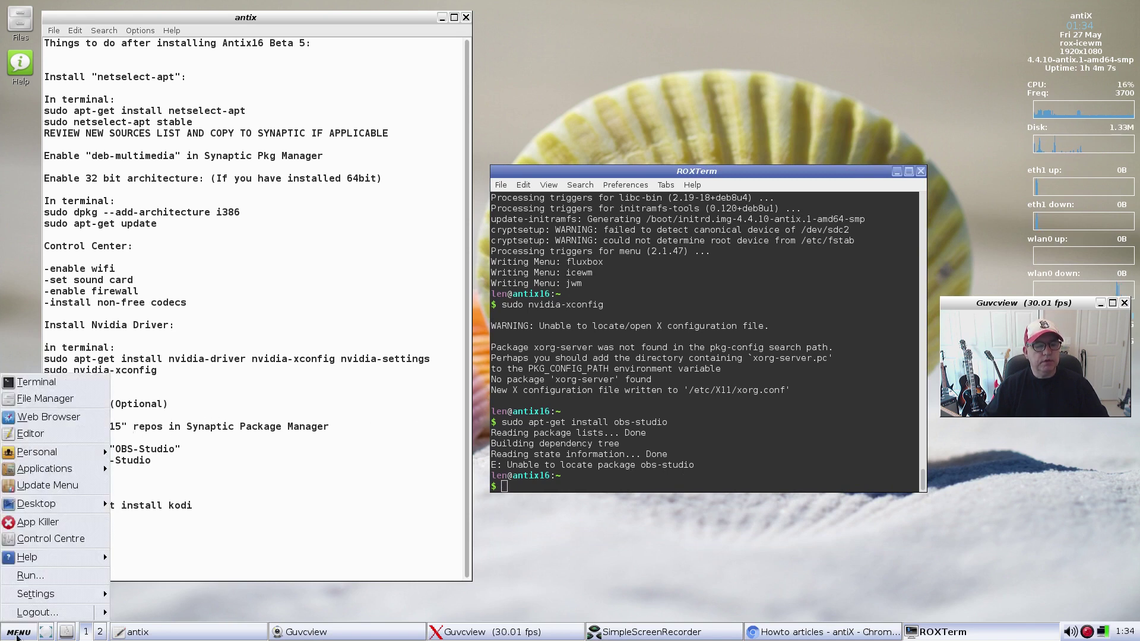
mouse_move(44, 468)
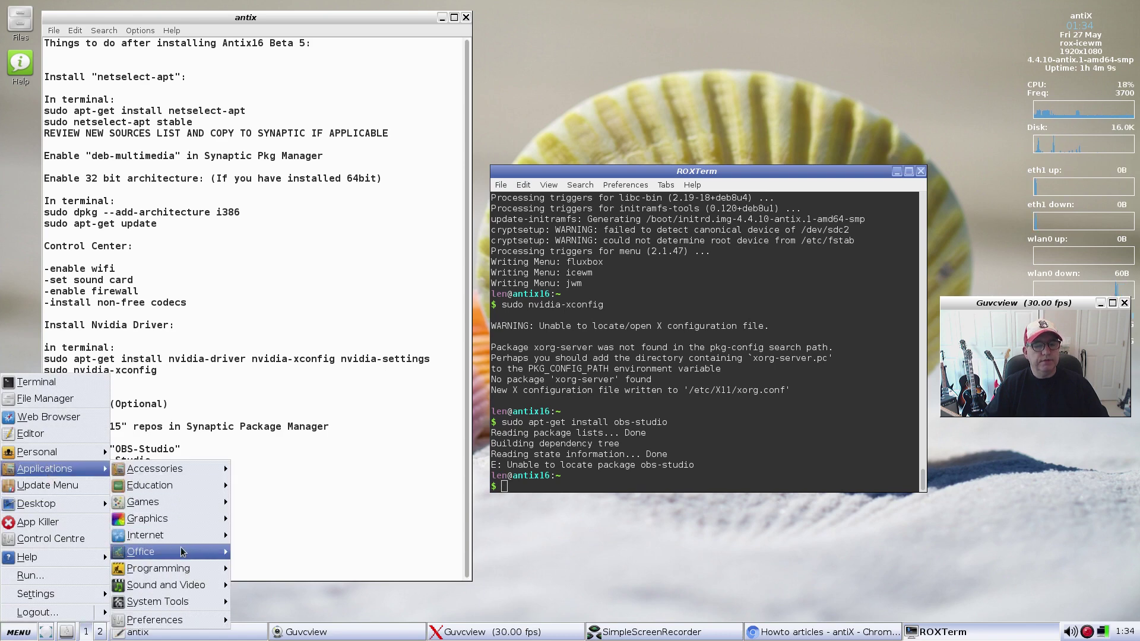
mouse_move(196, 585)
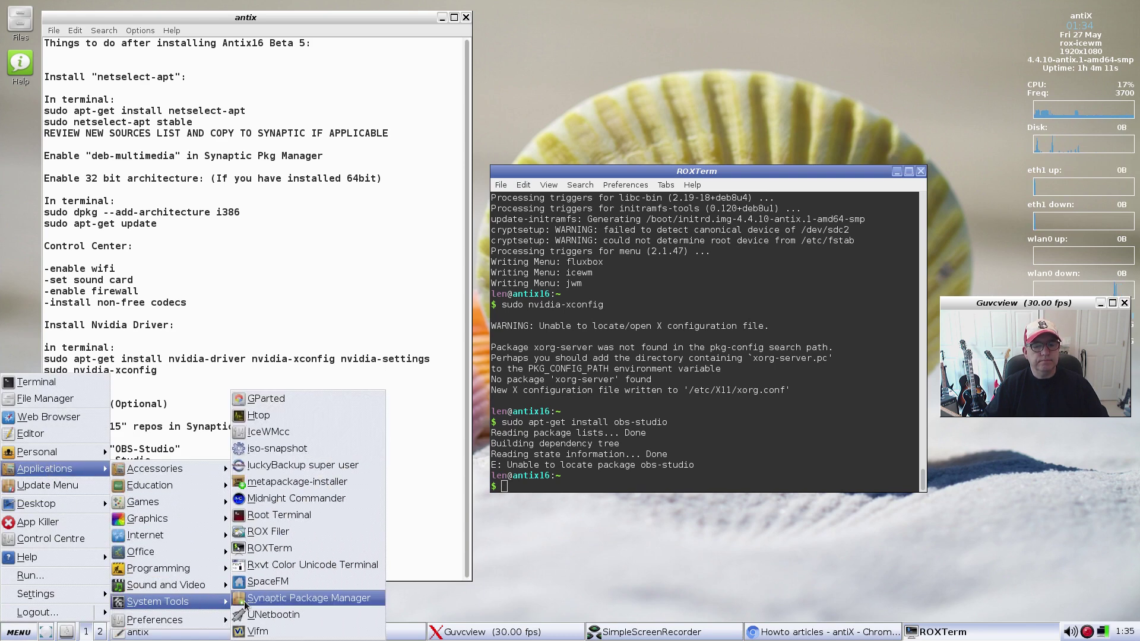
left_click(279, 600)
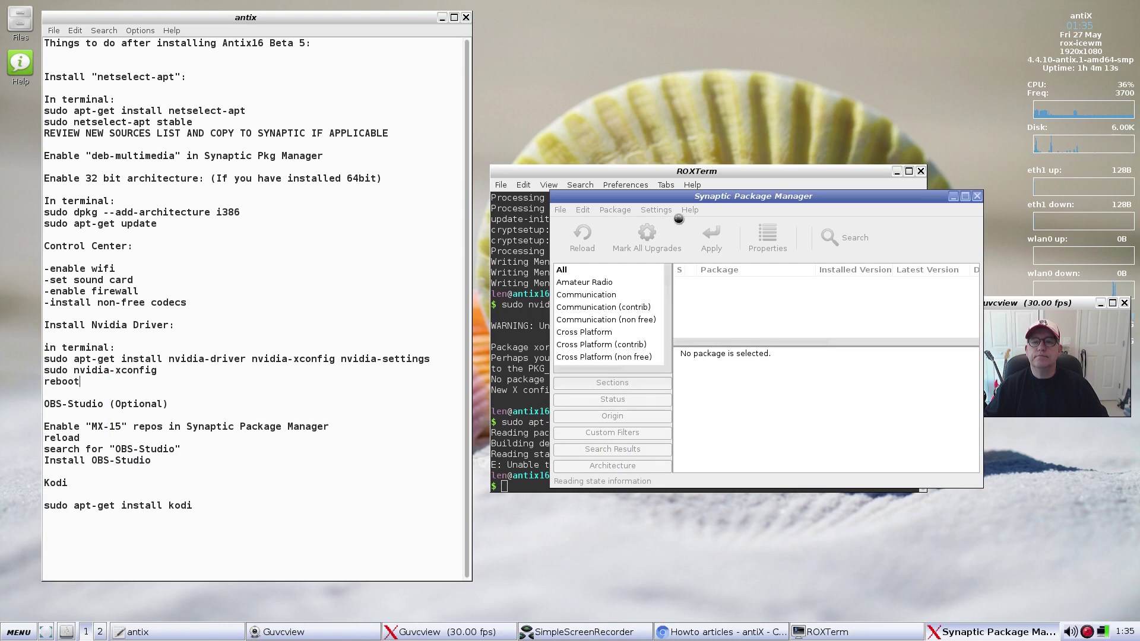
left_click(664, 213)
left_click(664, 237)
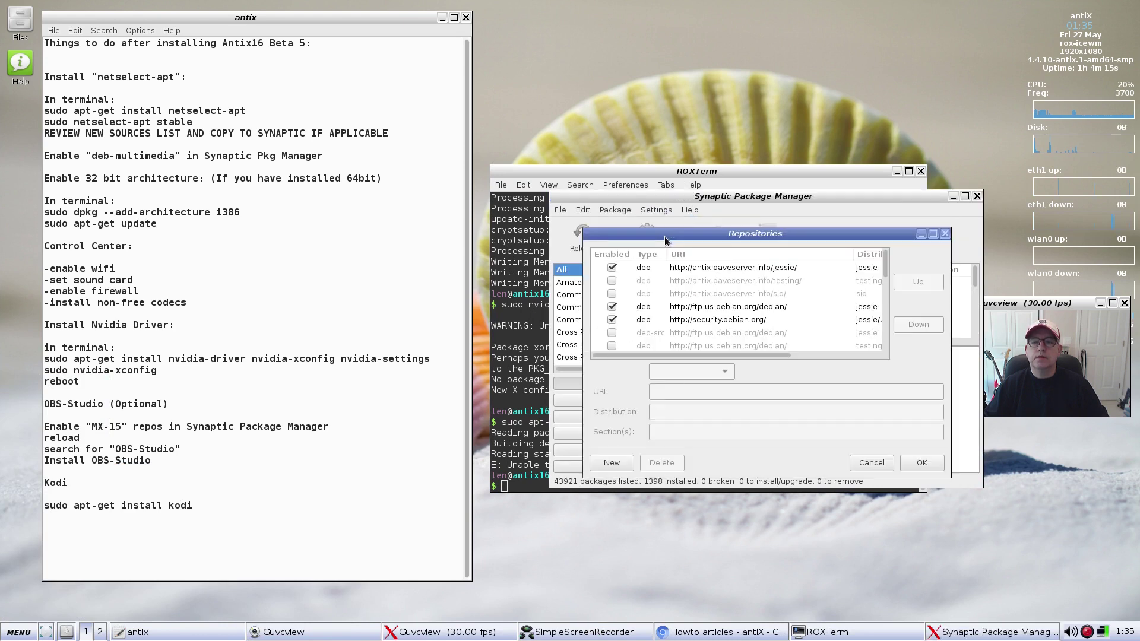
left_click_drag(637, 235, 654, 347)
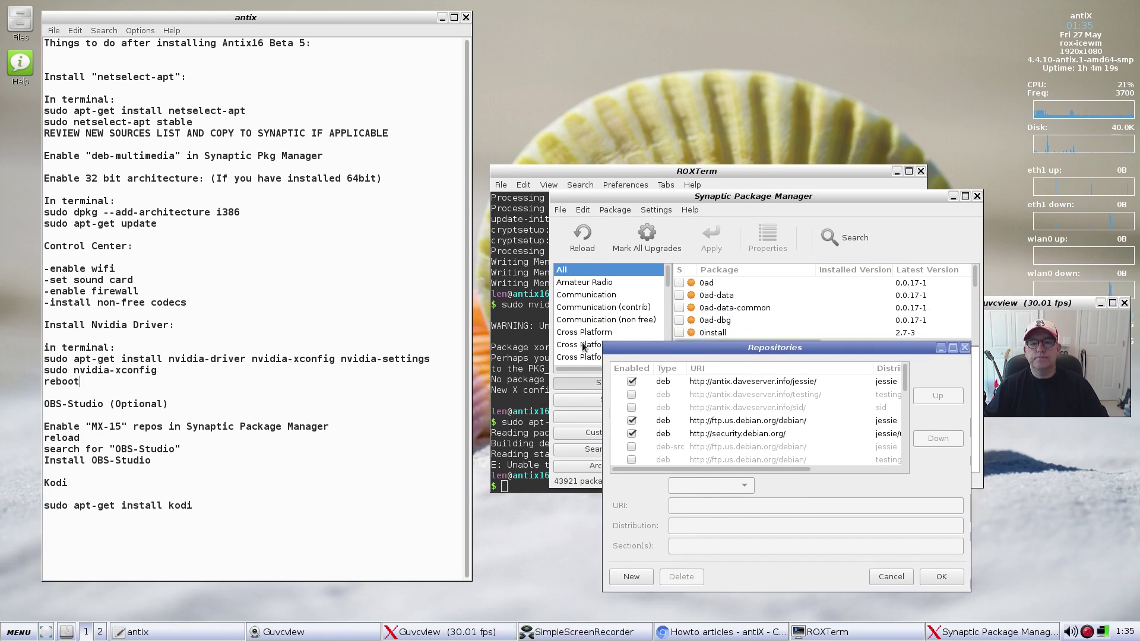
left_click(604, 346)
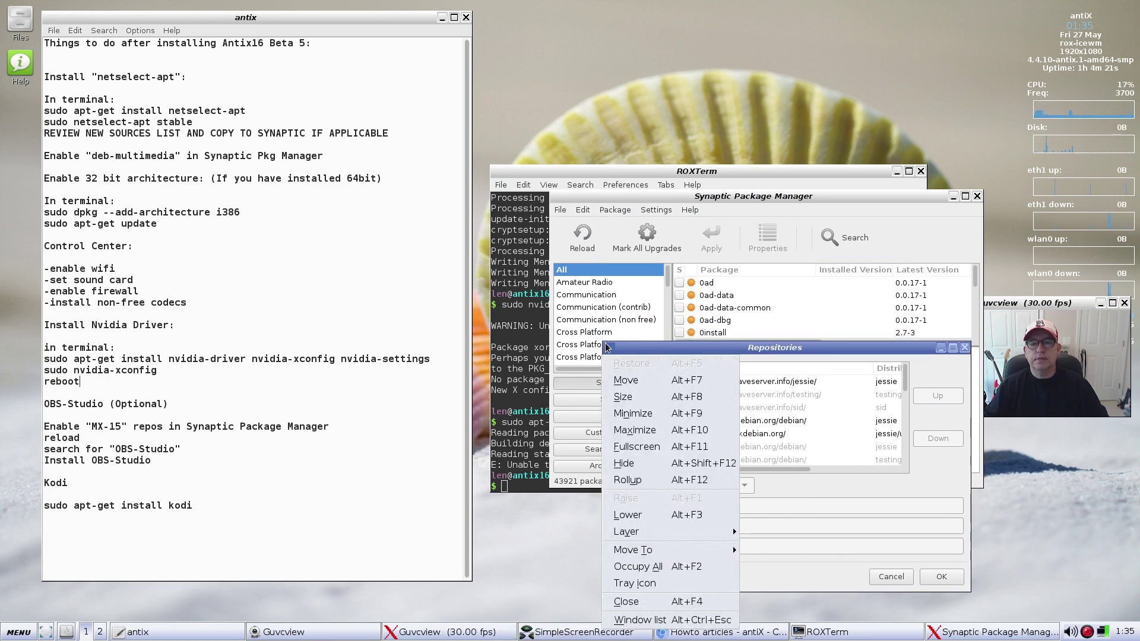
left_click(605, 347)
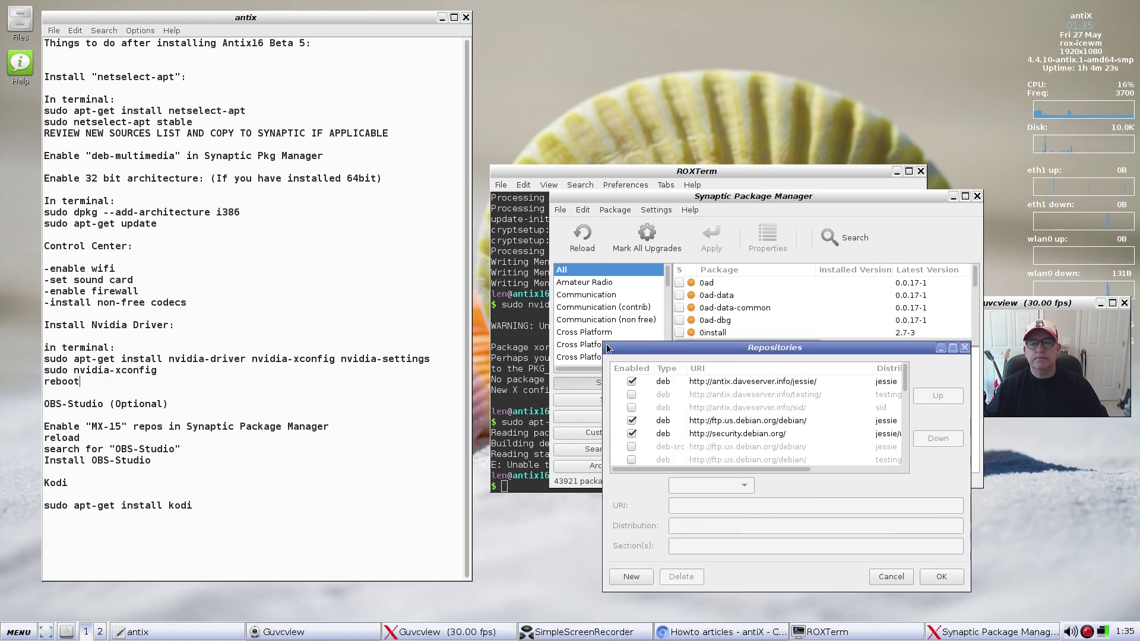
left_click_drag(606, 346, 478, 94)
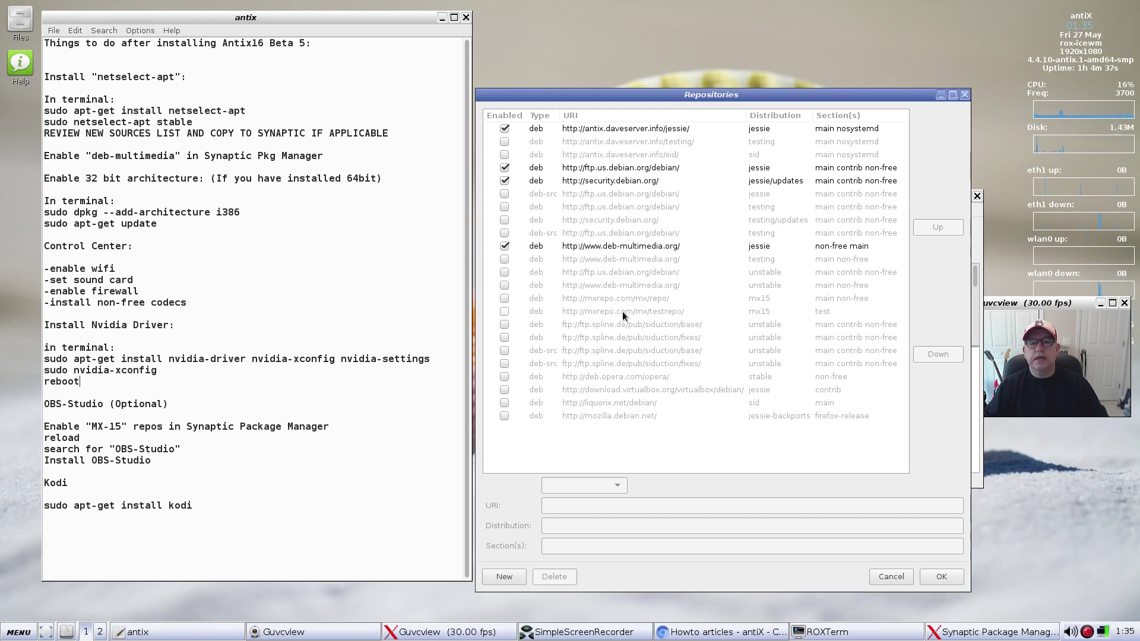
- Enable the MX-15 mx/repo and testrepo sources and confirm, skipping the reload
left_click(504, 300)
left_click(504, 312)
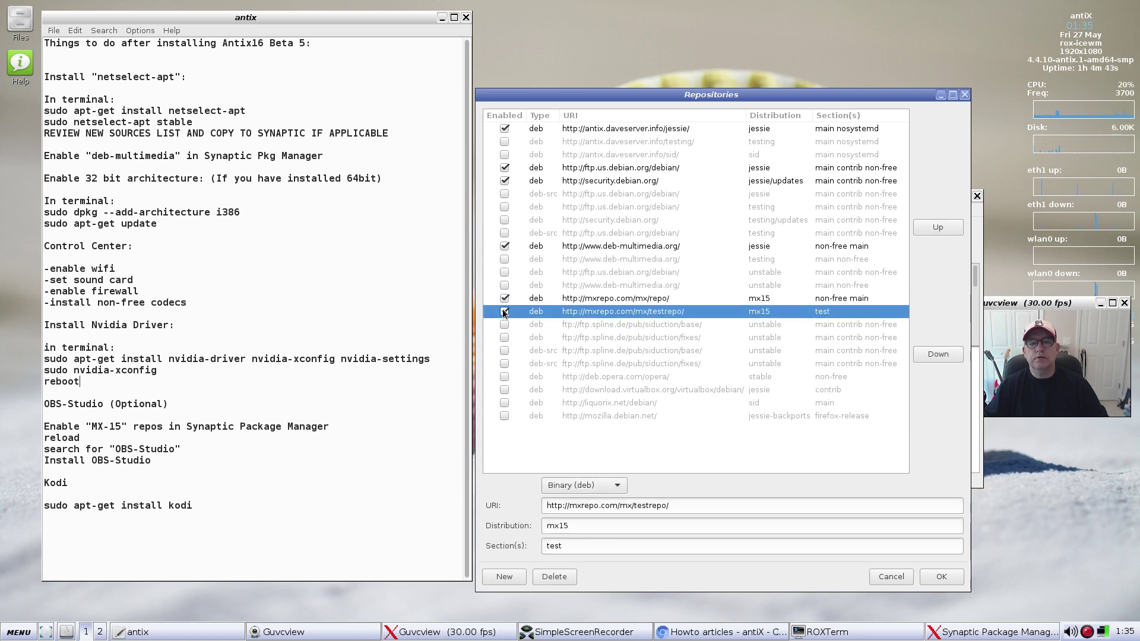
left_click(944, 577)
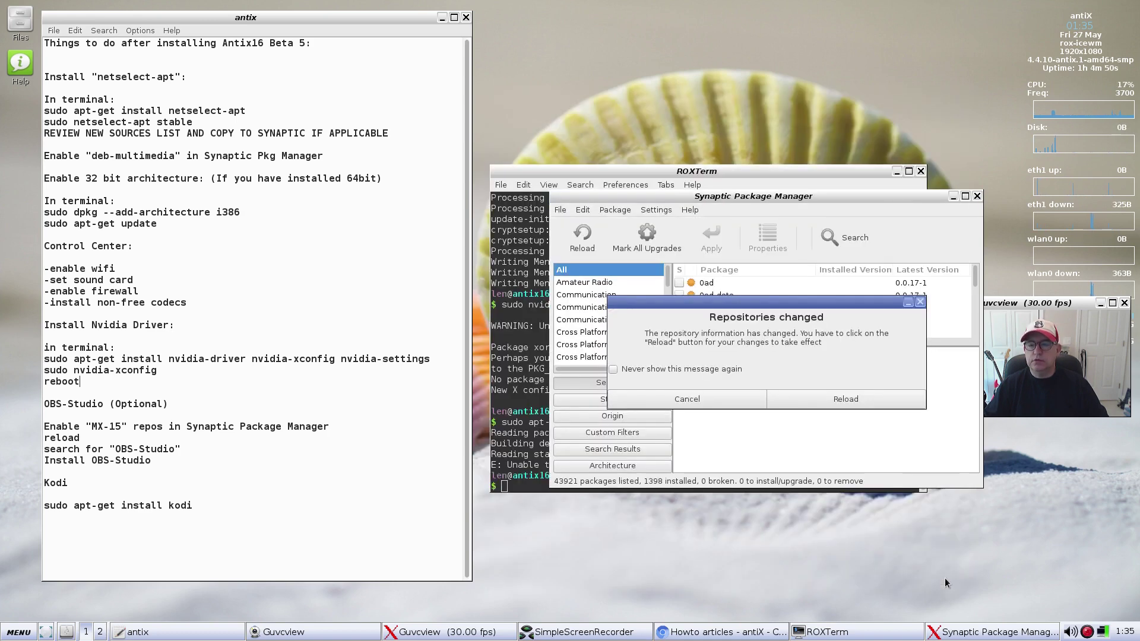
left_click(693, 400)
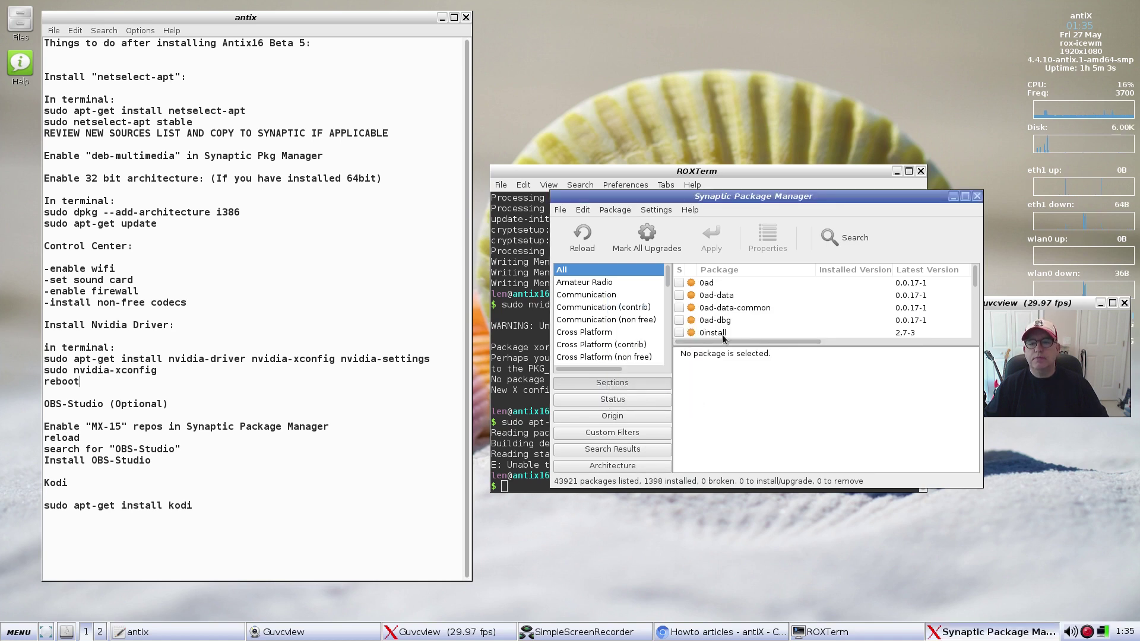
- Disable the mx/repo and MX-15 testrepo sources again and reload the package information
left_click(657, 209)
left_click(658, 237)
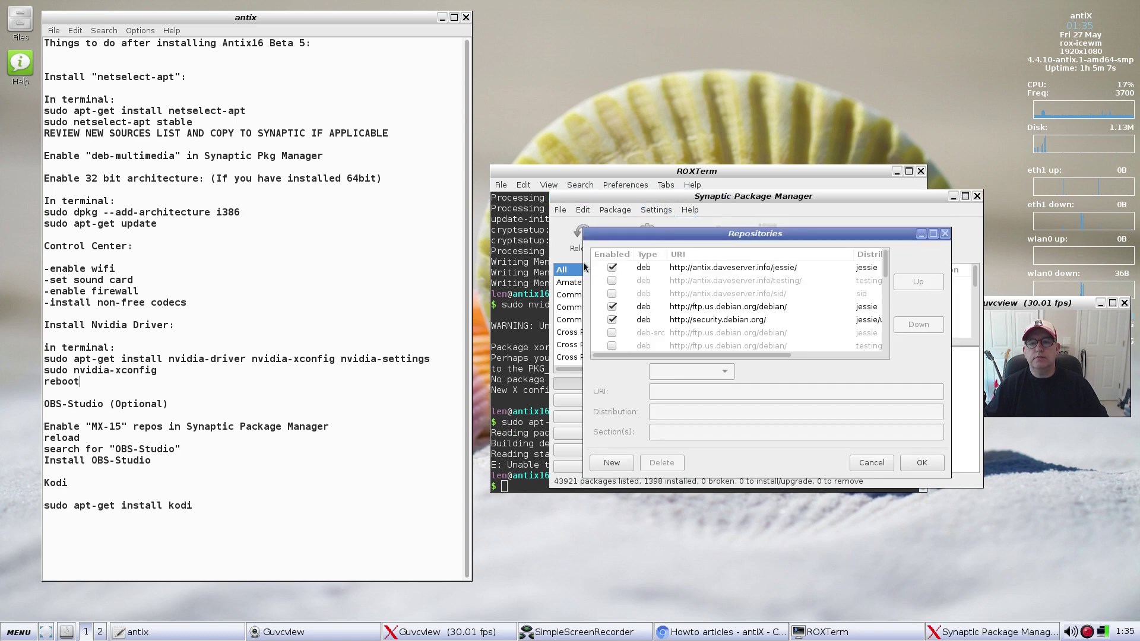
scroll(689, 327, "down", 2)
scroll(688, 326, "down", 3)
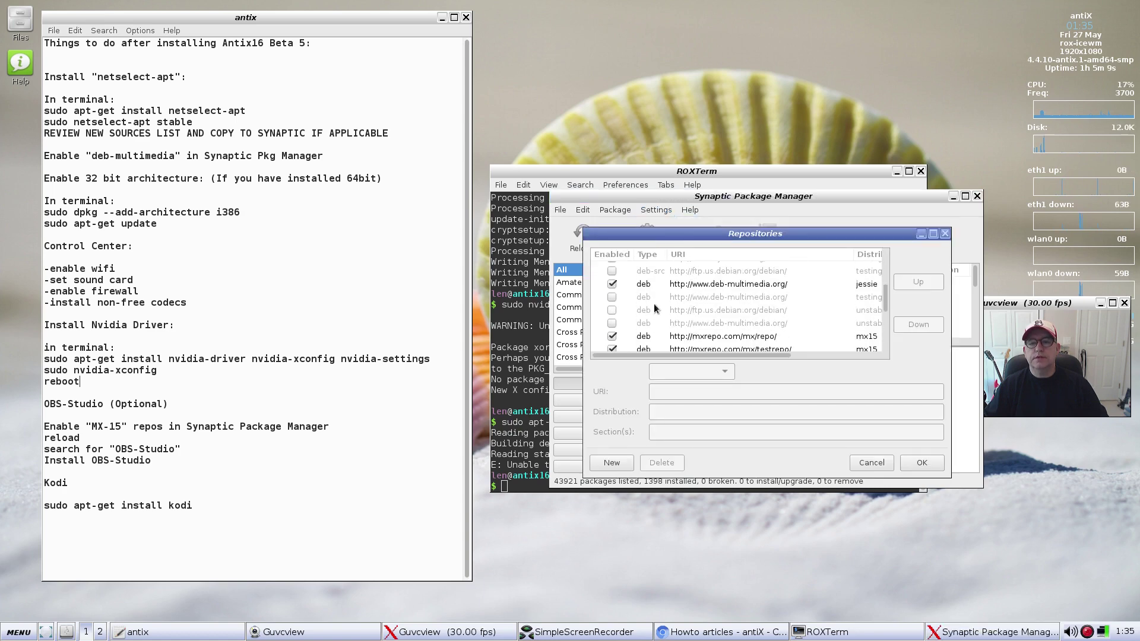
scroll(658, 304, "down", 2)
left_click(612, 319)
left_click(612, 331)
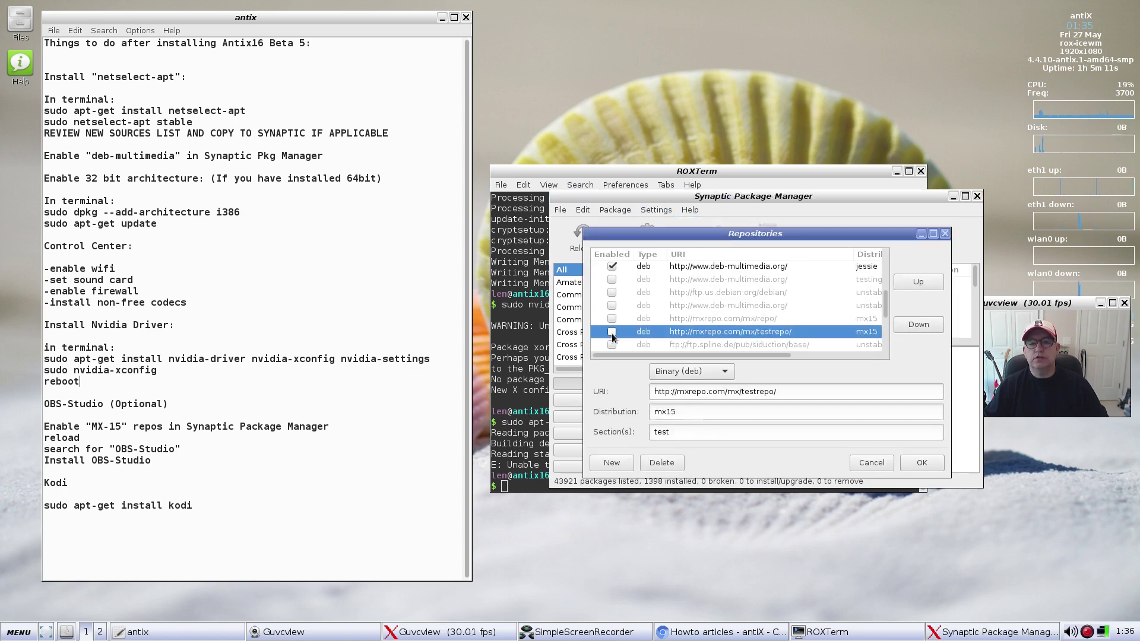
left_click(923, 463)
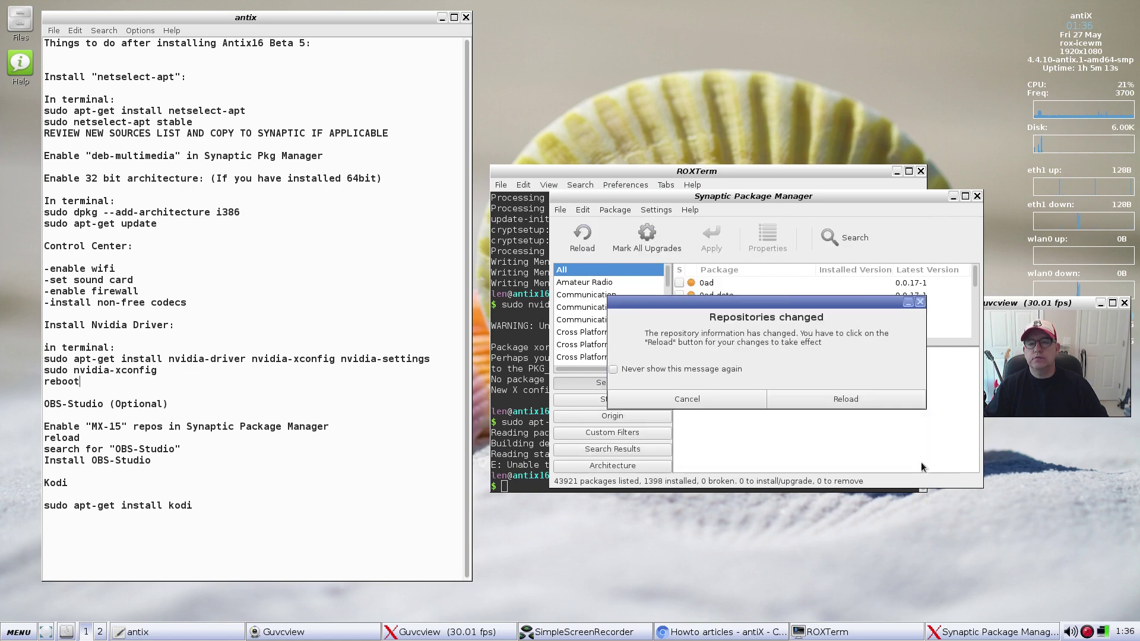
left_click(832, 399)
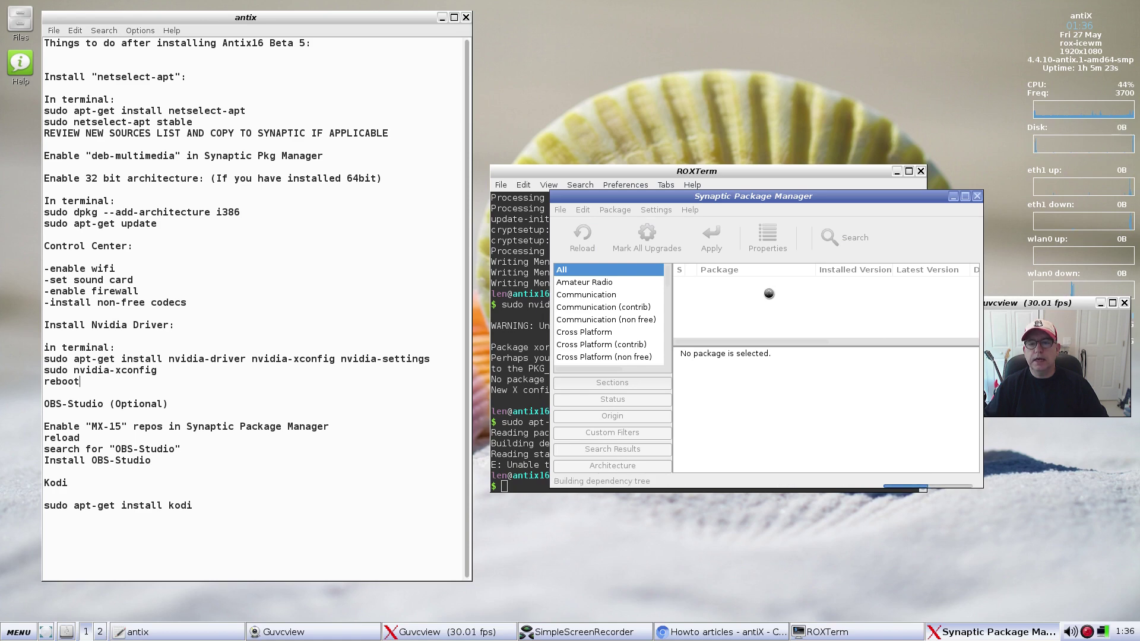
- Close Synaptic and bring up the System section of the antiX Control Centre
left_click(977, 197)
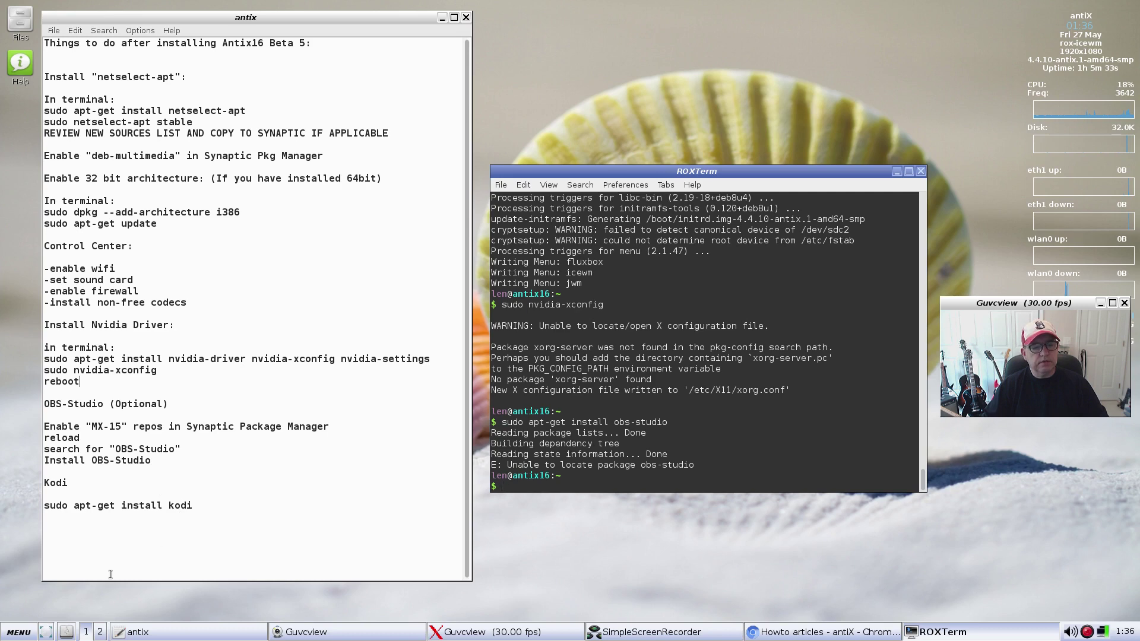
left_click(19, 631)
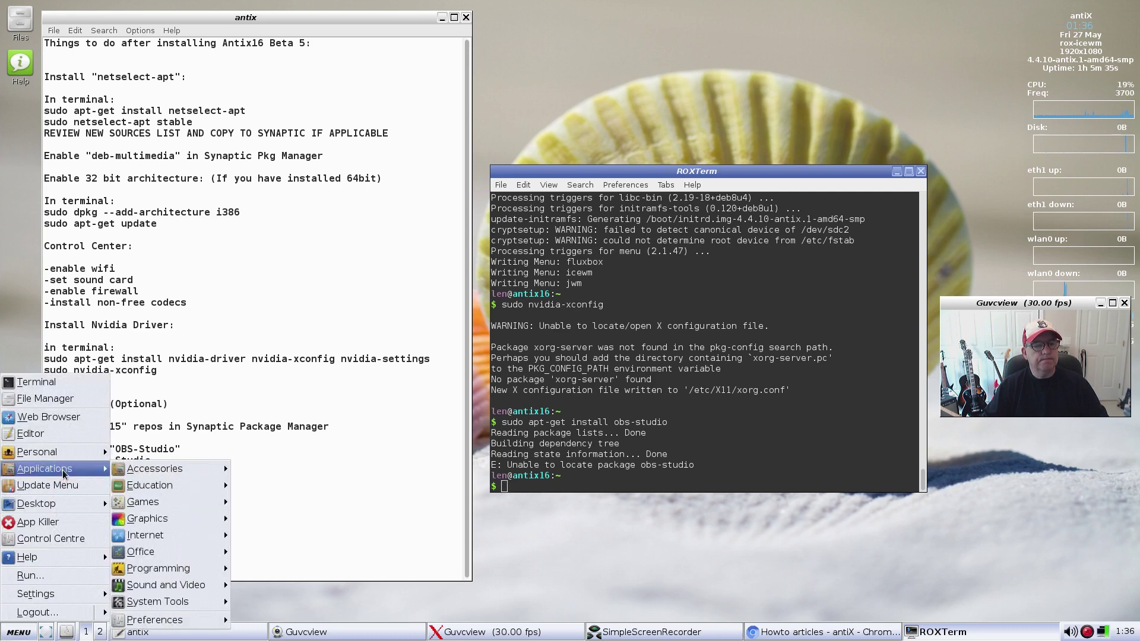
left_click(51, 538)
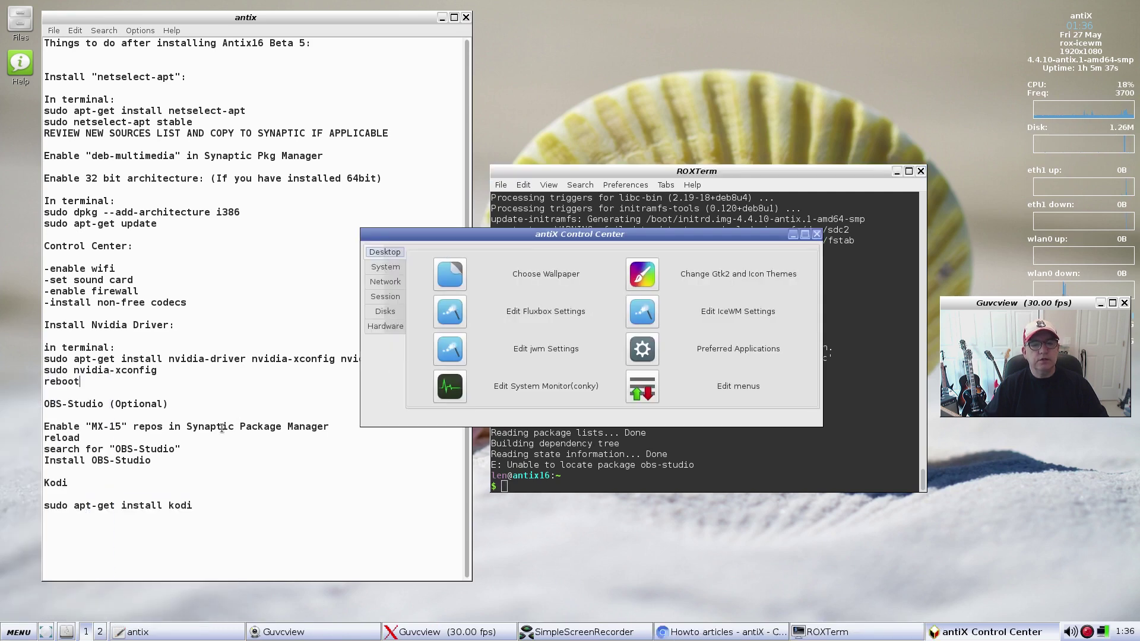
left_click(391, 270)
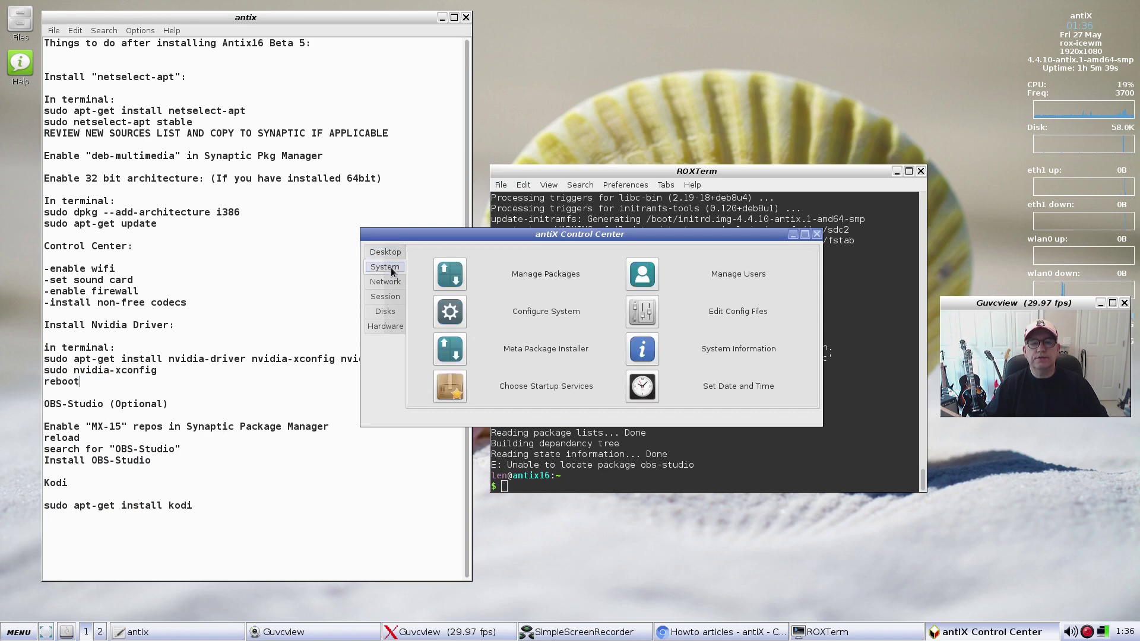
- Browse the Video category in the metapackage installer, then close the installer
left_click(451, 349)
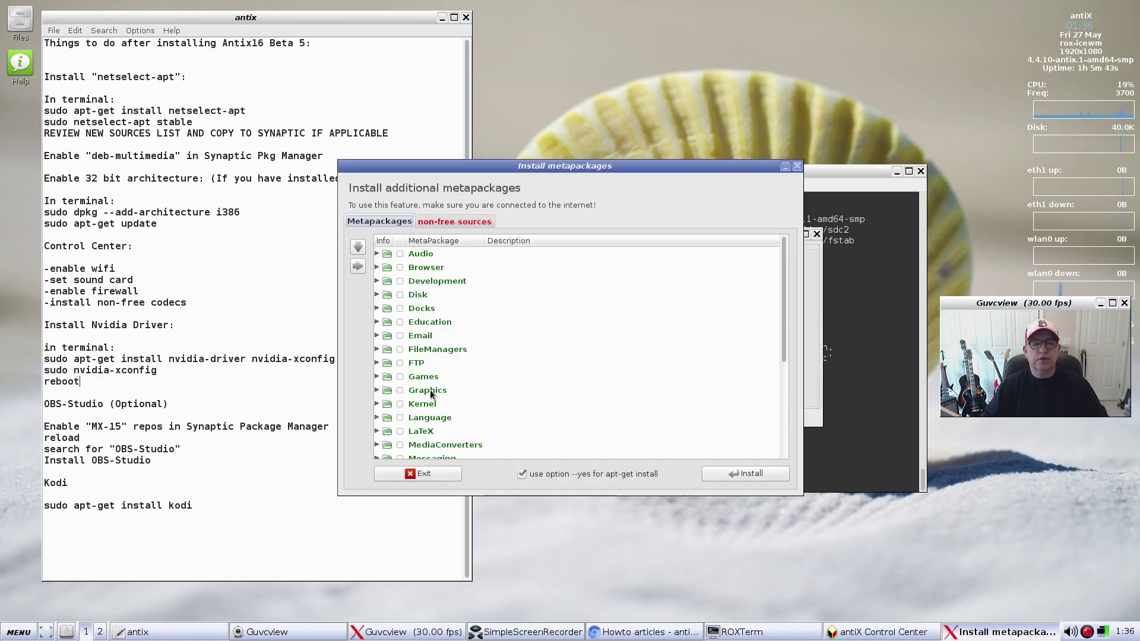
scroll(431, 410, "down", 5)
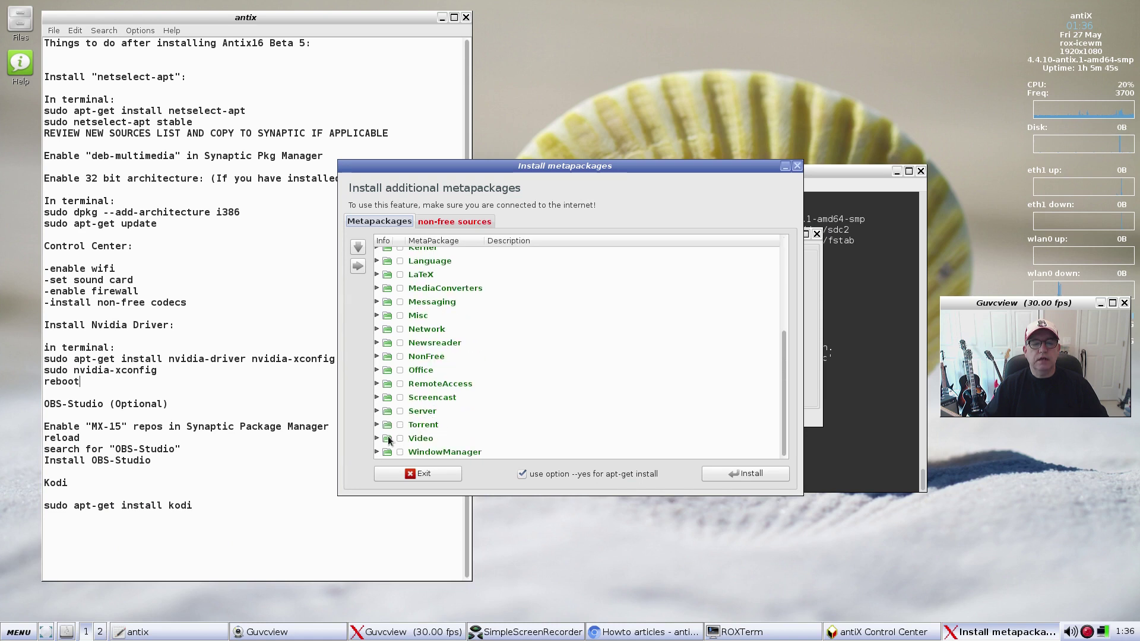
left_click(377, 438)
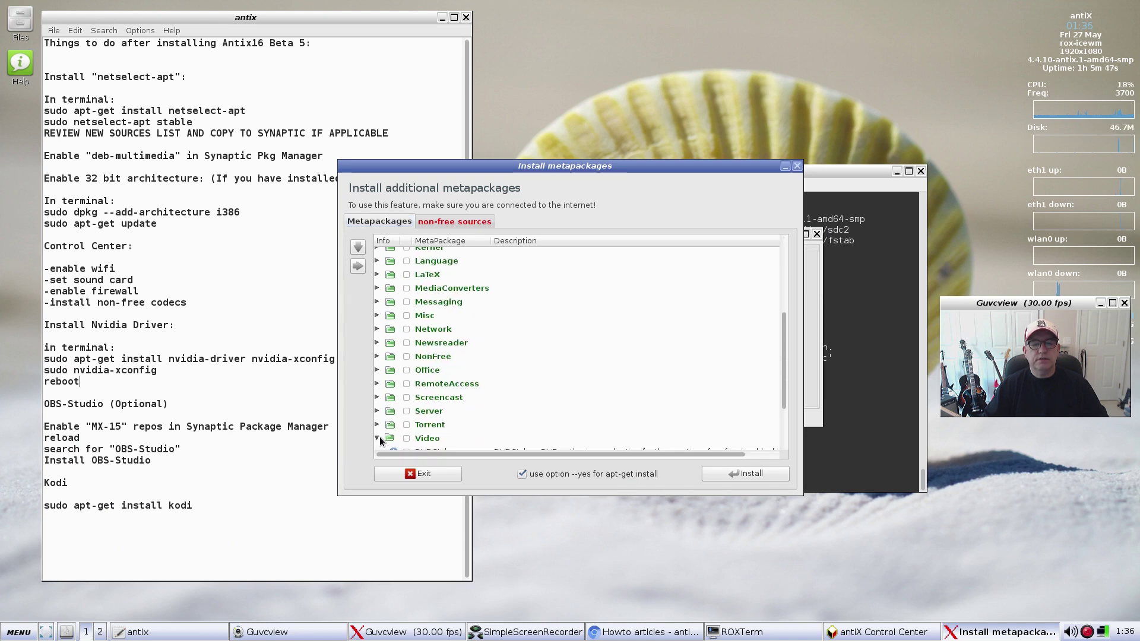
scroll(465, 432, "down", 2)
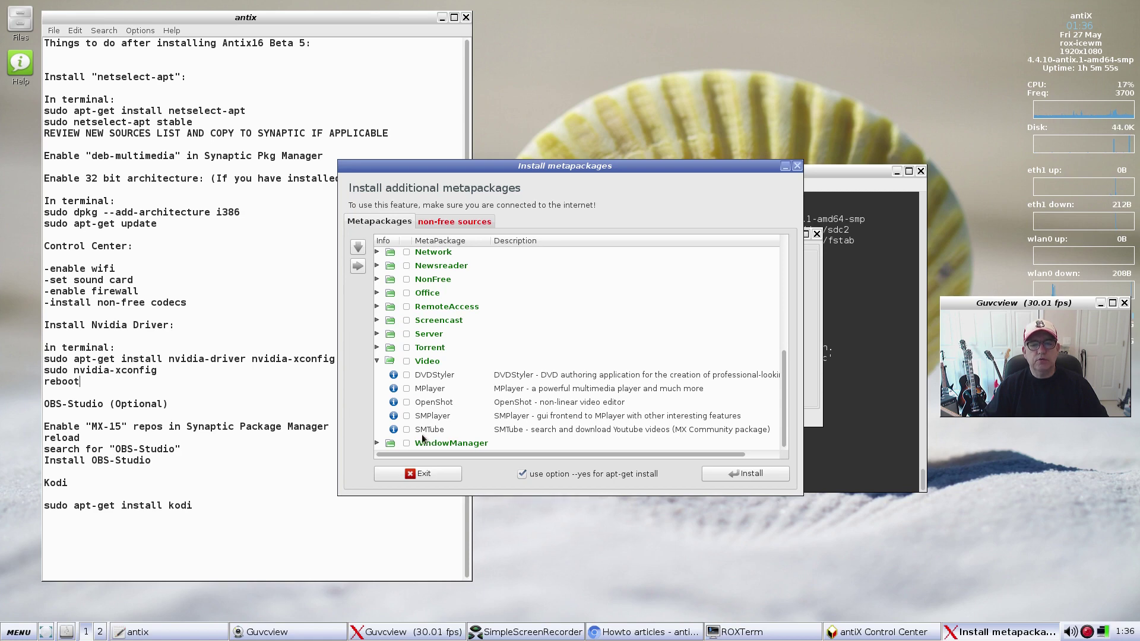
left_click(795, 166)
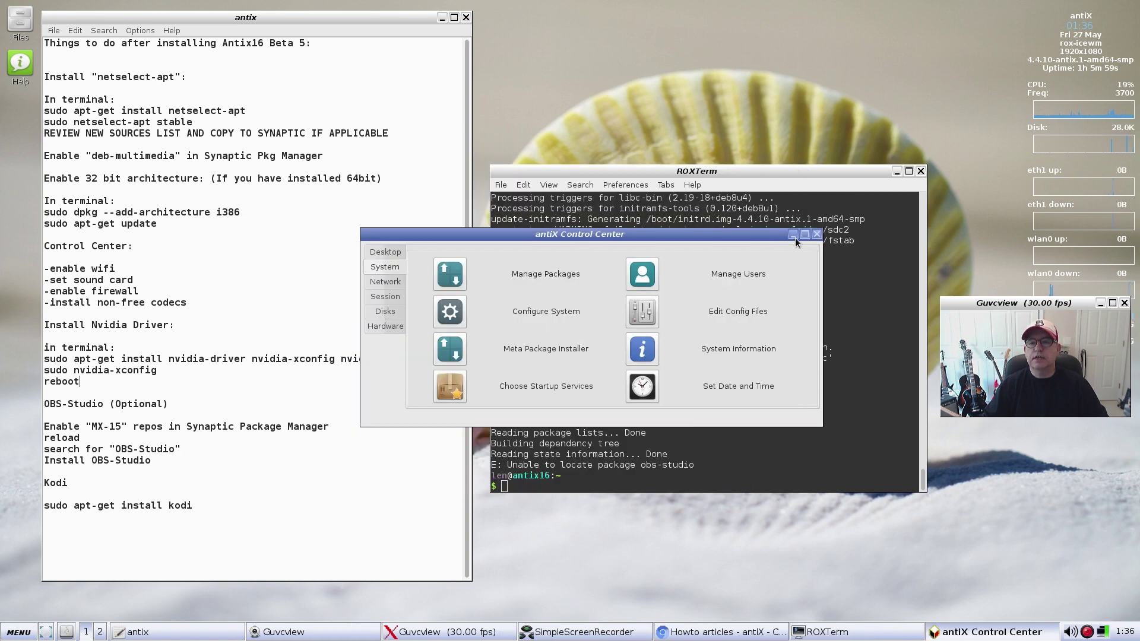
- Install kodi by editing the recalled obs-studio apt-get command, confirm with Y, then close ROXTerm
left_click(816, 234)
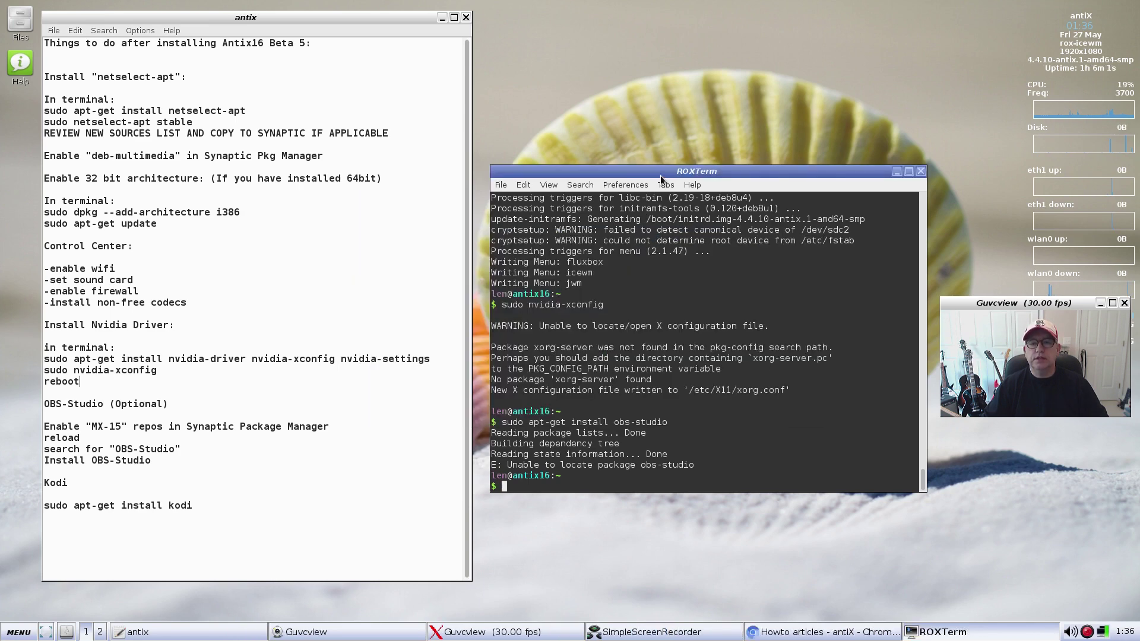
key("Up")
key("BackSpace")
key("BackSpace")
key("BackSpace")
key("BackSpace")
key("BackSpace")
key("BackSpace")
key("BackSpace")
key("BackSpace")
key("BackSpace")
key("BackSpace")
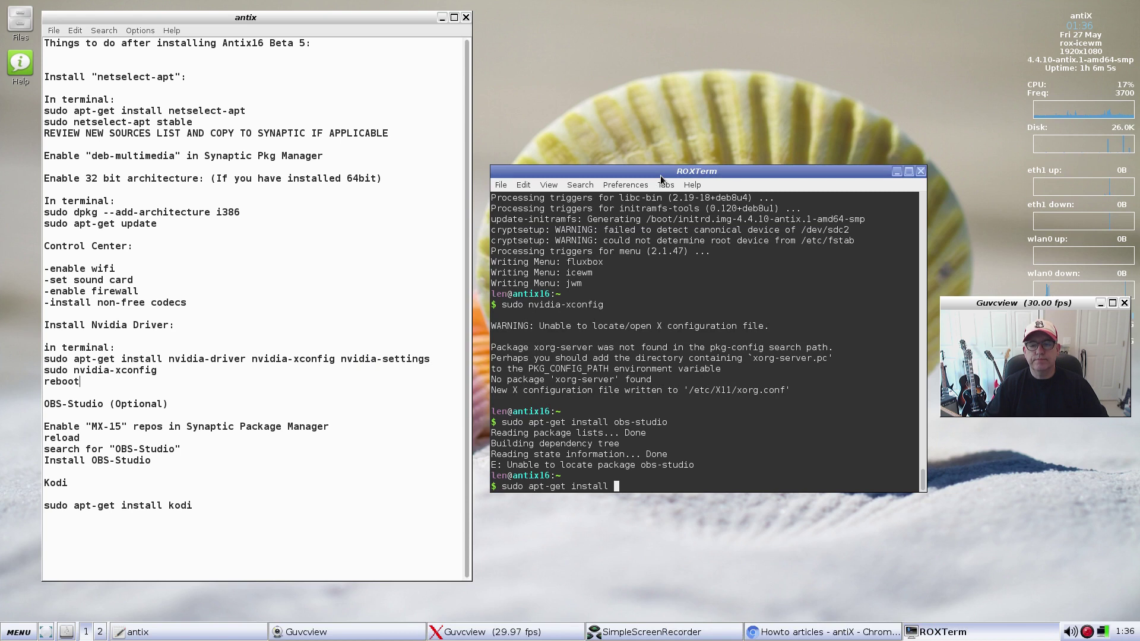
type("kodi")
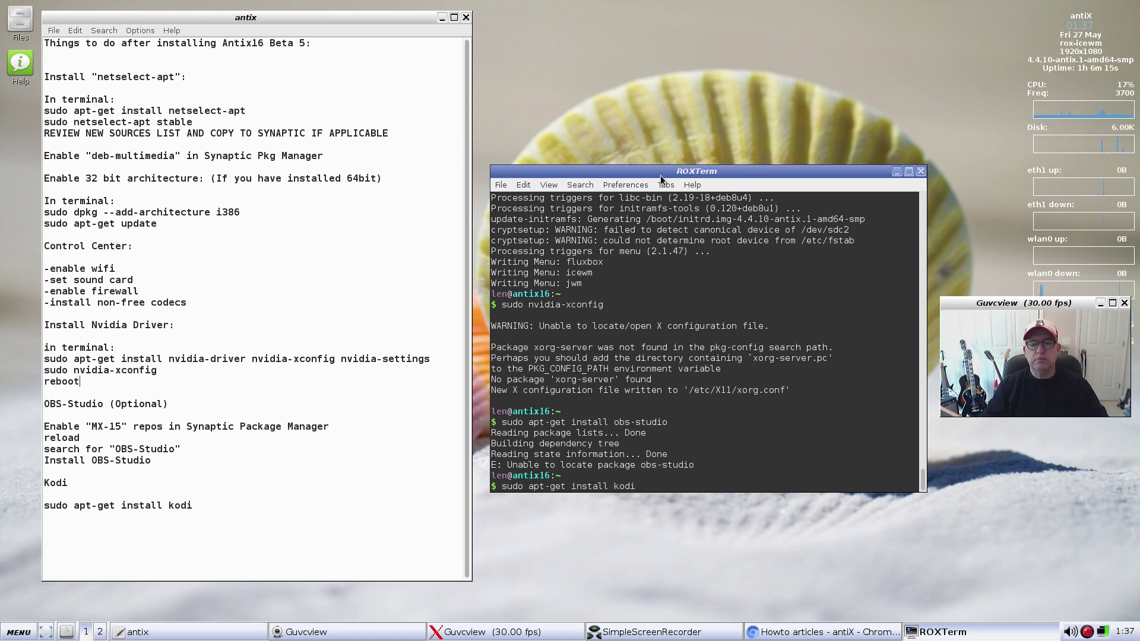
key("Return")
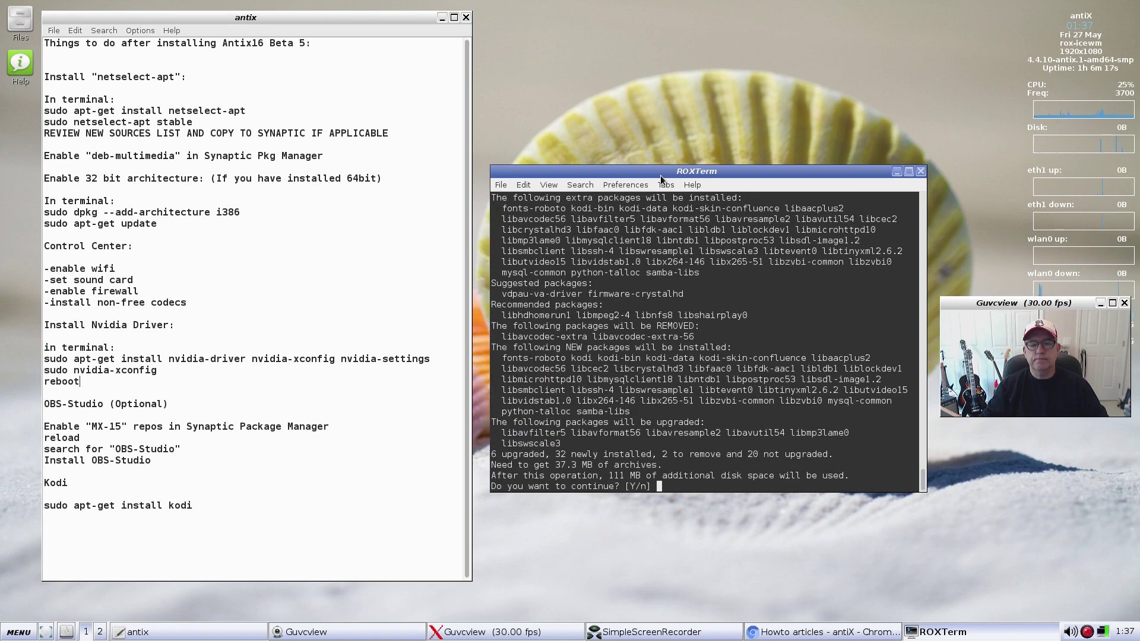
key("Return")
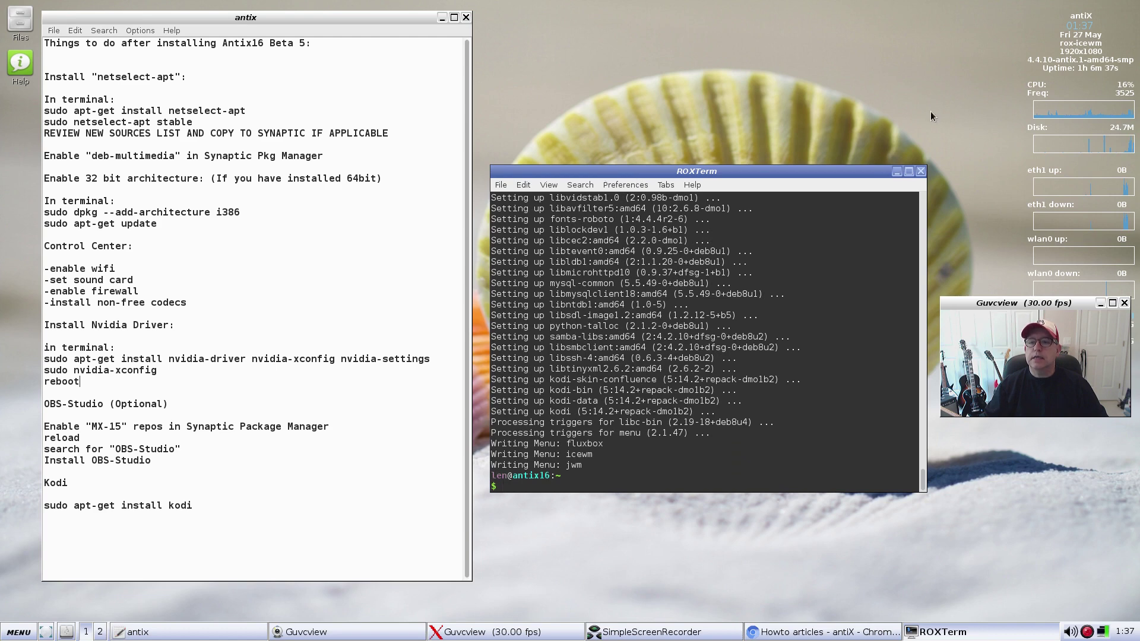
left_click(920, 171)
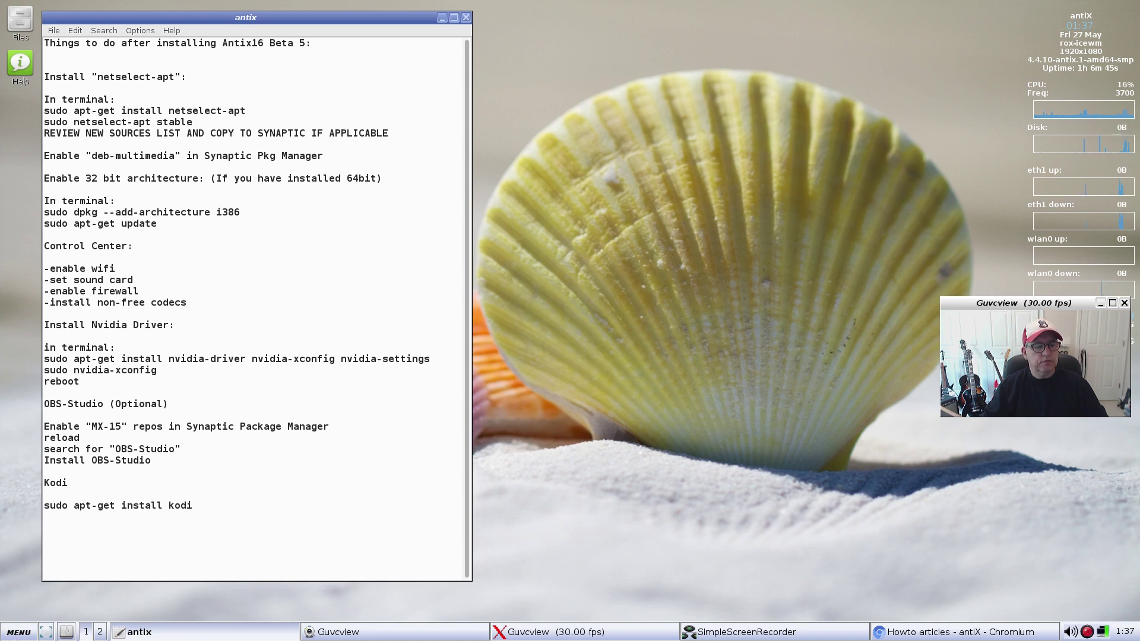
- Launch Kodi Media Center from Applications > Sound and Video, then bring up the recorder's tray menu
left_click(11, 632)
mouse_move(55, 472)
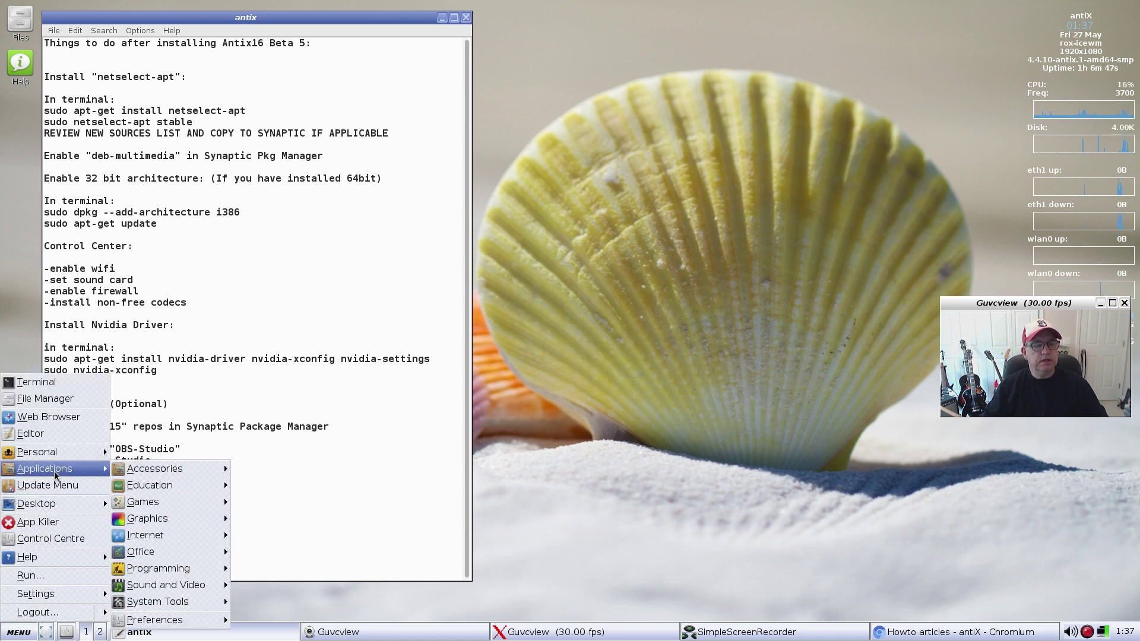
mouse_move(174, 590)
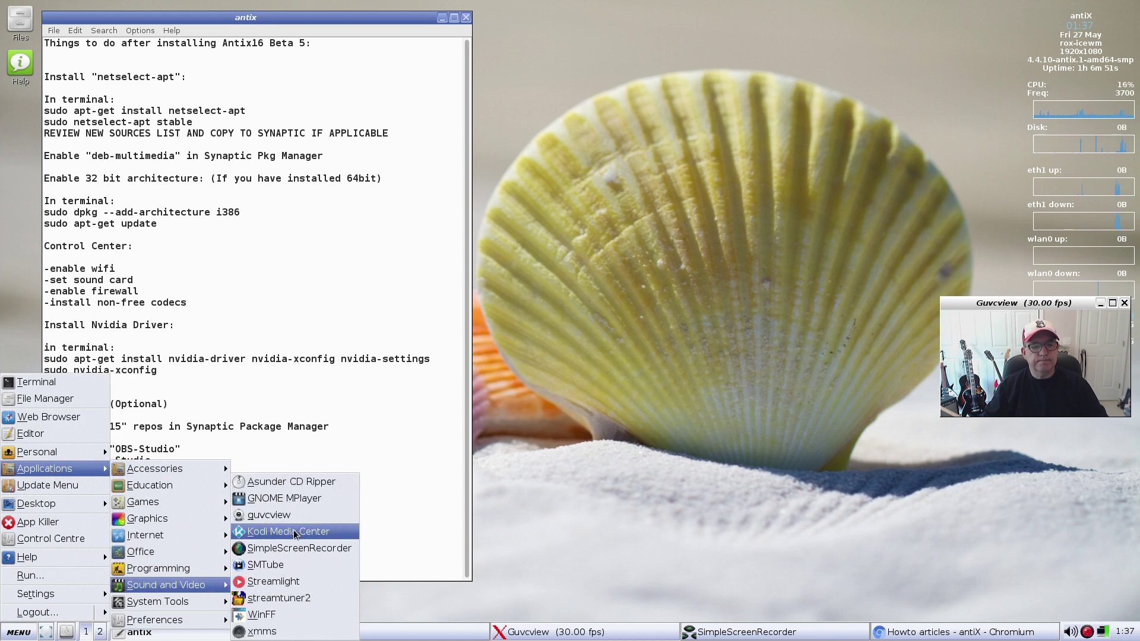
left_click(631, 501)
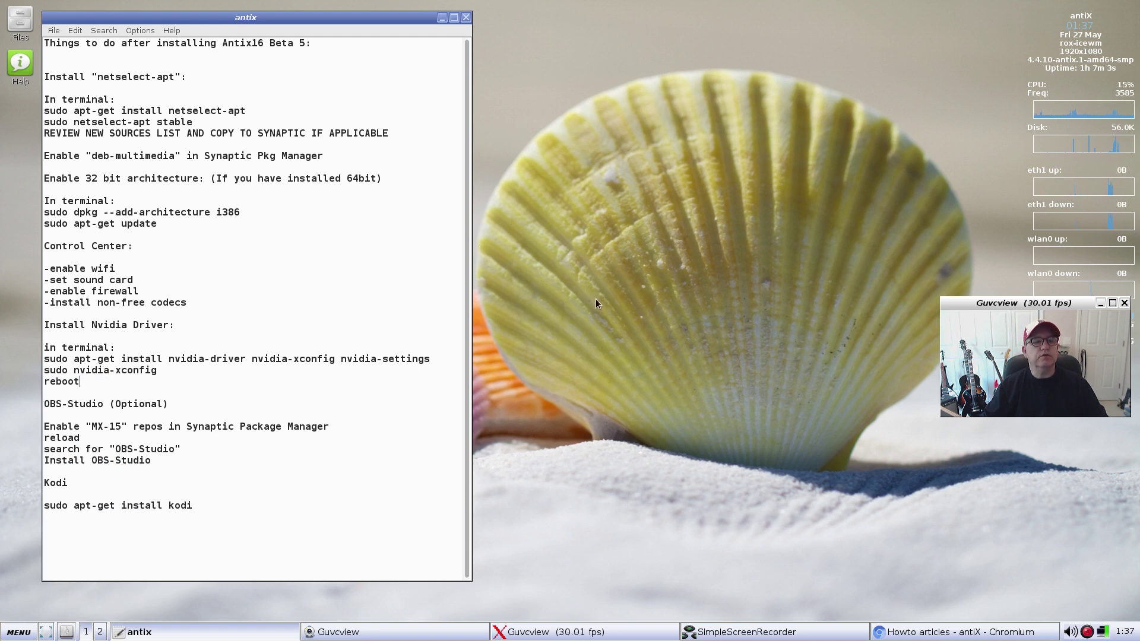
right_click(1085, 631)
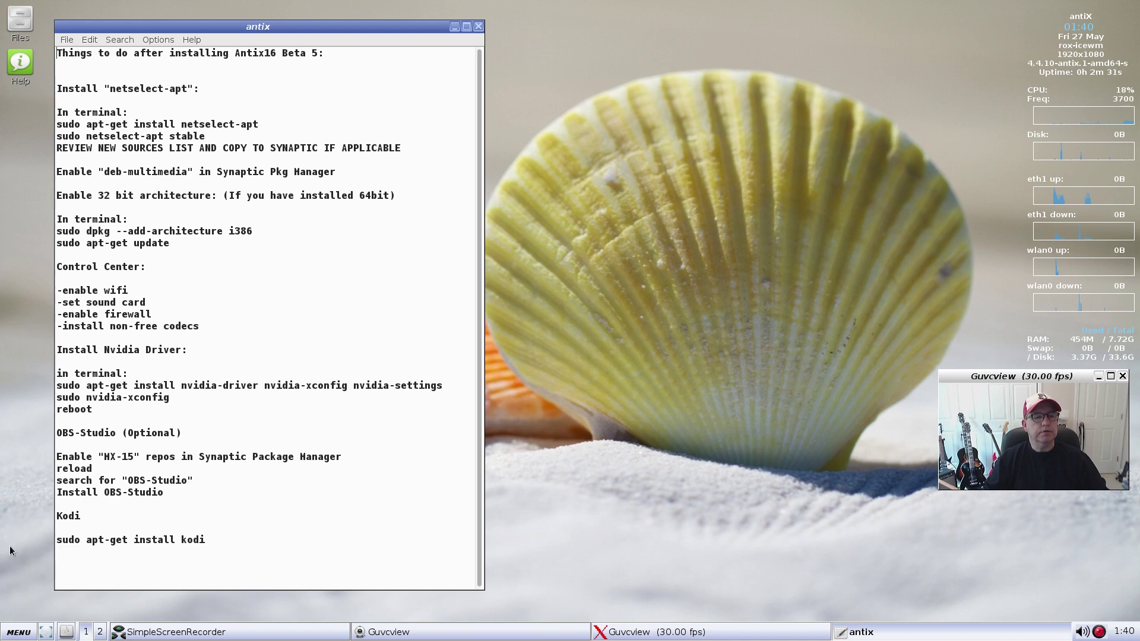
left_click(17, 634)
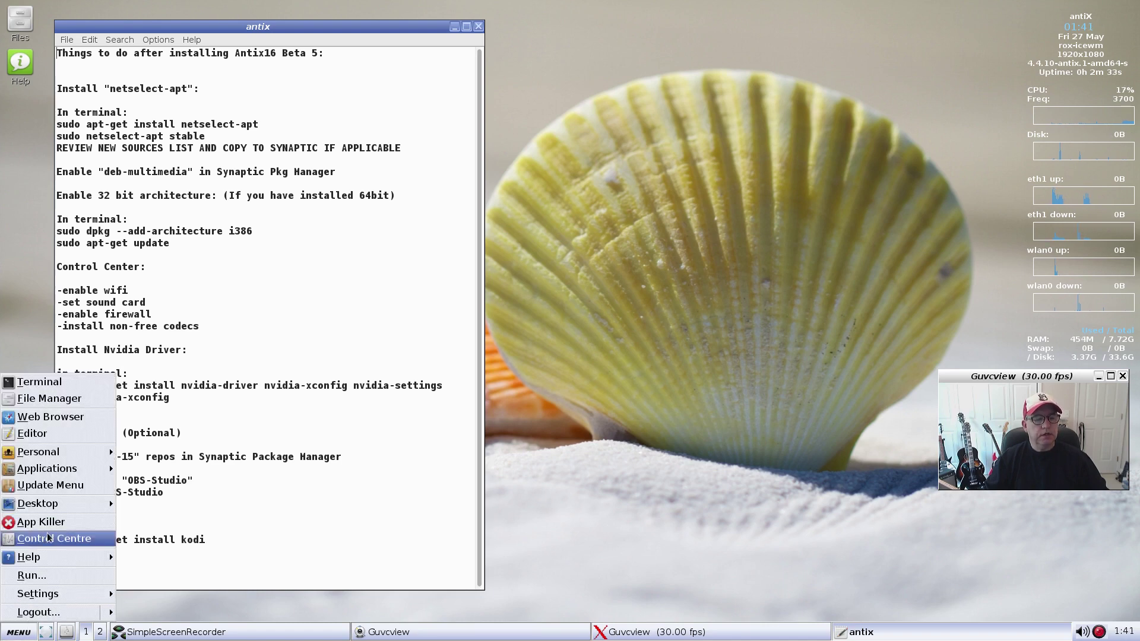
mouse_move(83, 468)
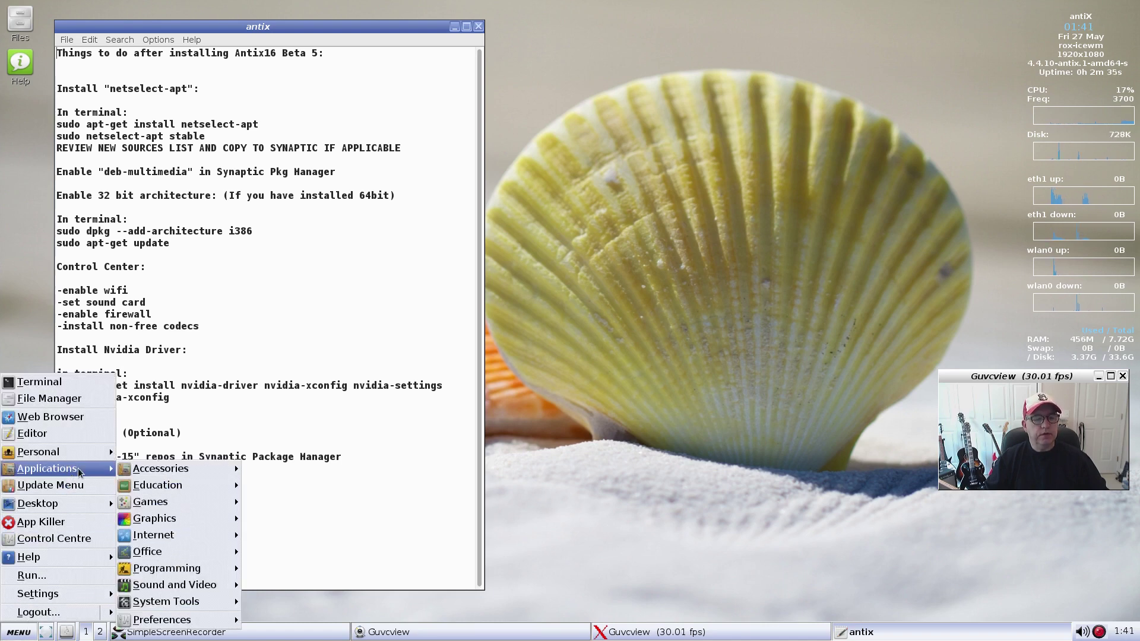
mouse_move(150, 602)
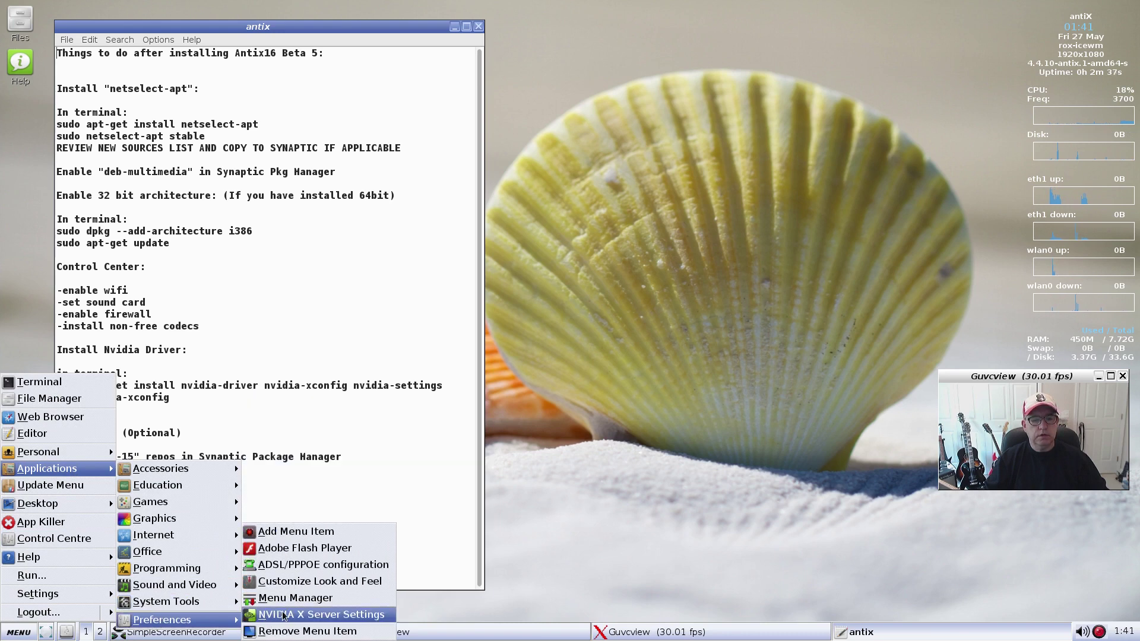
left_click(289, 617)
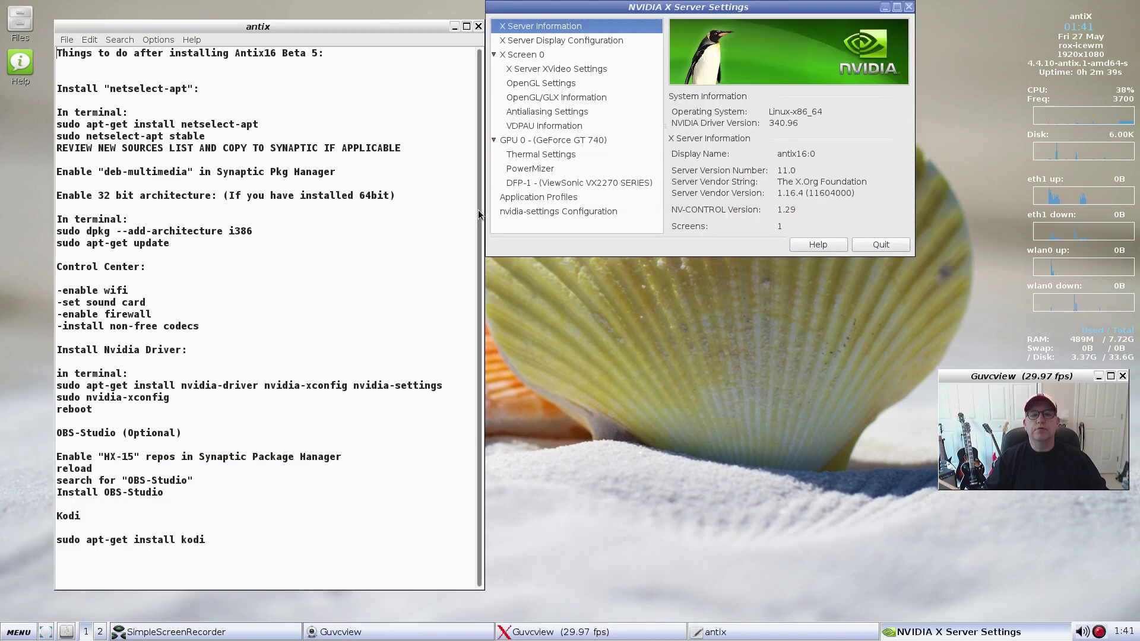
left_click_drag(708, 13, 762, 84)
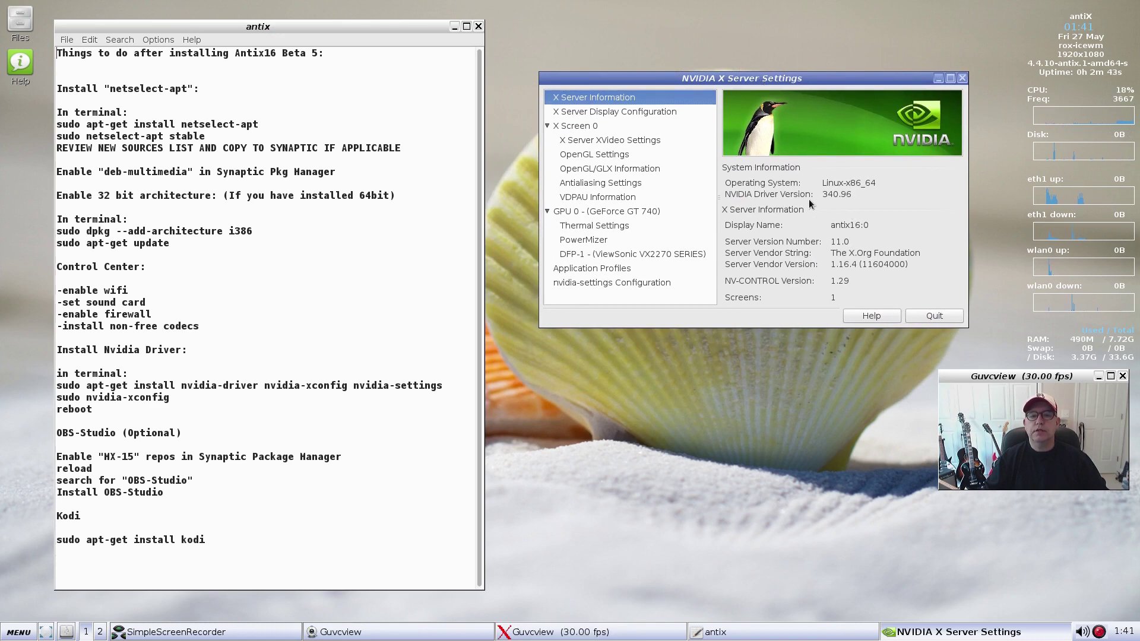
left_click(614, 158)
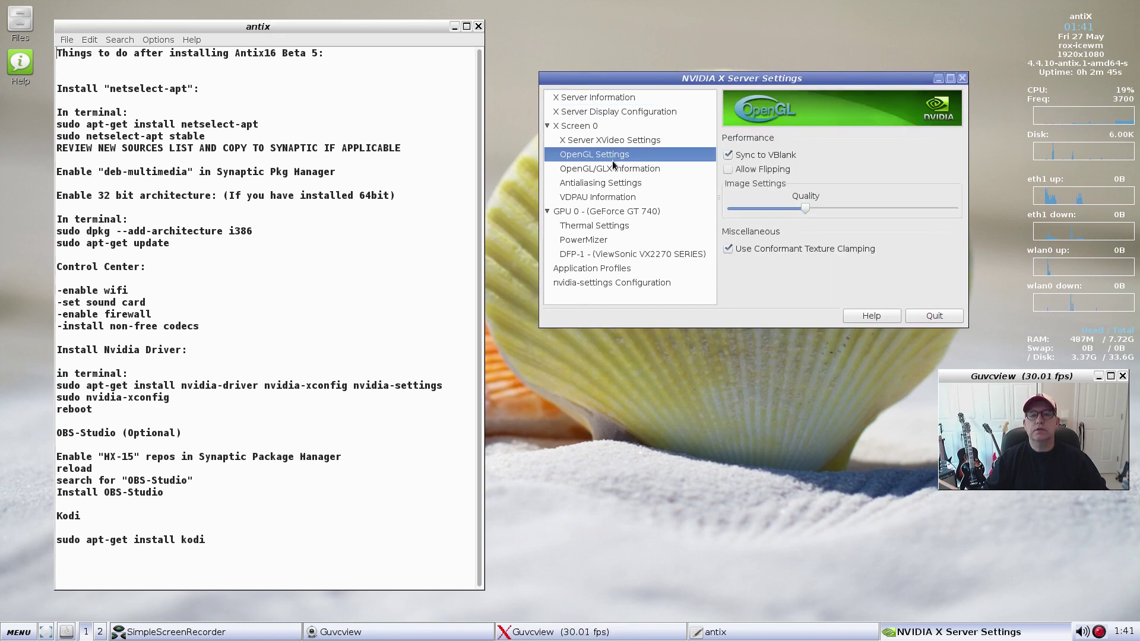
left_click(613, 170)
scroll(885, 245, "down", 10)
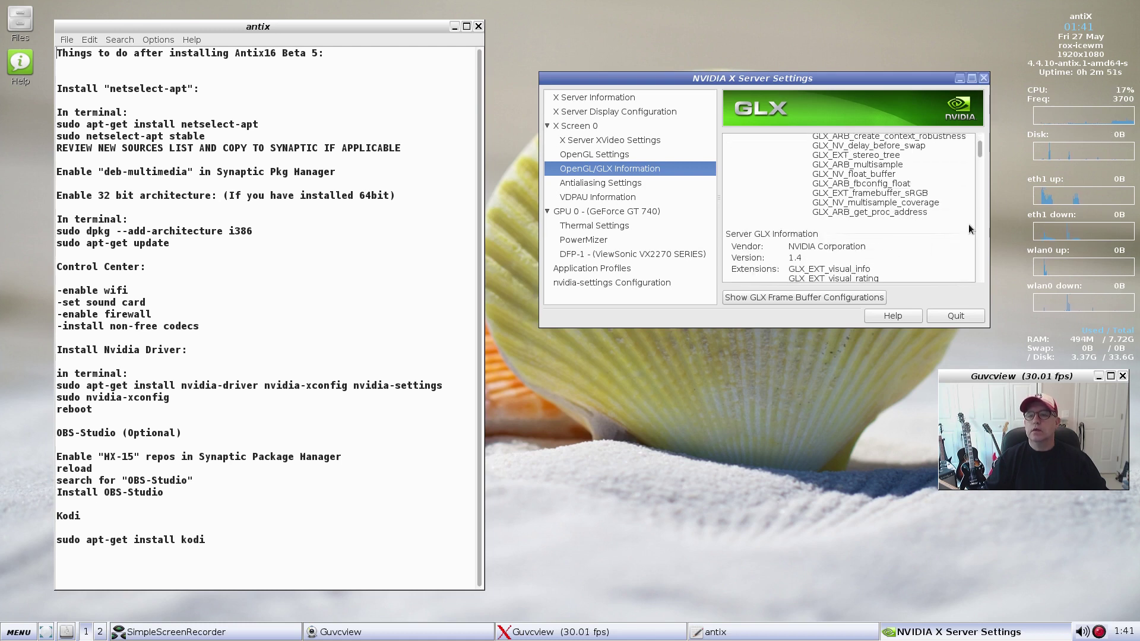
left_click(956, 316)
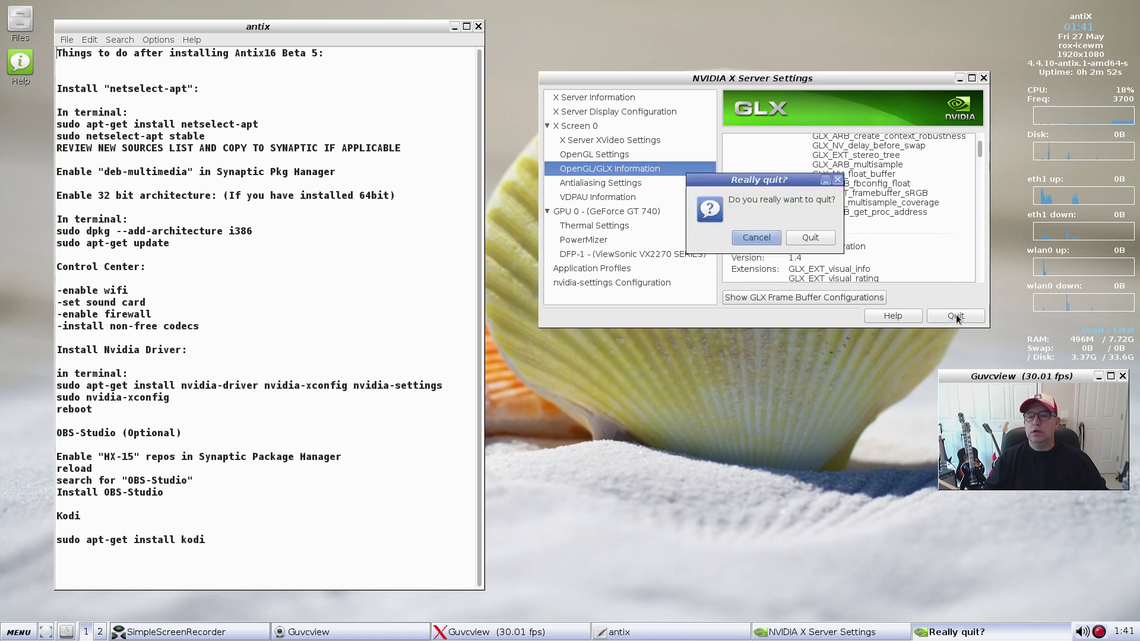
left_click(821, 236)
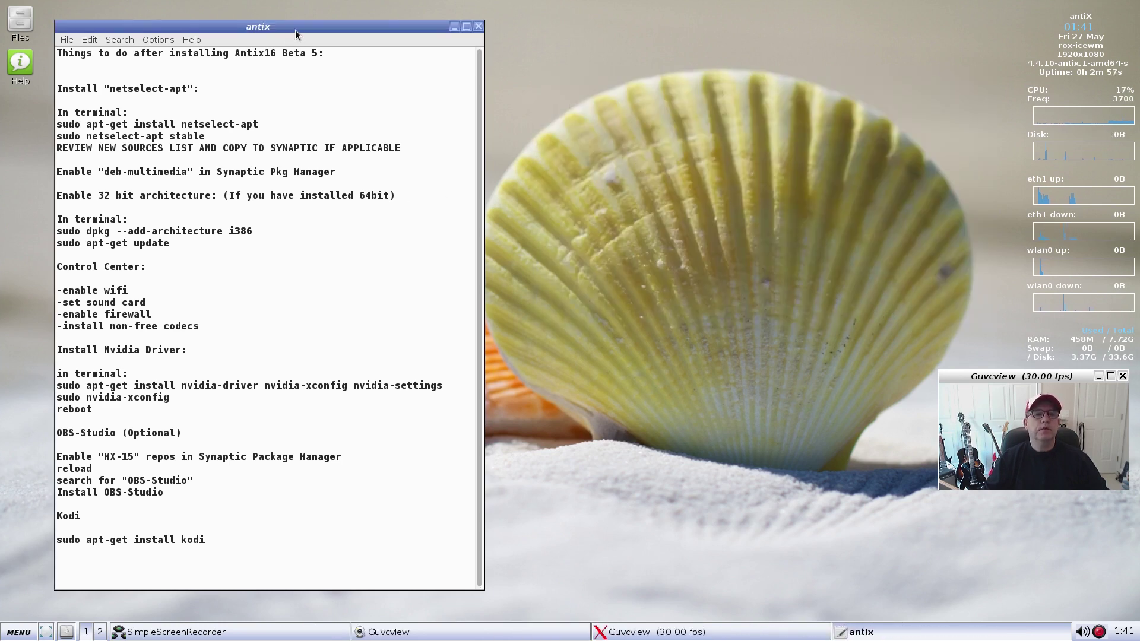
left_click_drag(295, 28, 301, 29)
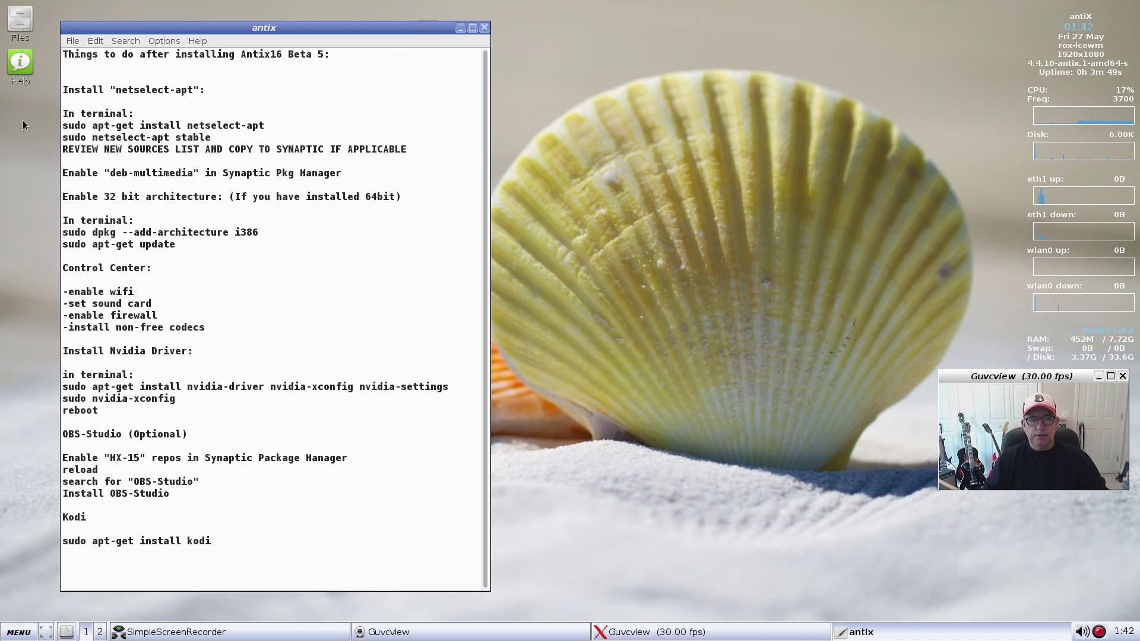
- Open the home folder in ROX-Filer and move its window back to the top of the screen
left_click(18, 29)
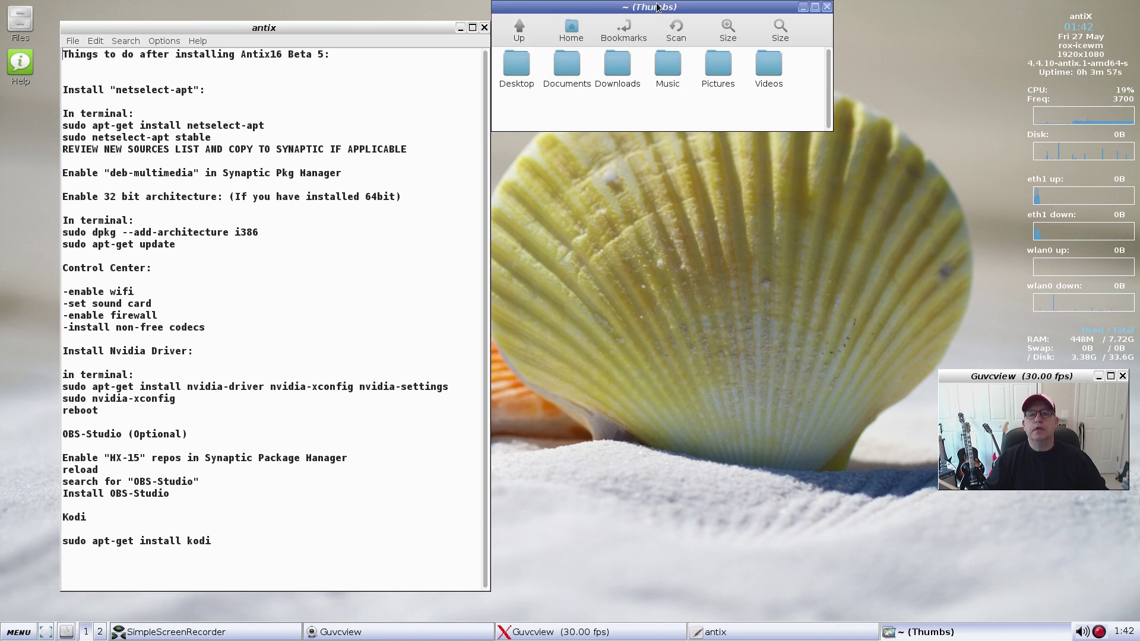
left_click_drag(656, 7, 758, 151)
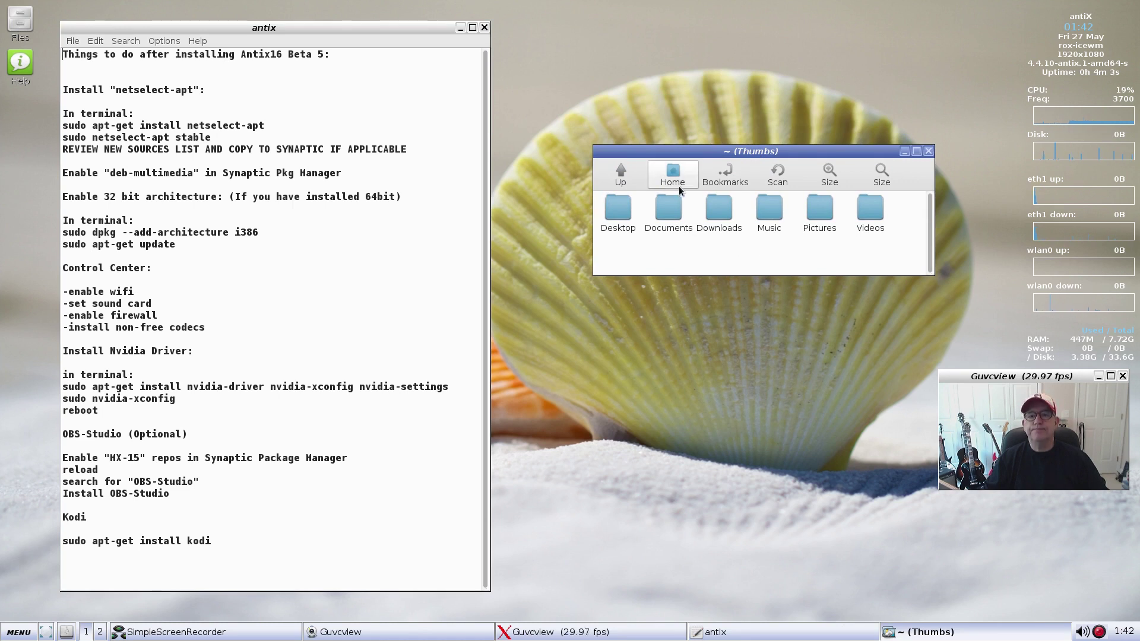
left_click_drag(737, 152, 651, 32)
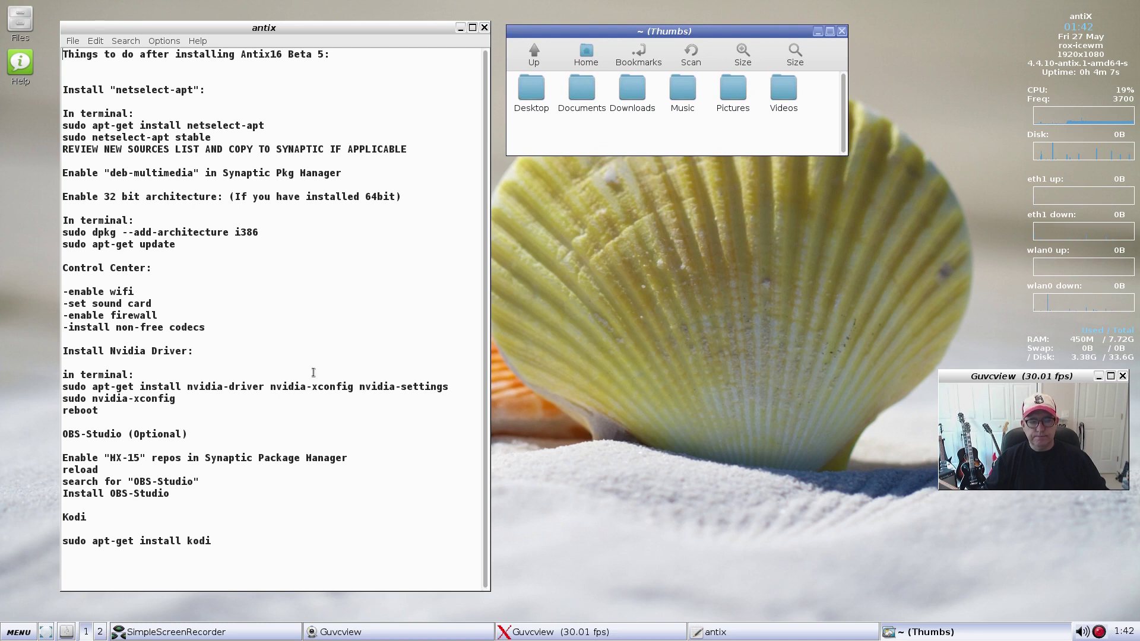
left_click(20, 634)
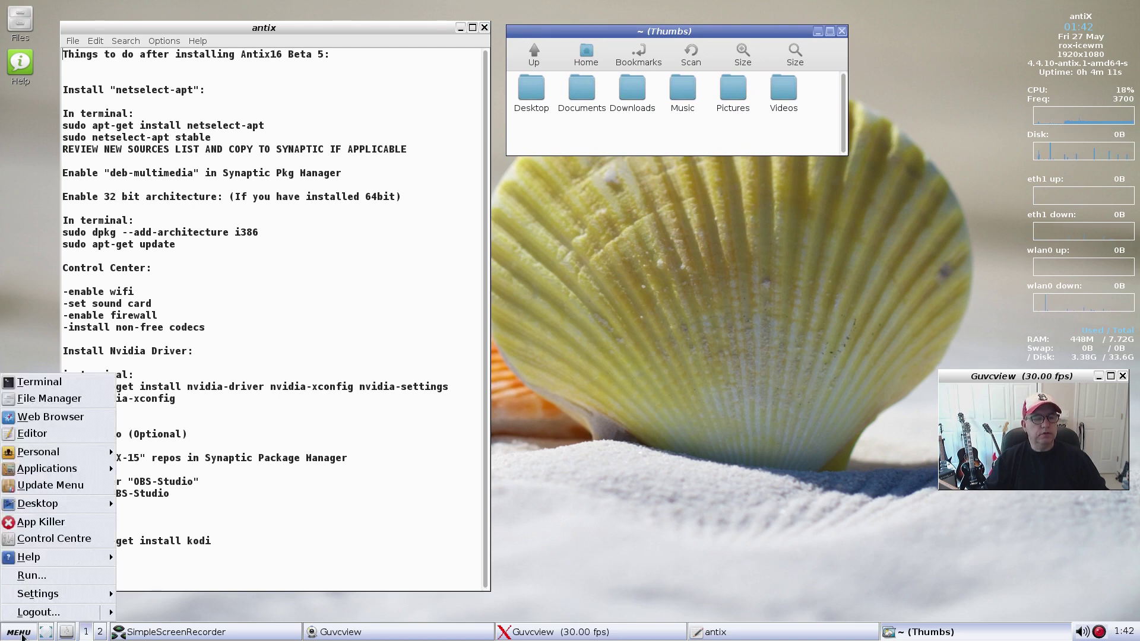
- Go to the Control Centre's Disks tools and launch Mount Connected Devices (antiX-Mountbox)
left_click(53, 538)
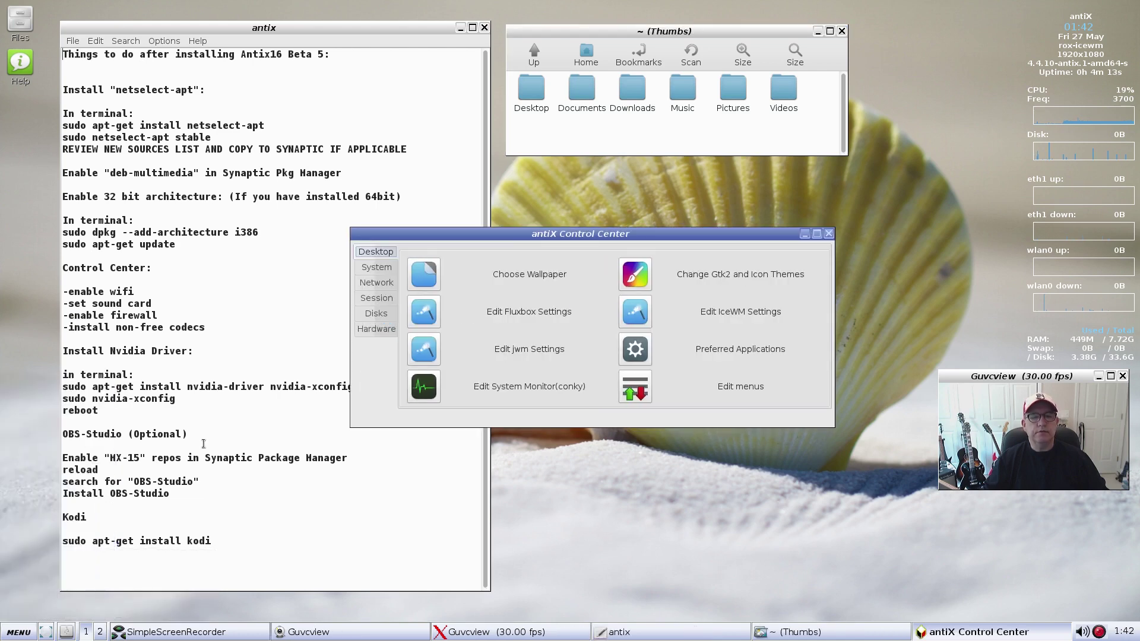
left_click(375, 314)
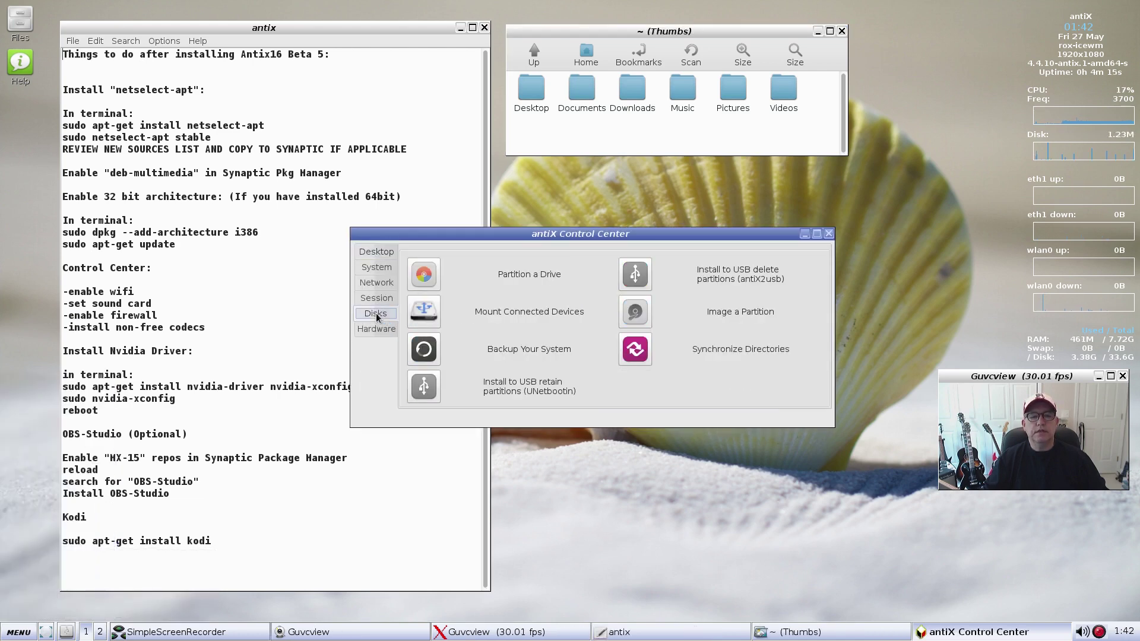
left_click_drag(615, 234, 627, 325)
left_click(442, 401)
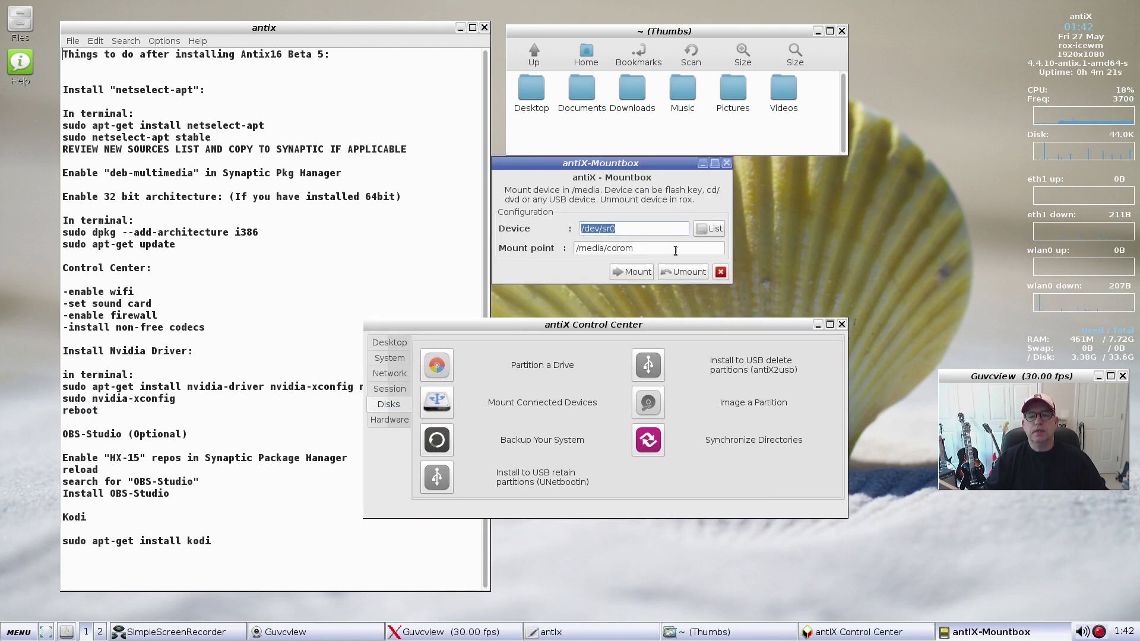
- List the blkid partitions to find the USB drive at /dev/sde2, arranging the windows side by side
left_click(717, 233)
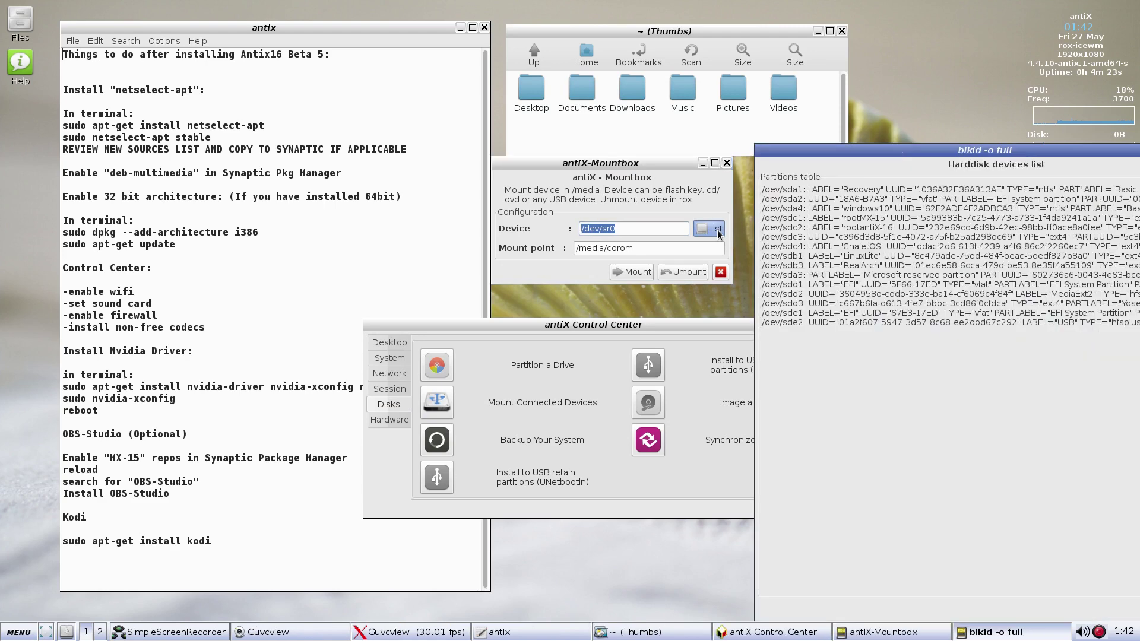
left_click_drag(917, 153, 236, 122)
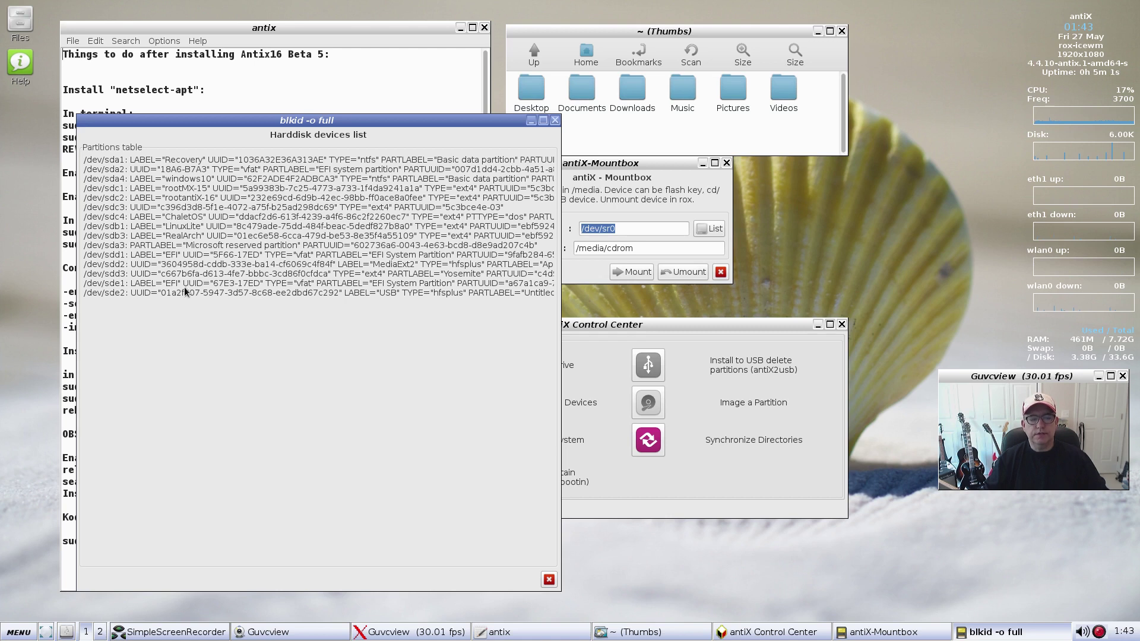
left_click_drag(685, 32, 802, 18)
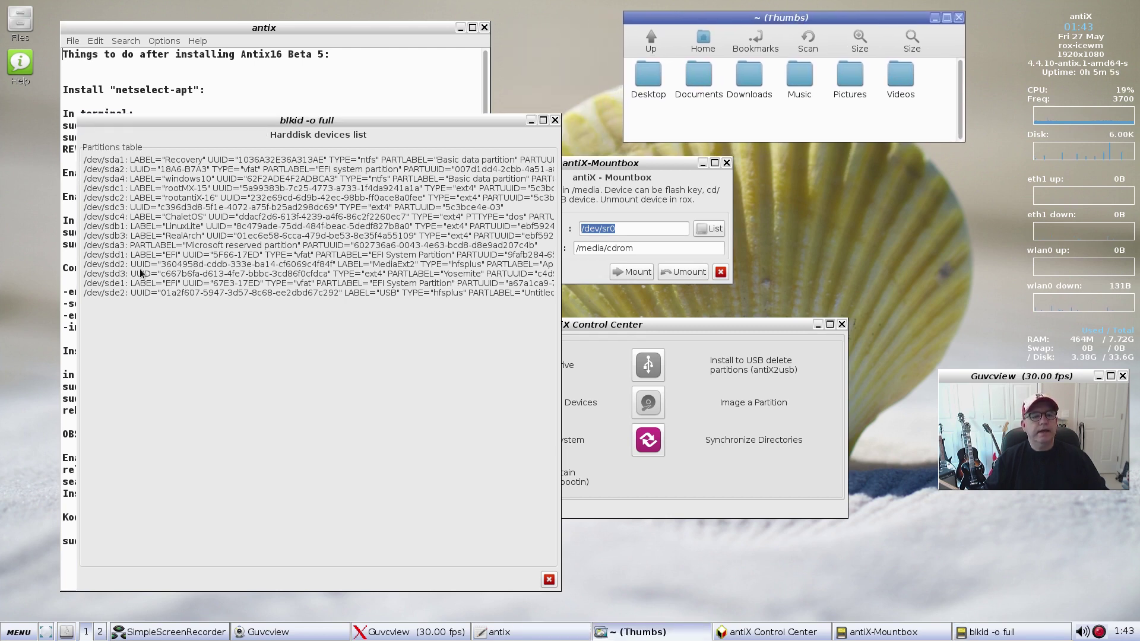
- Set the Mountbox device to /dev/sde, mount it, and close the resulting /media window
left_click(620, 228)
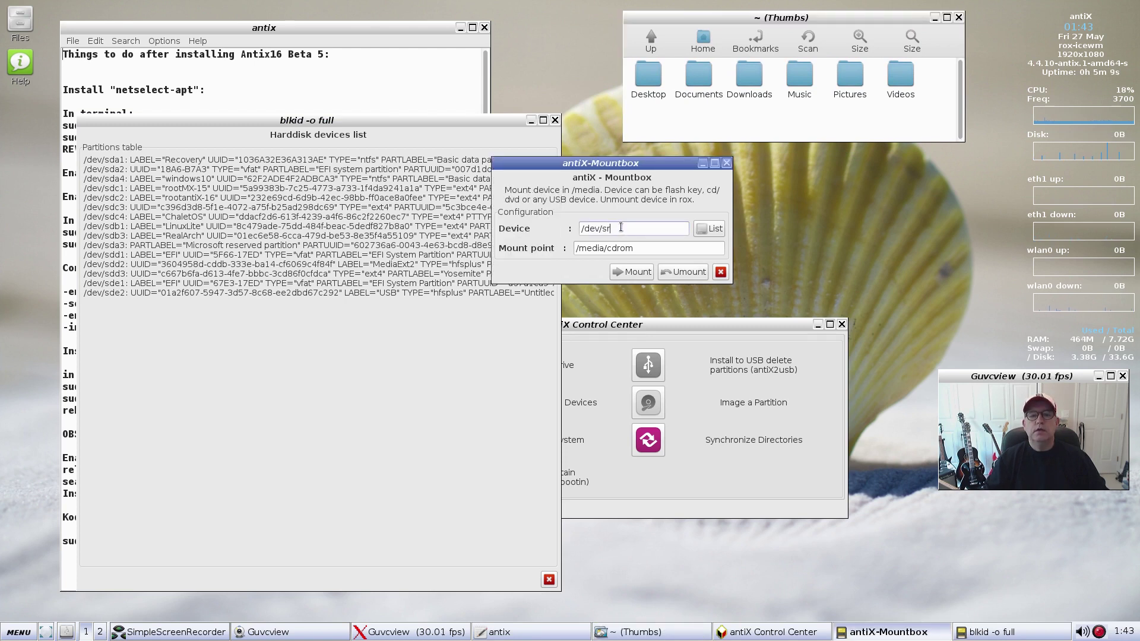
key("BackSpace")
type("de")
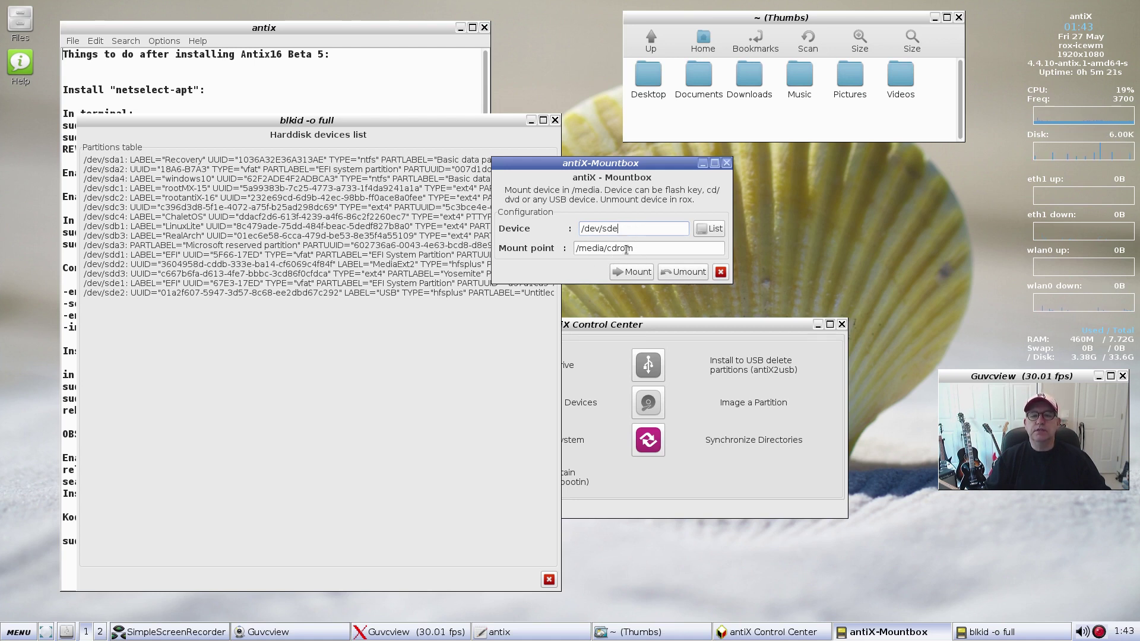
left_click(638, 276)
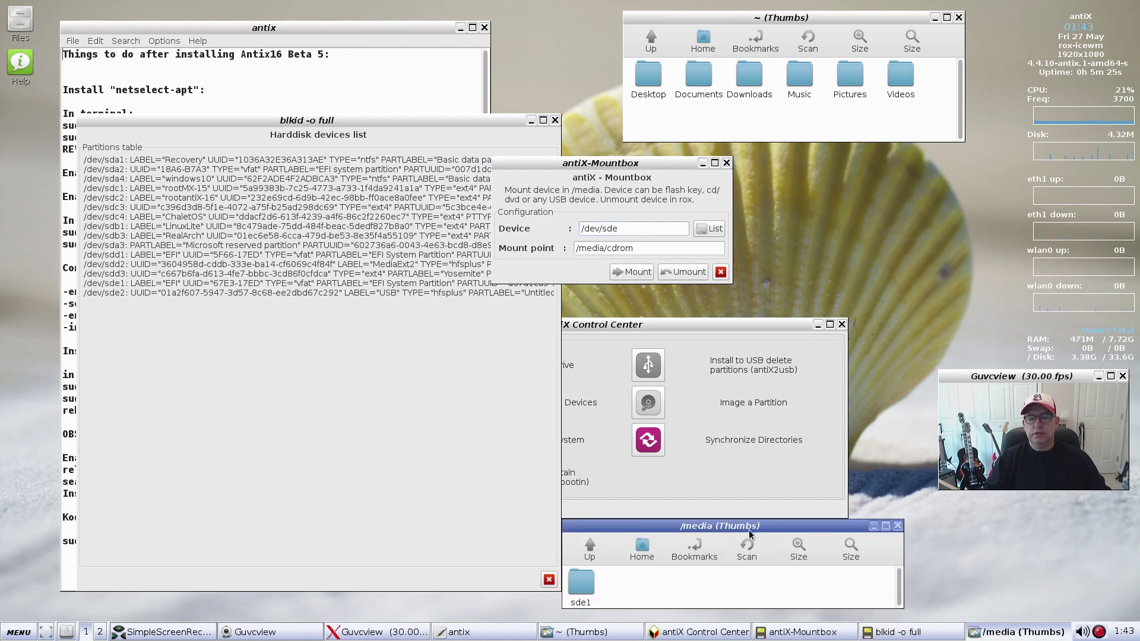
left_click_drag(750, 530, 803, 178)
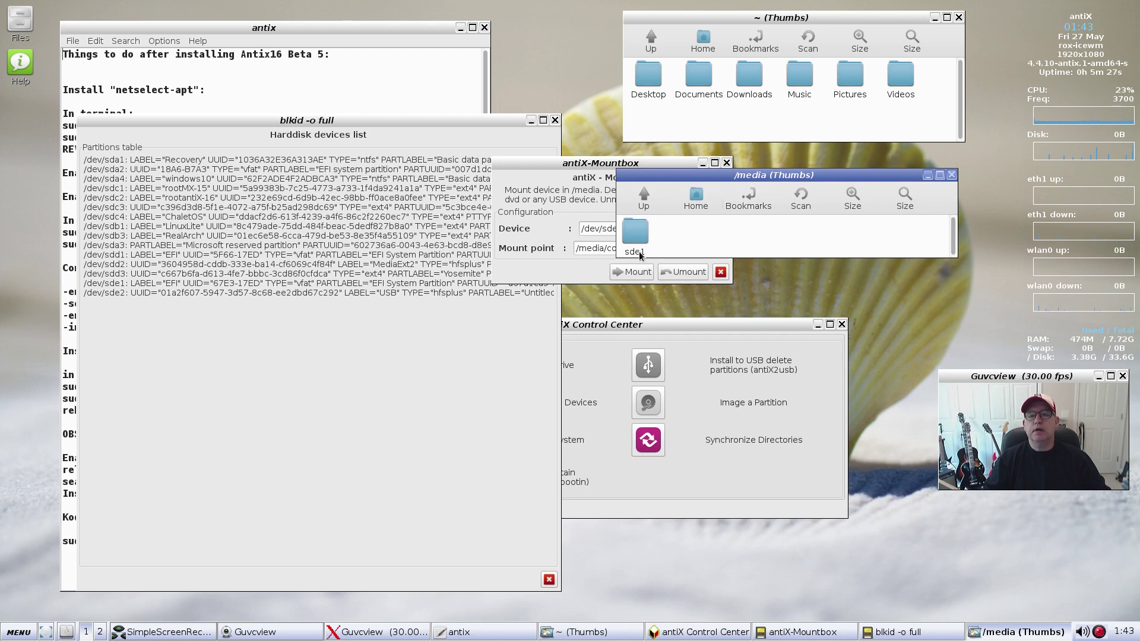
key("alt+F4")
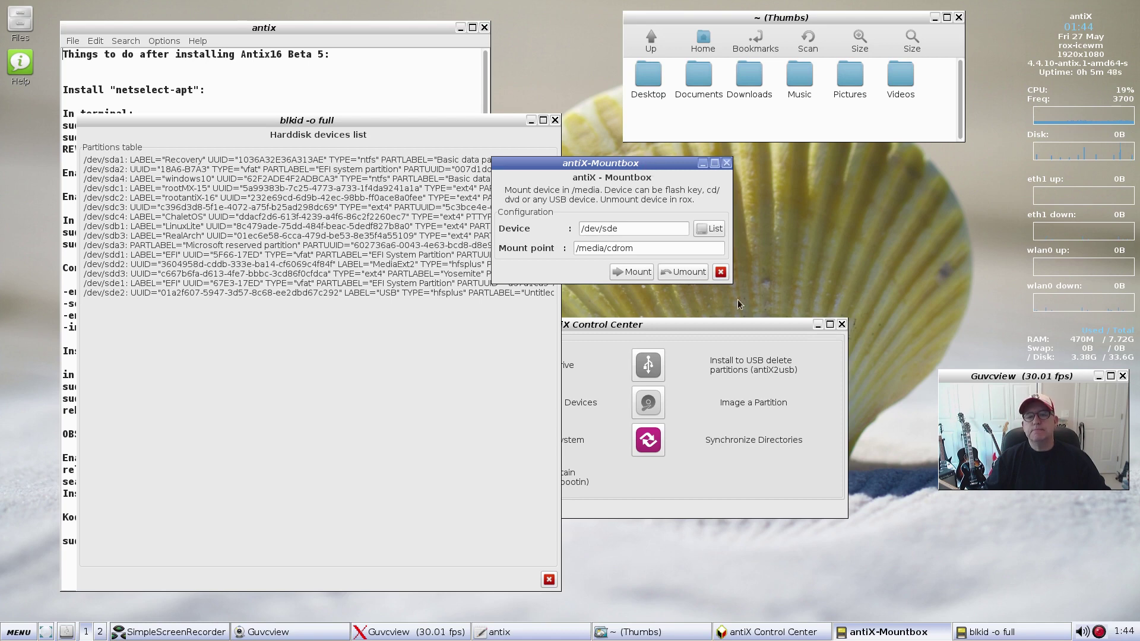
- Close Mountbox, the Control Center and the home folder window, and nudge the notes window left
left_click(720, 273)
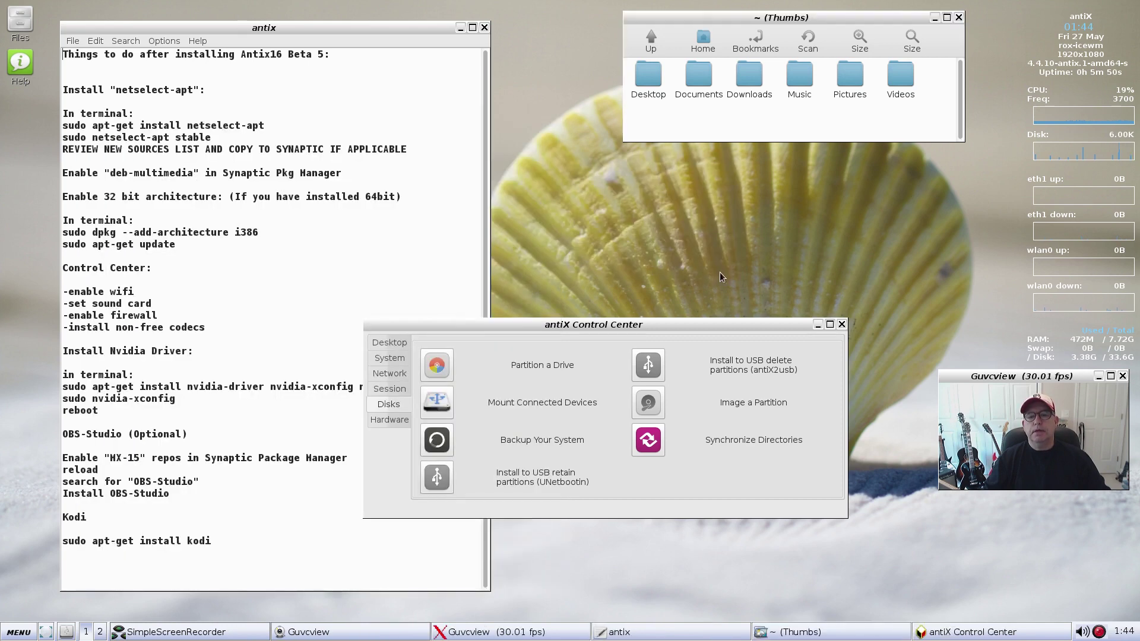
left_click(842, 325)
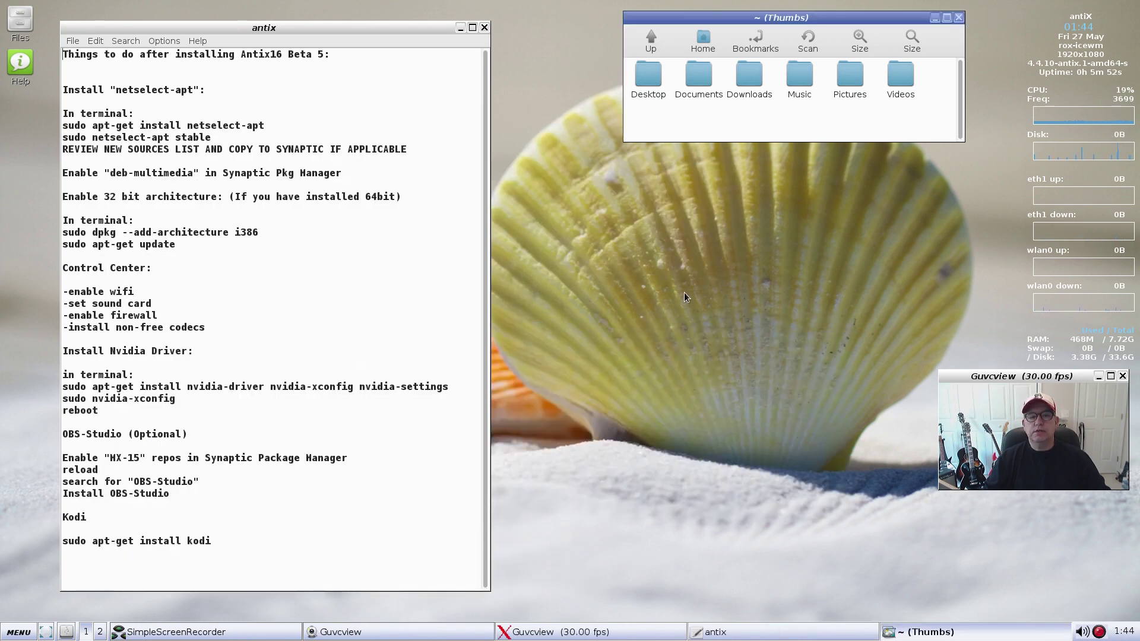
left_click(958, 17)
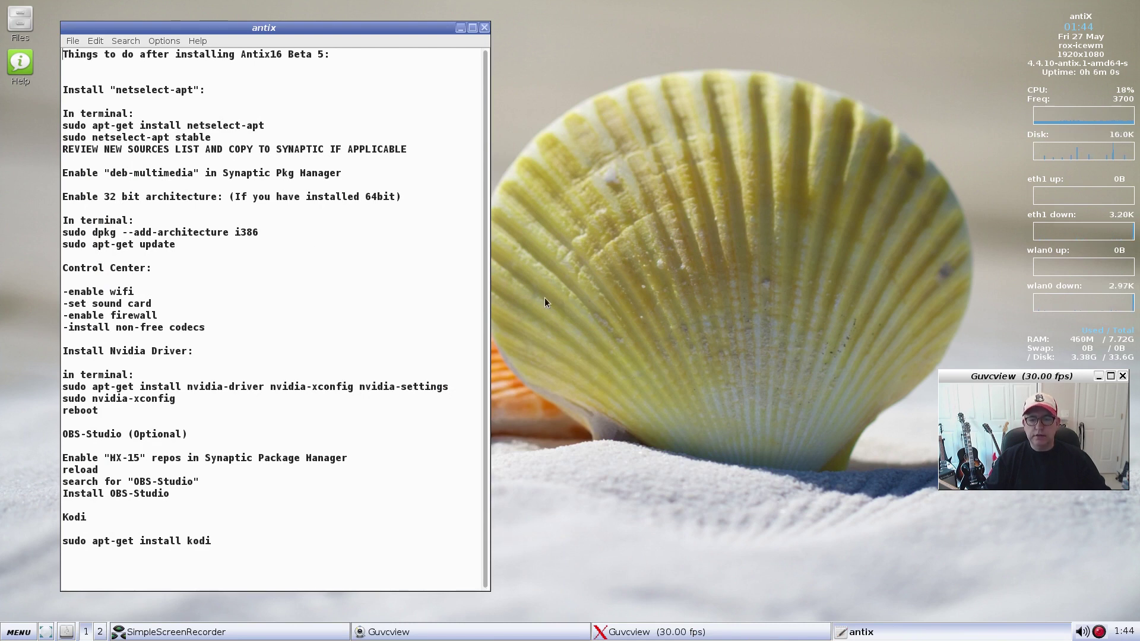
left_click_drag(349, 30, 324, 24)
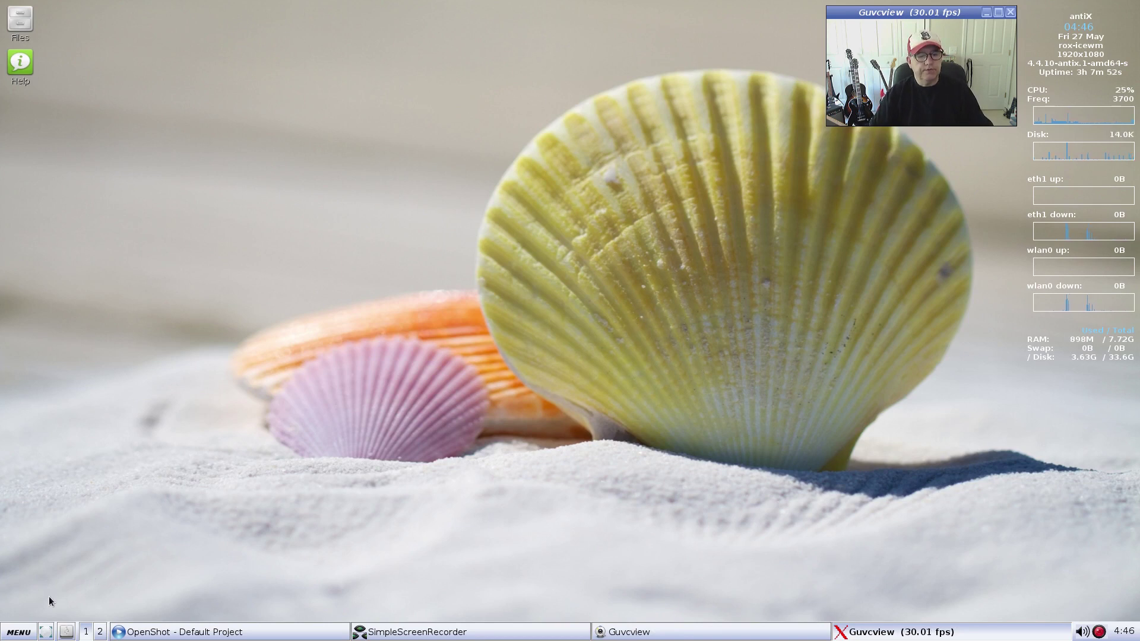
- Go to the Control Centre's Hardware page and launch Setup a Printer's Print Settings
left_click(26, 631)
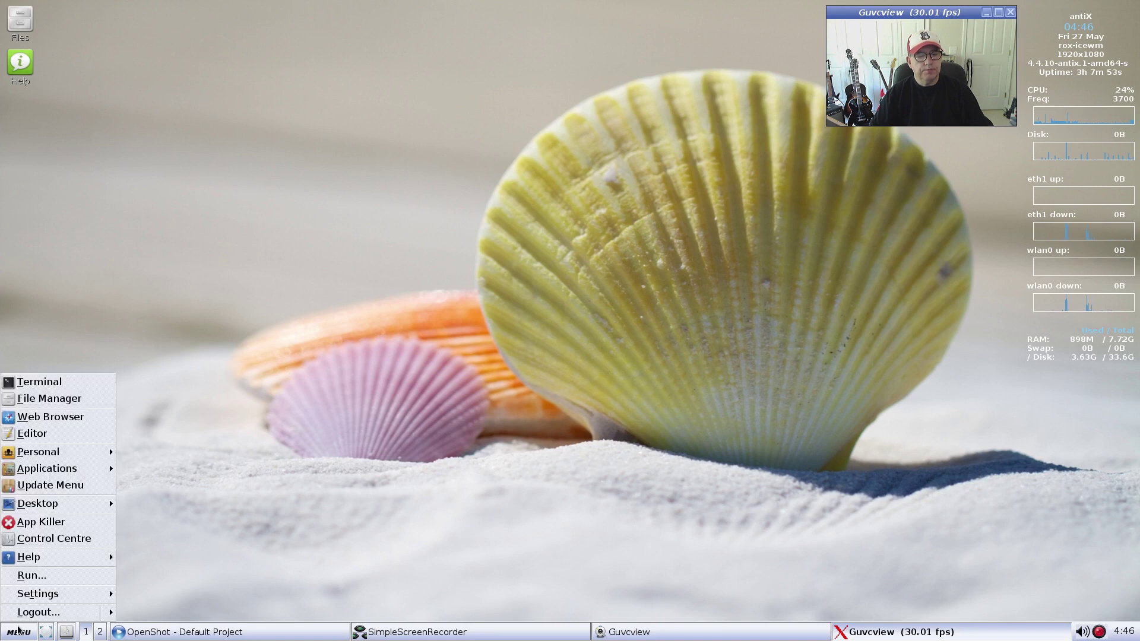
left_click(77, 539)
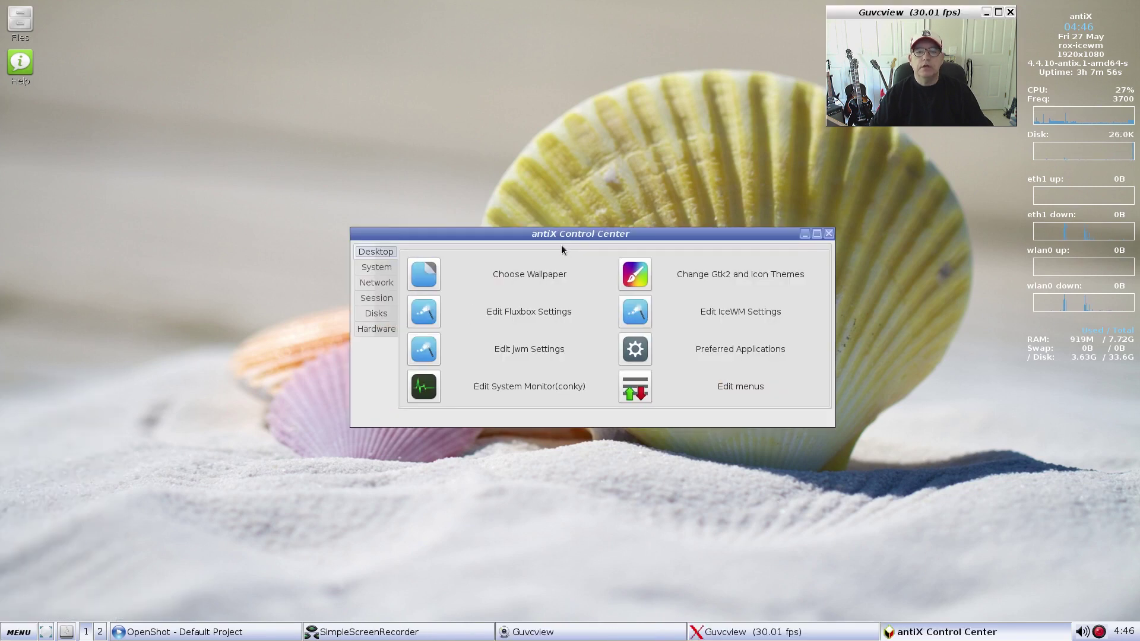
left_click(379, 331)
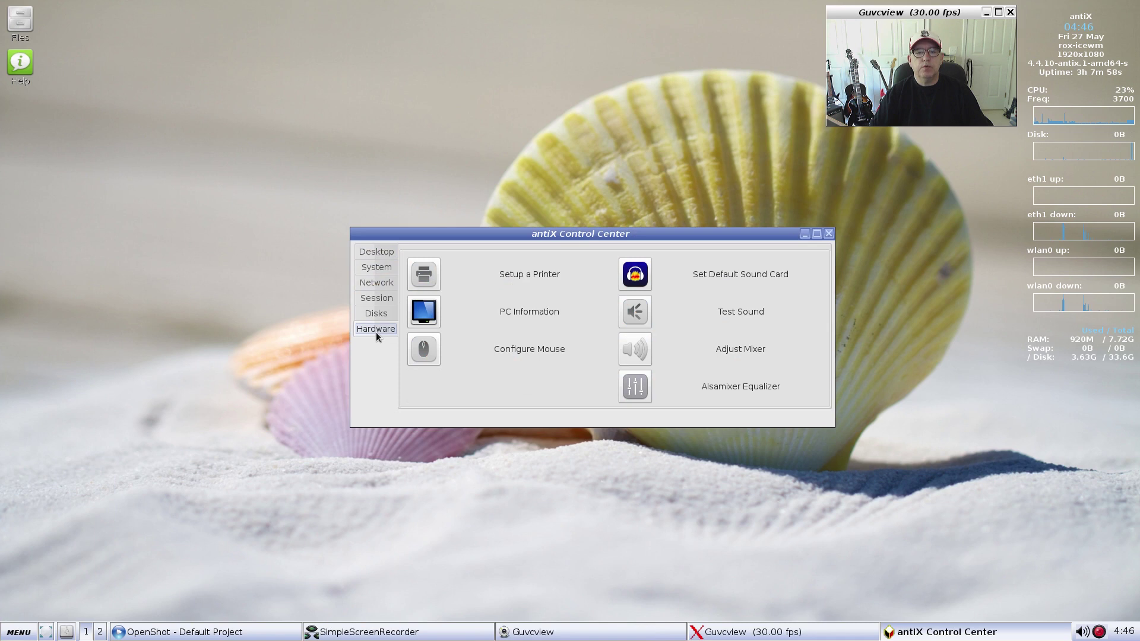
left_click(427, 277)
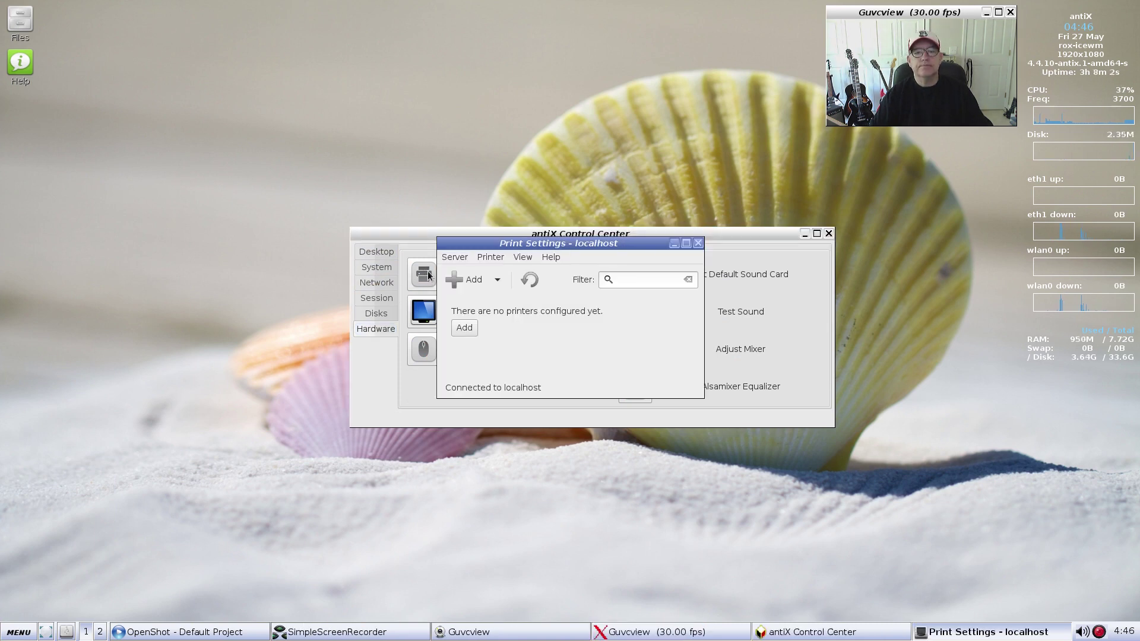
- Start adding a new printer and search the network for printers
left_click(472, 281)
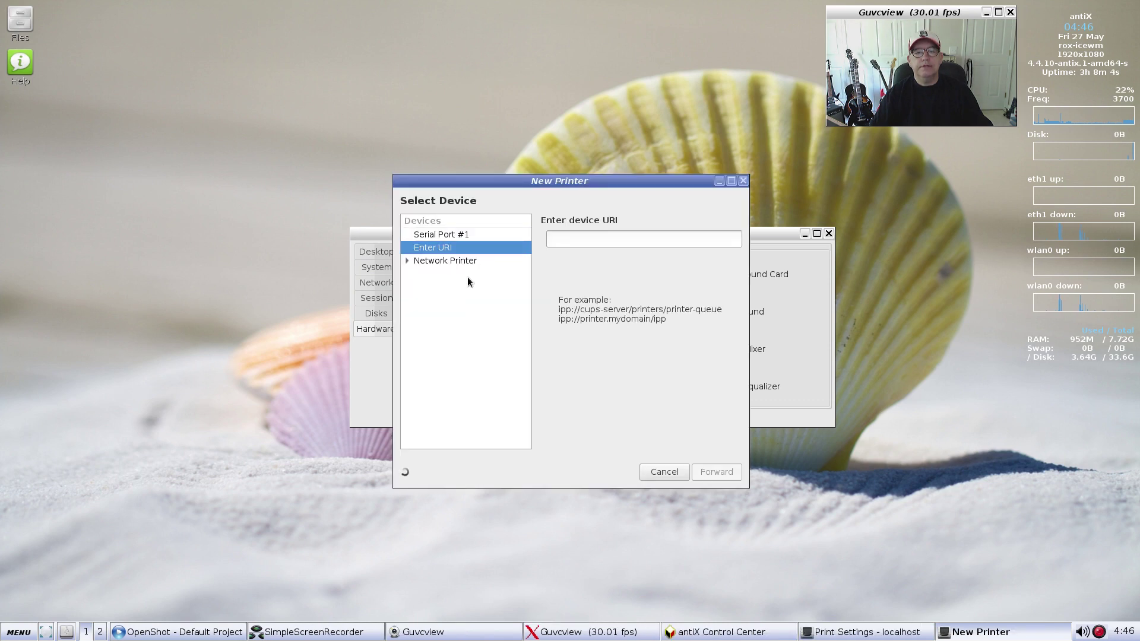
left_click(407, 261)
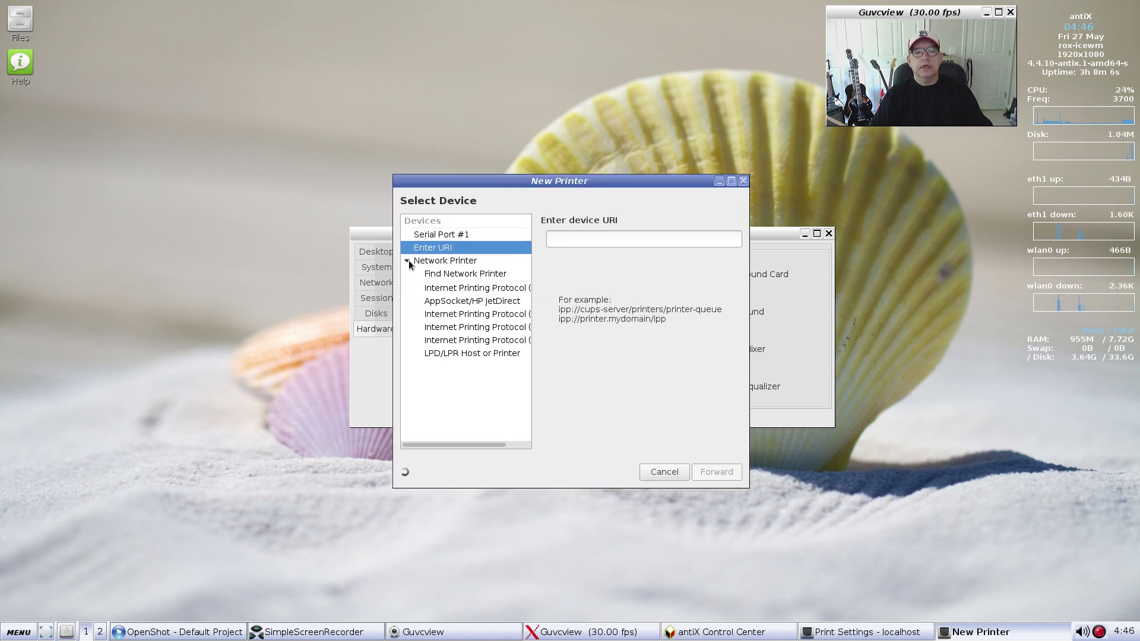
left_click(446, 274)
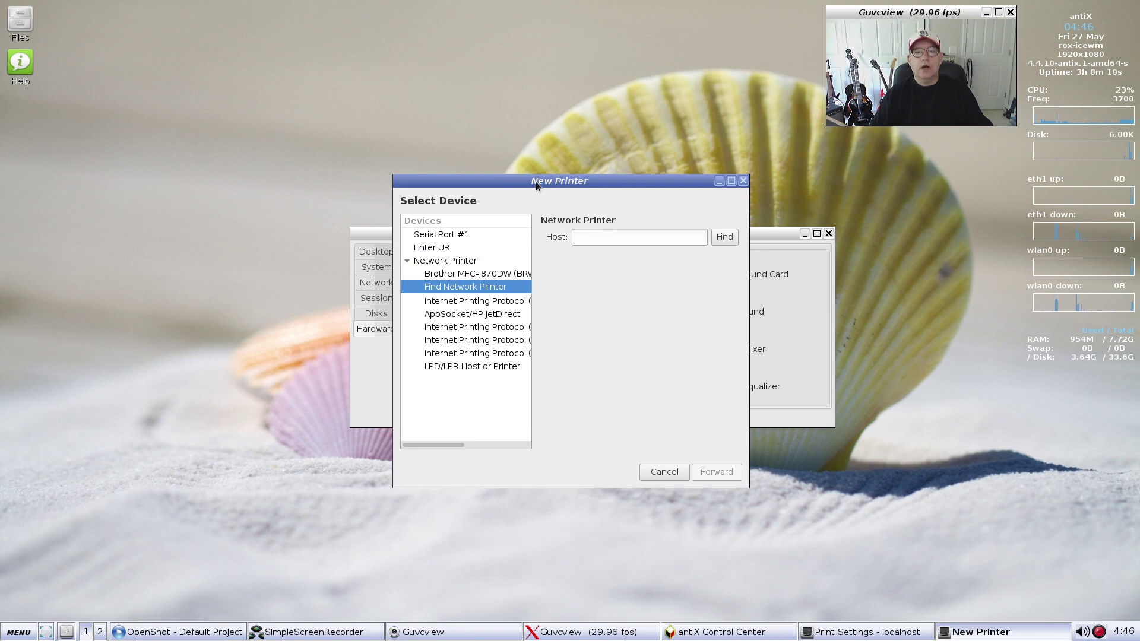
- Widen the New Printer dialog and choose the discovered Brother MFC-J870DW IPP printer via DNS-SD
left_click_drag(536, 184, 358, 175)
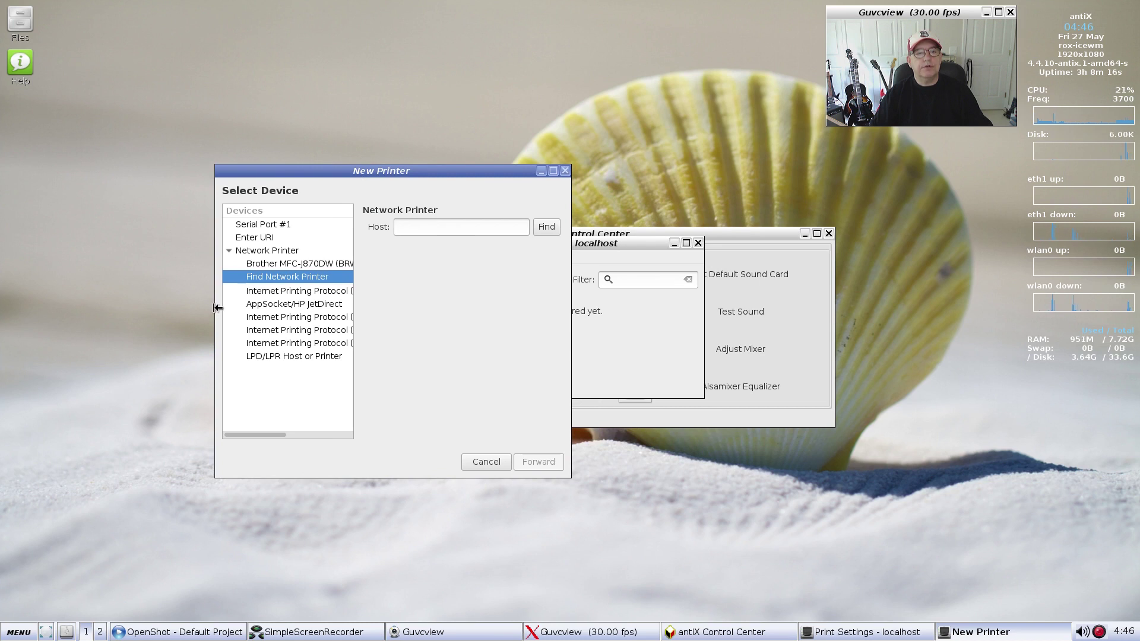
left_click_drag(218, 307, 109, 299)
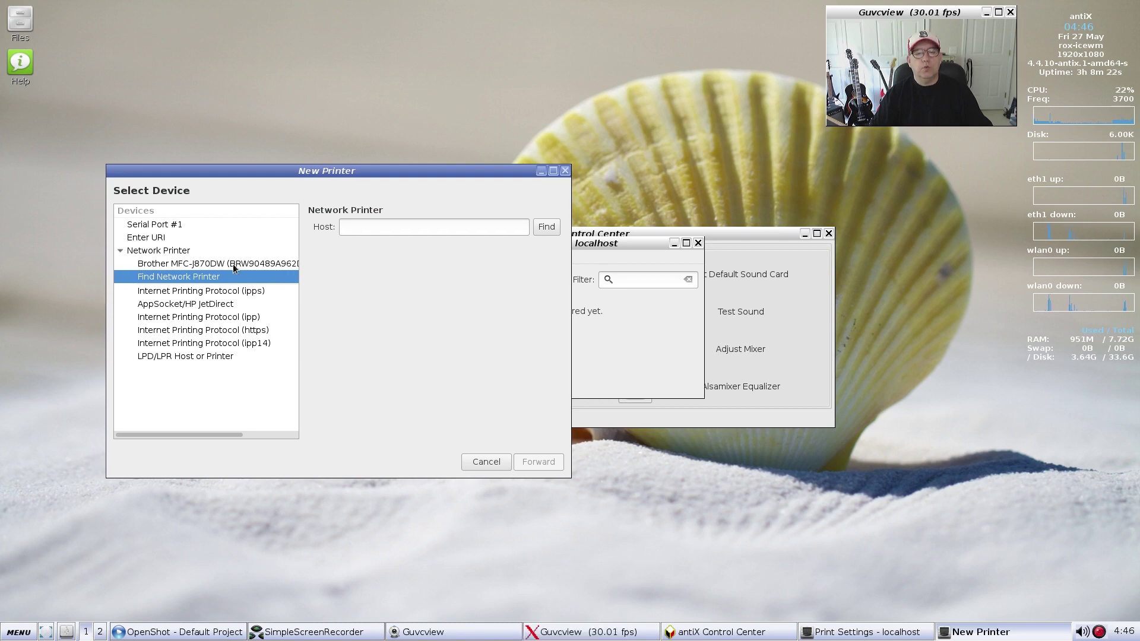
left_click(181, 263)
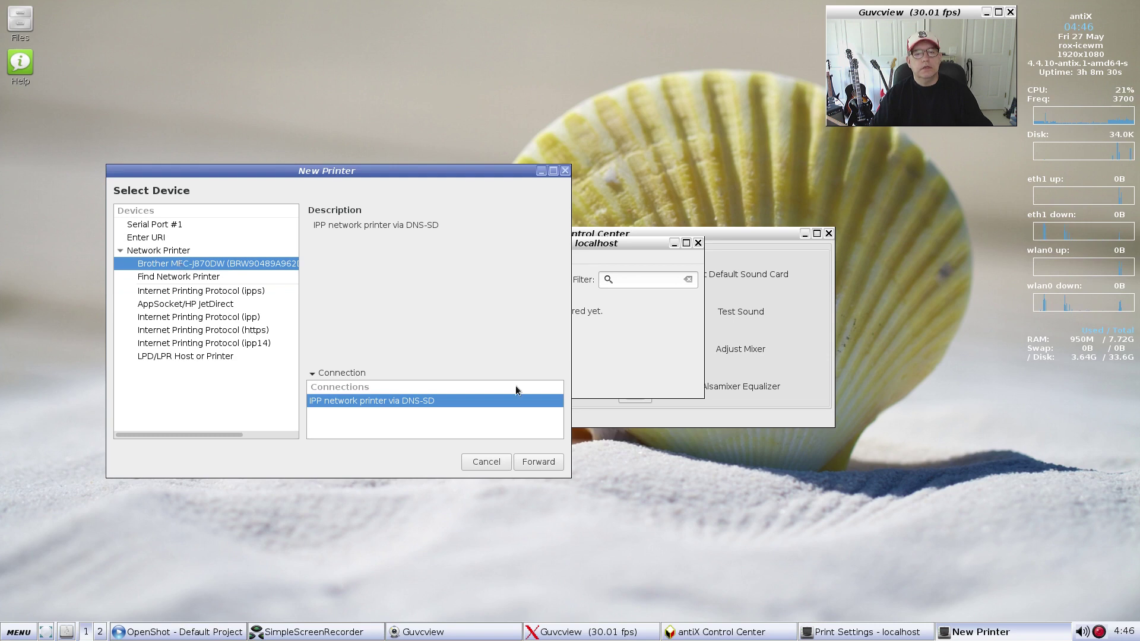
left_click(542, 464)
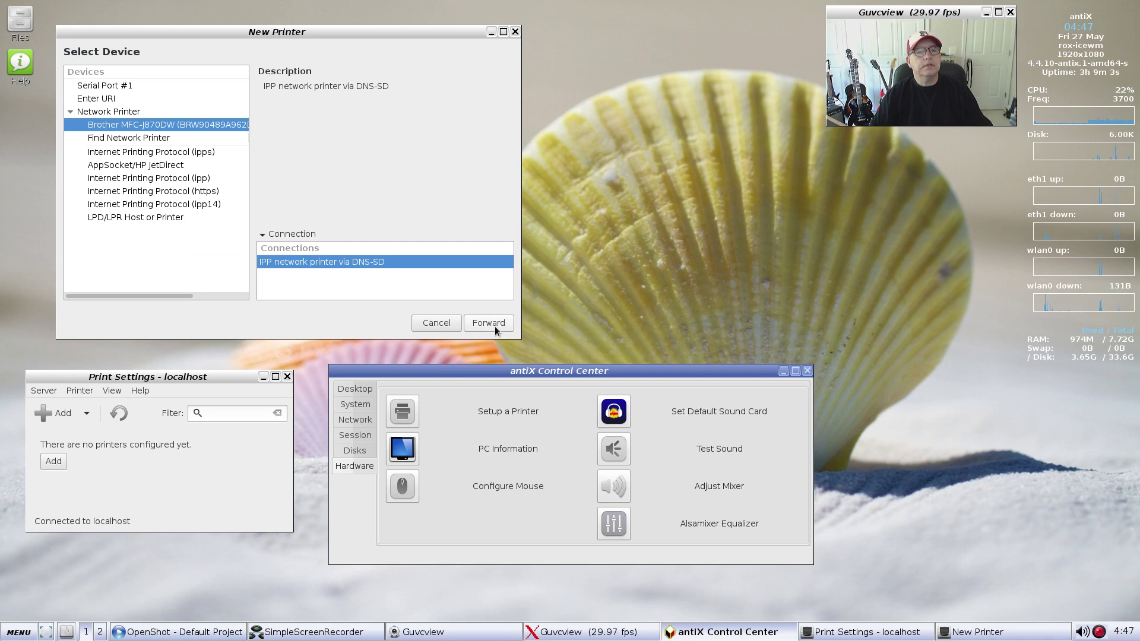
- Pick Brother as the make in the driver database and browse its models, including the DCP-1200 CUPS+Gutenprint driver
left_click(491, 324)
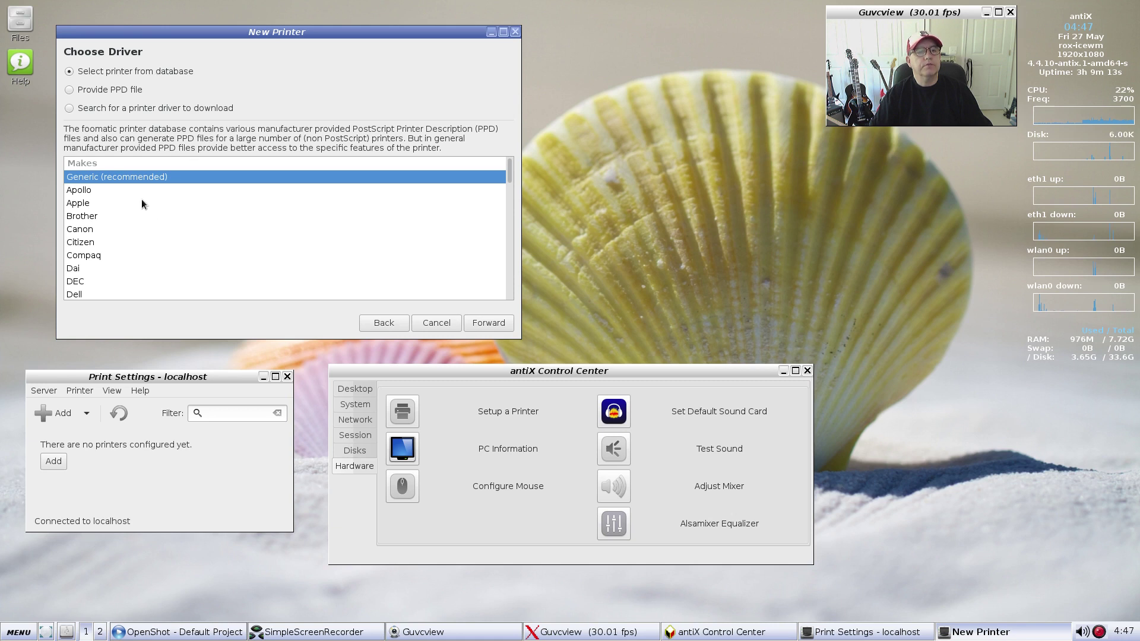
left_click(86, 220)
left_click(485, 323)
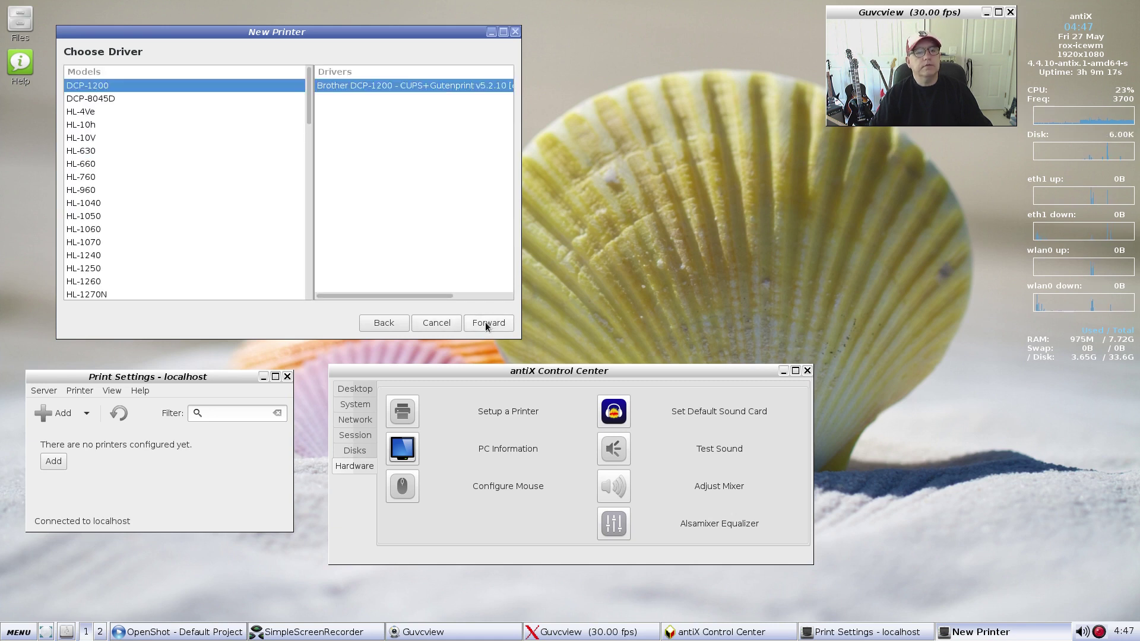
scroll(225, 199, "down", 15)
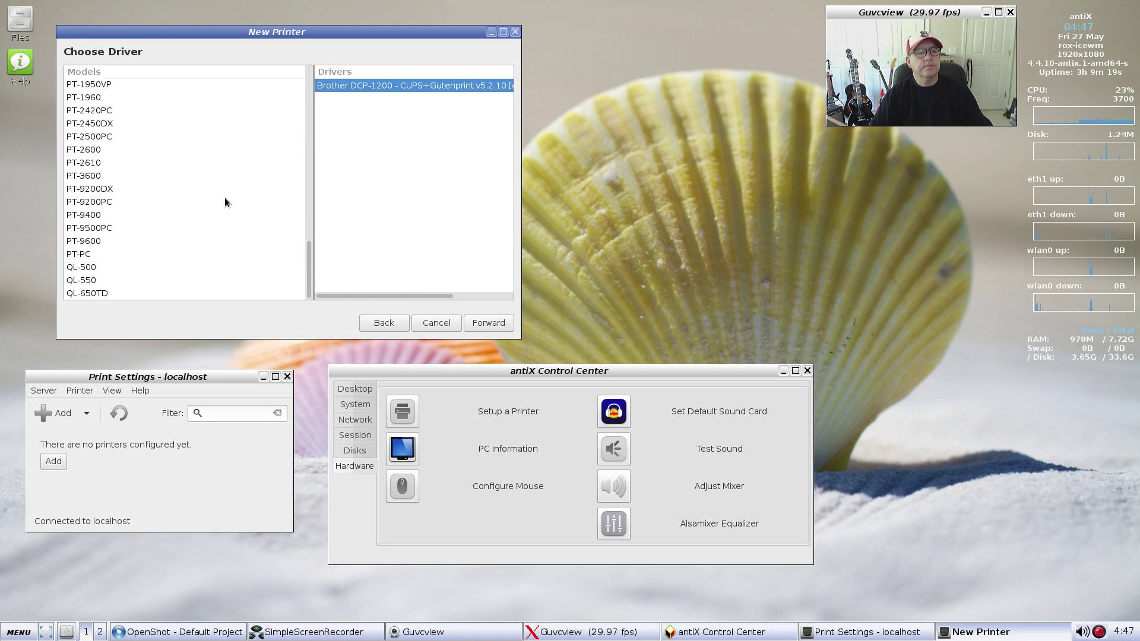
scroll(225, 197, "up", 5)
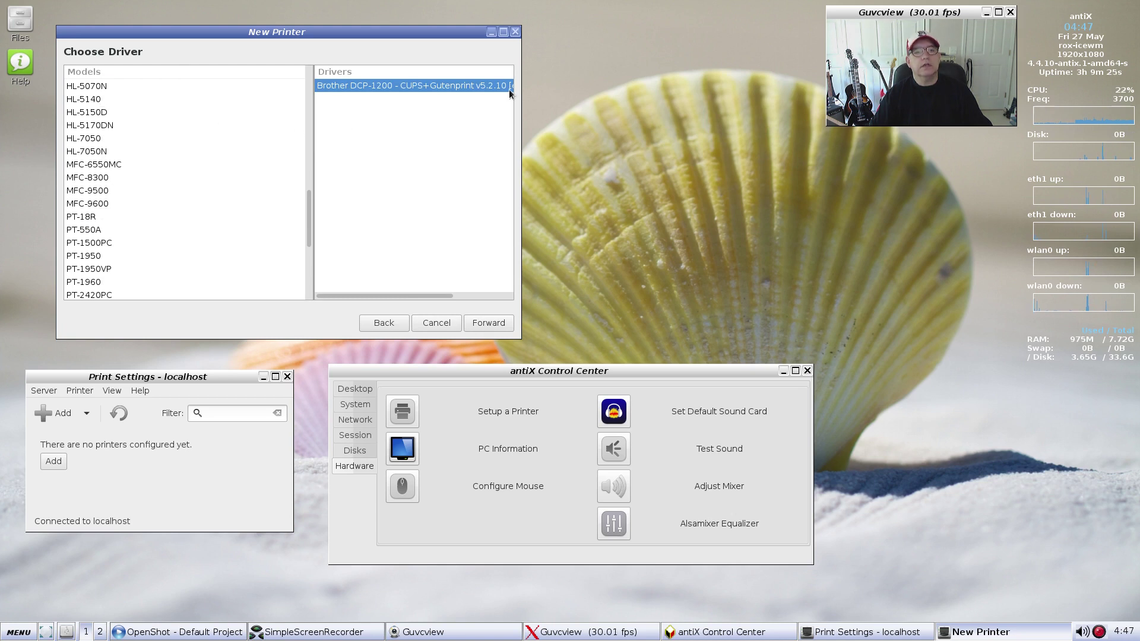
- Cancel the new printer wizard and nudge the Geany checklist window slightly right
left_click(435, 324)
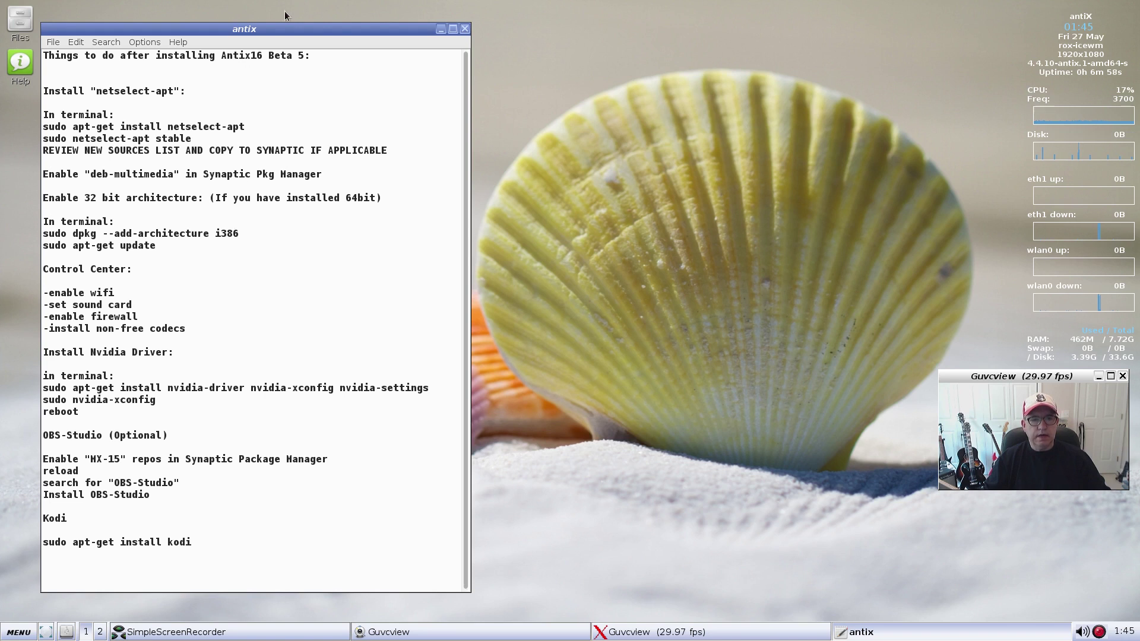
mouse_move(303, 36)
left_mouse_down()
mouse_move(331, 33)
mouse_move(315, 35)
left_mouse_up()
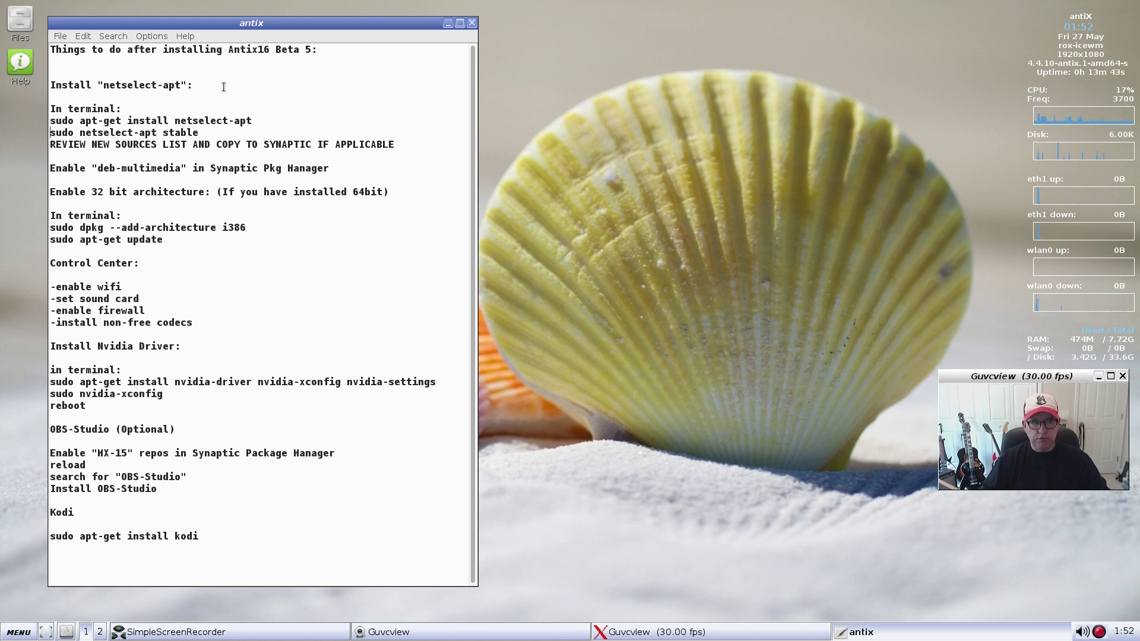
- Close the Geany 'antix' checklist notes window
left_click(473, 24)
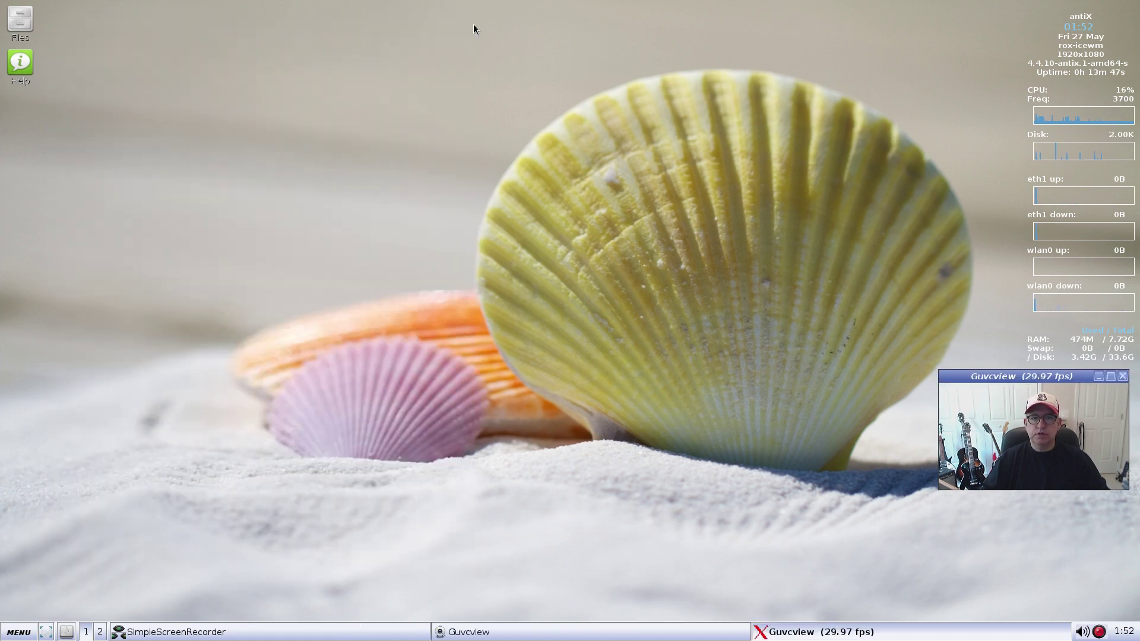